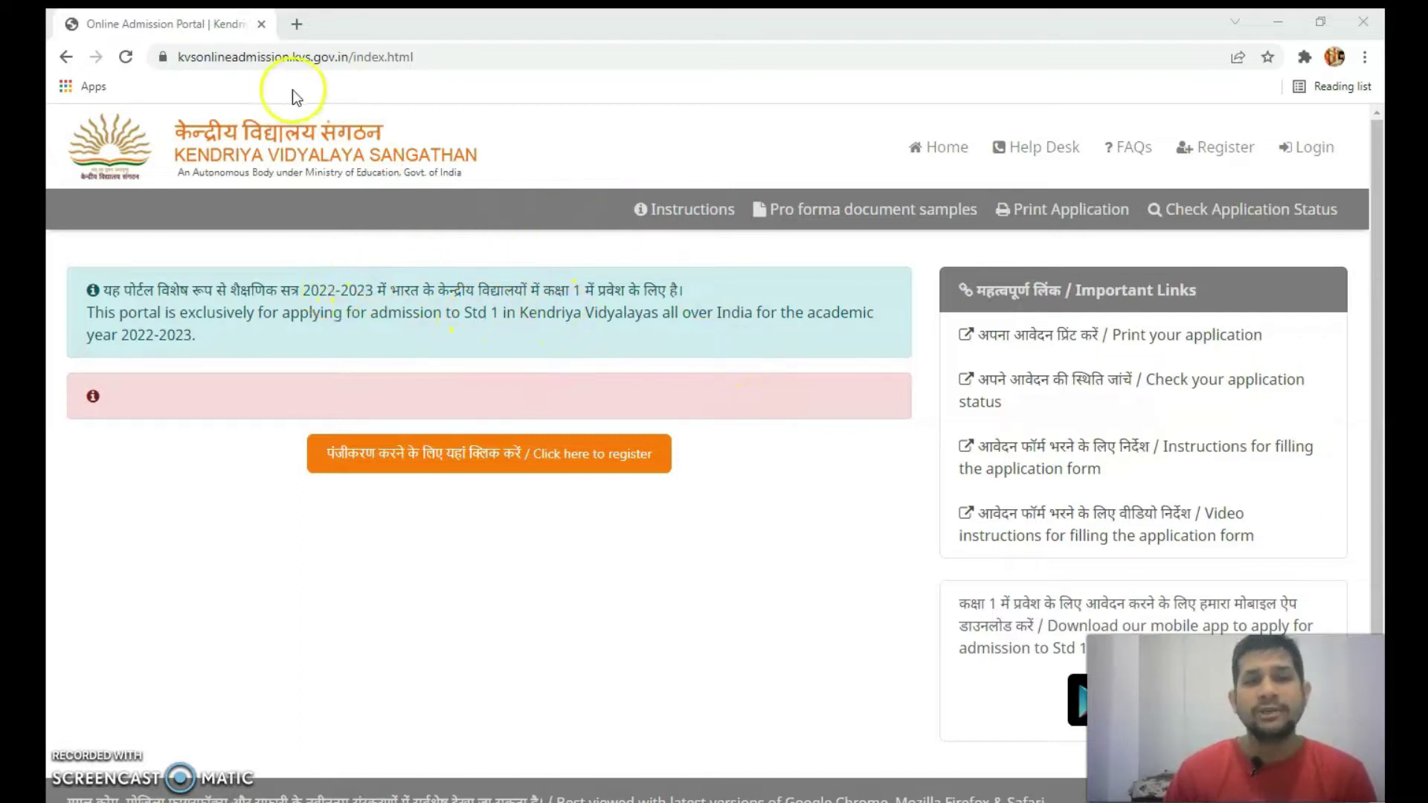
- Go to the registered-user login page and scroll through its empty sign-in form
{"action": "left_click", "coordinate": [323, 89]}
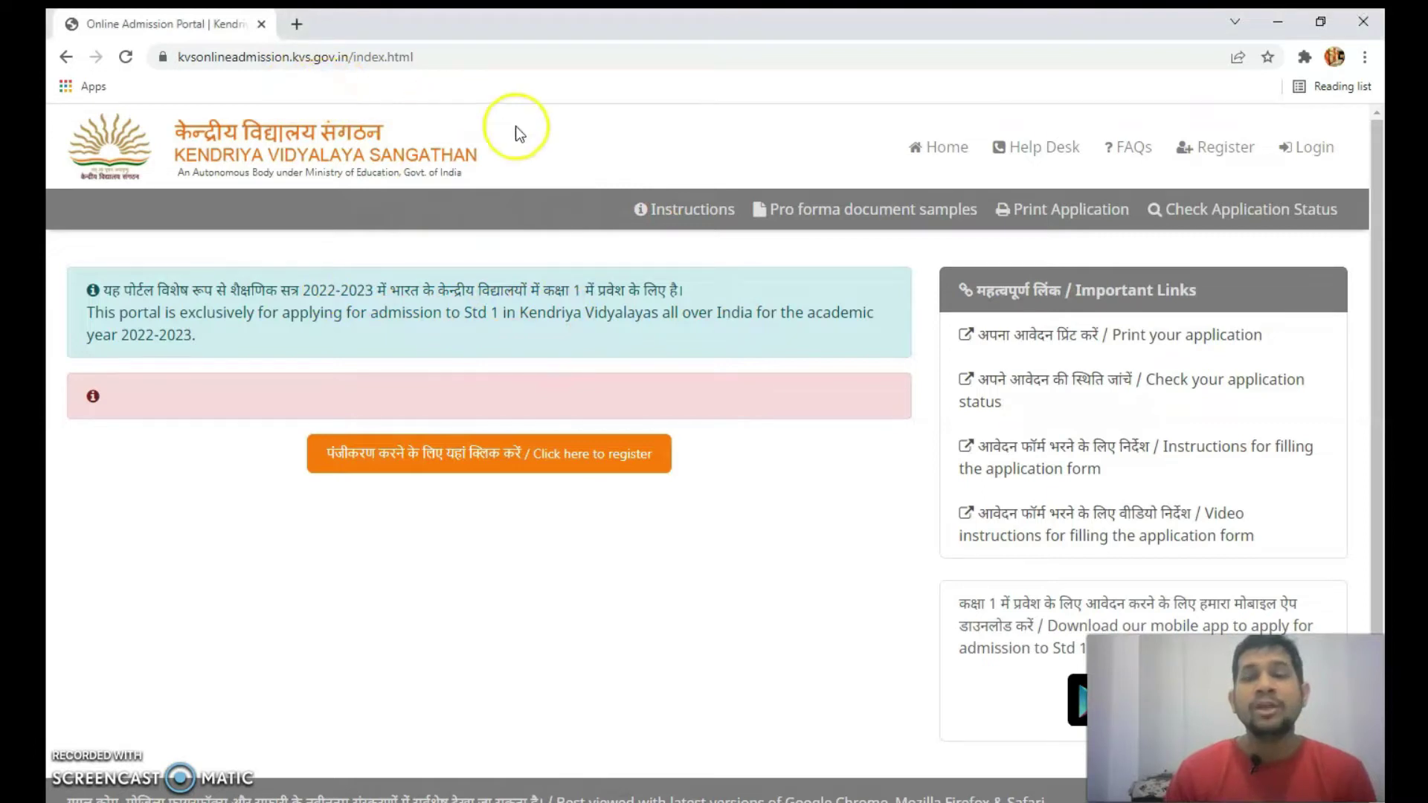
{"action": "left_click", "coordinate": [1314, 156]}
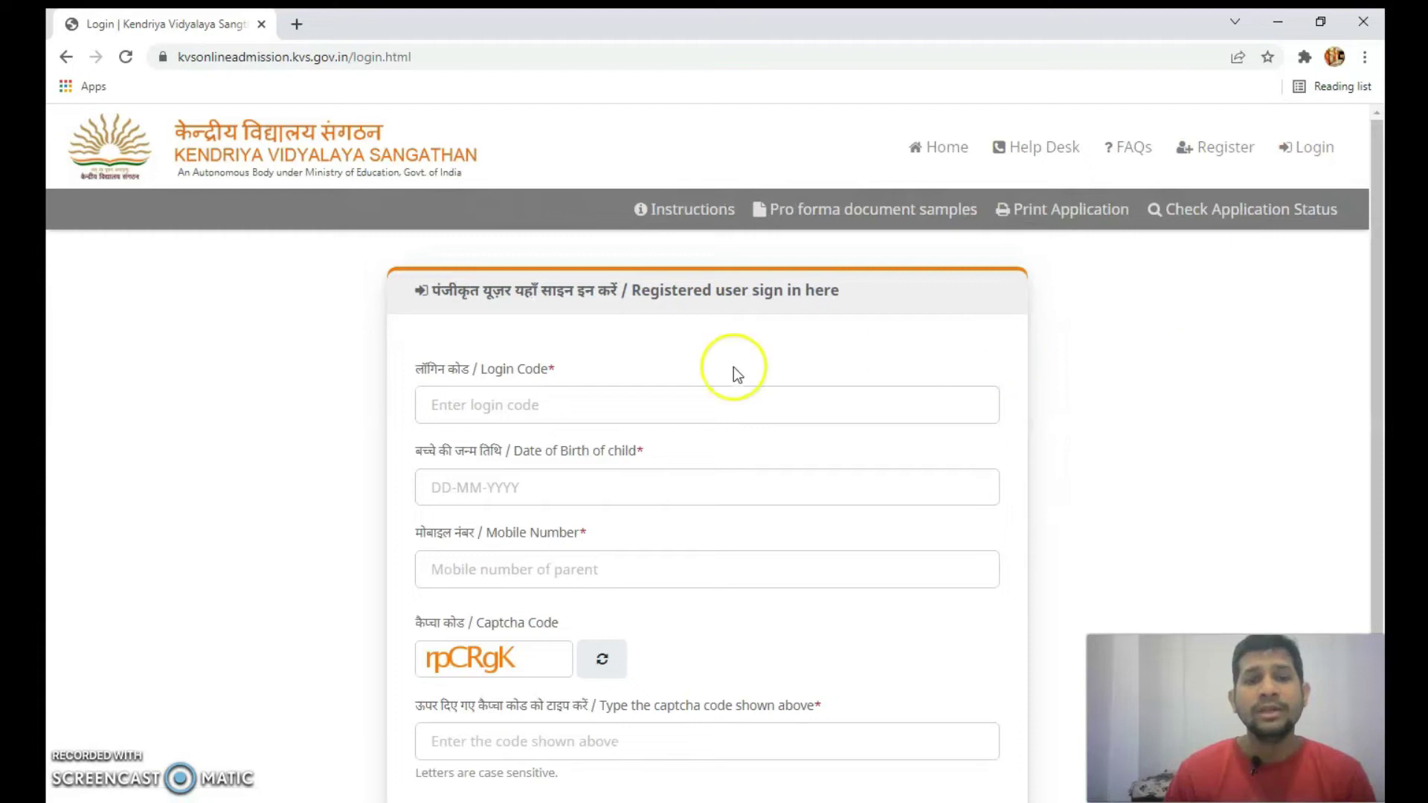
{"action": "scroll", "coordinate": [635, 293], "scroll_direction": "down", "scroll_amount": 1}
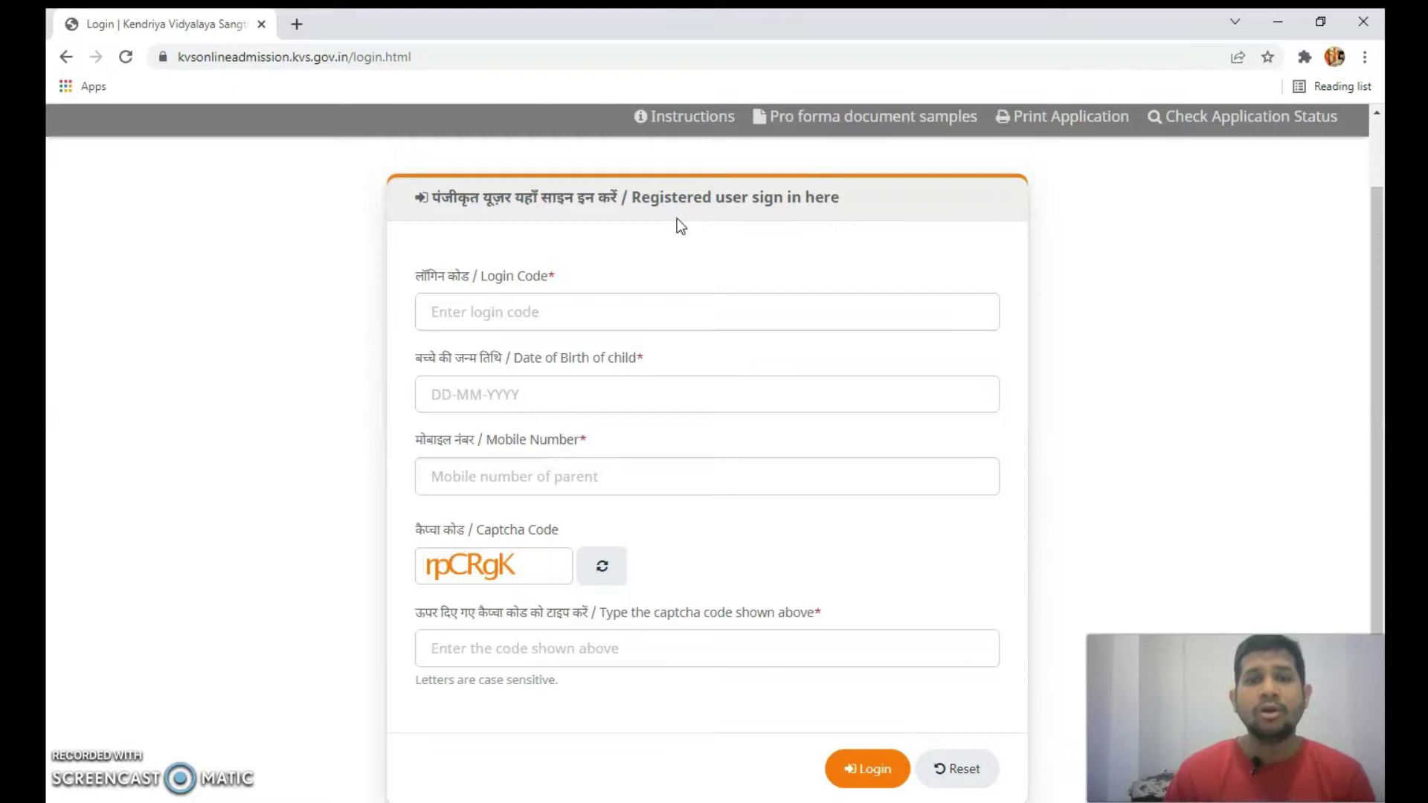
{"action": "scroll", "coordinate": [677, 221], "scroll_direction": "down", "scroll_amount": 1}
{"action": "scroll", "coordinate": [673, 223], "scroll_direction": "up", "scroll_amount": 1}
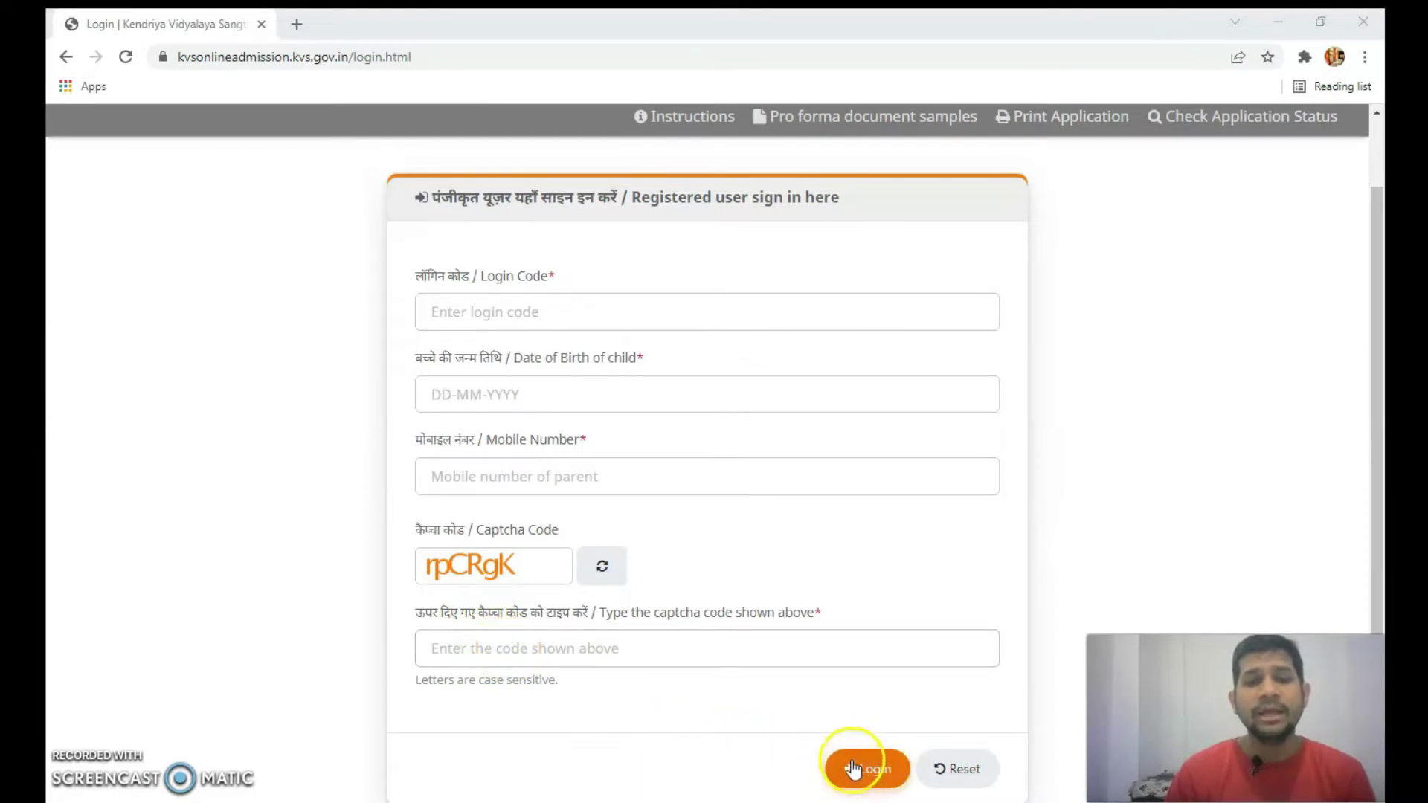
{"action": "left_click", "coordinate": [489, 313]}
{"action": "left_click", "coordinate": [484, 311]}
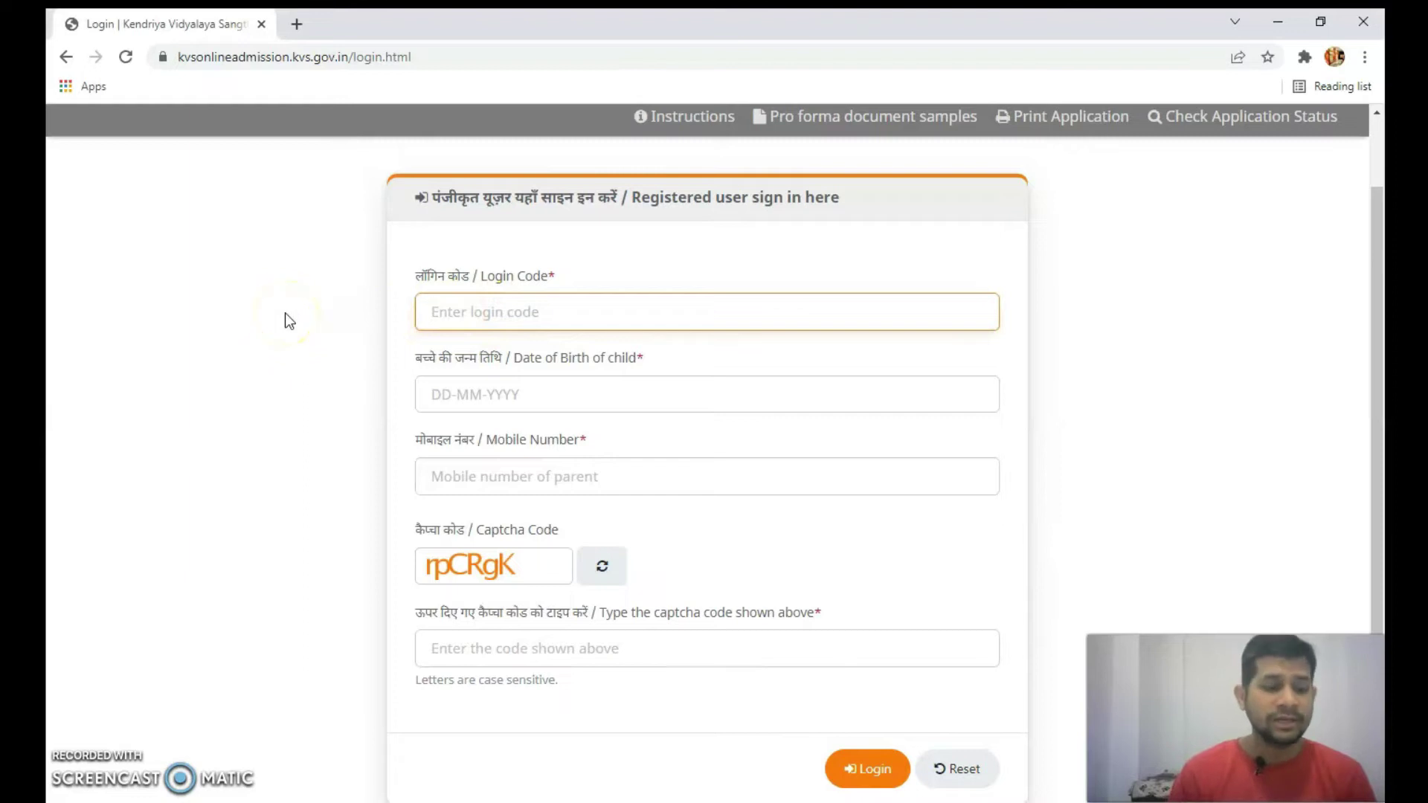
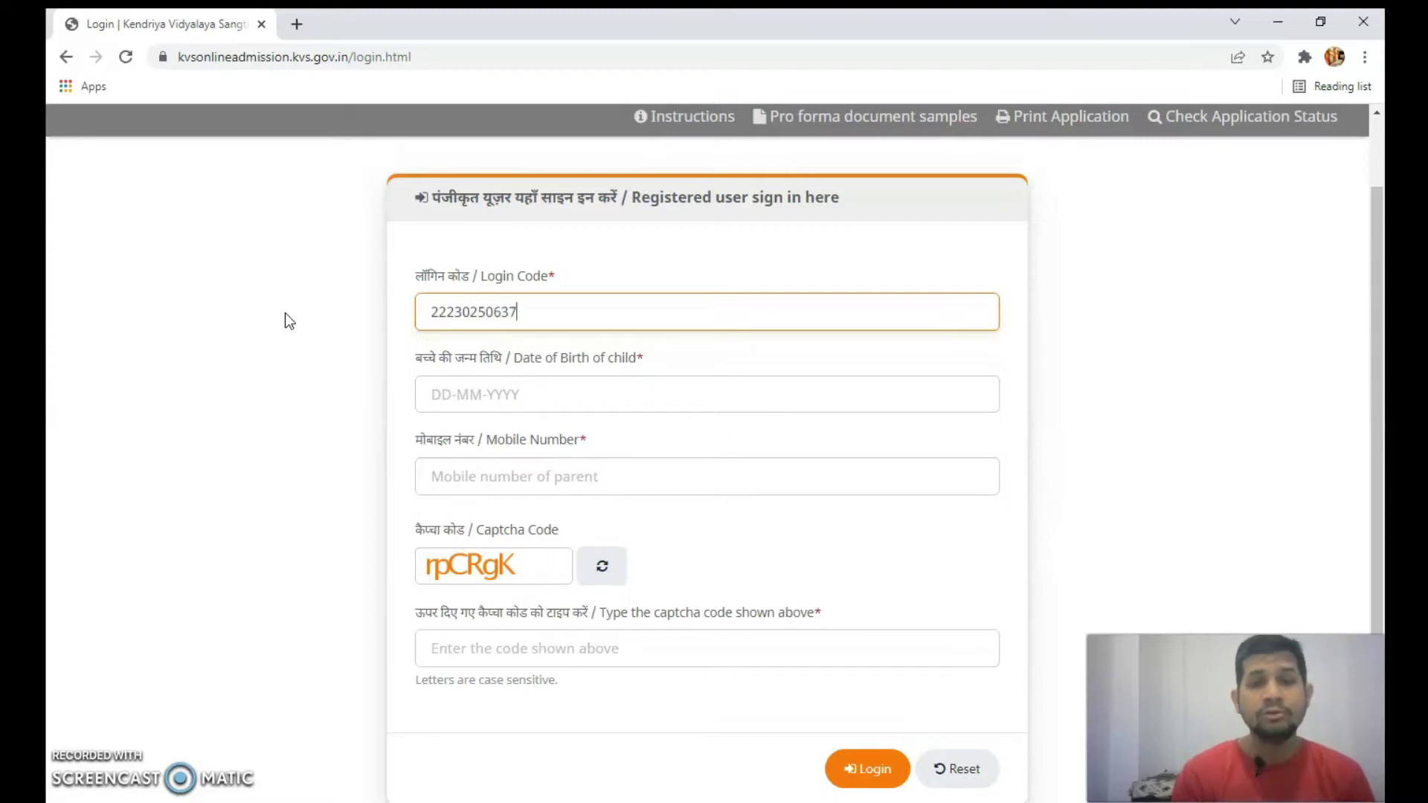
{"action": "left_click", "coordinate": [446, 393]}
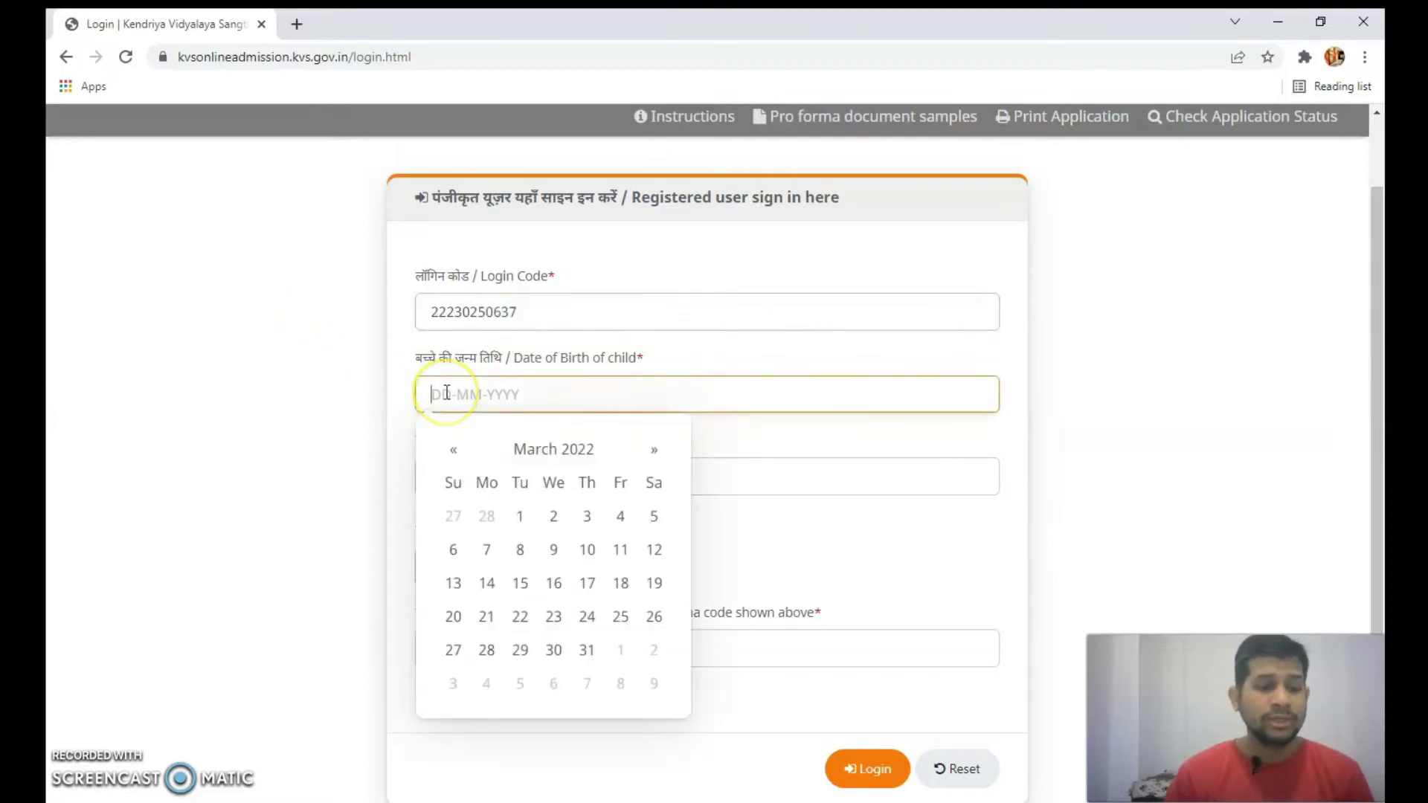
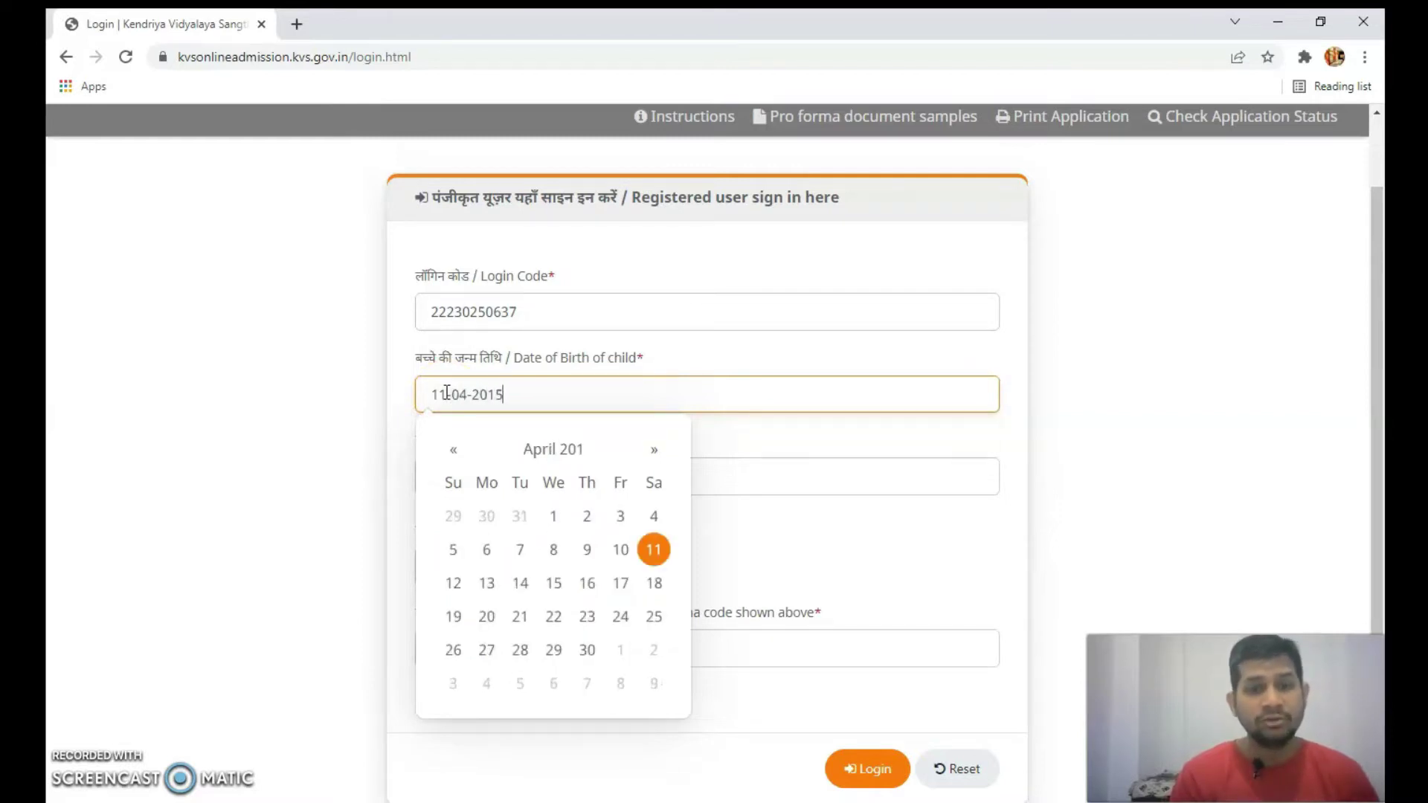
{"action": "key", "text": "Tab"}
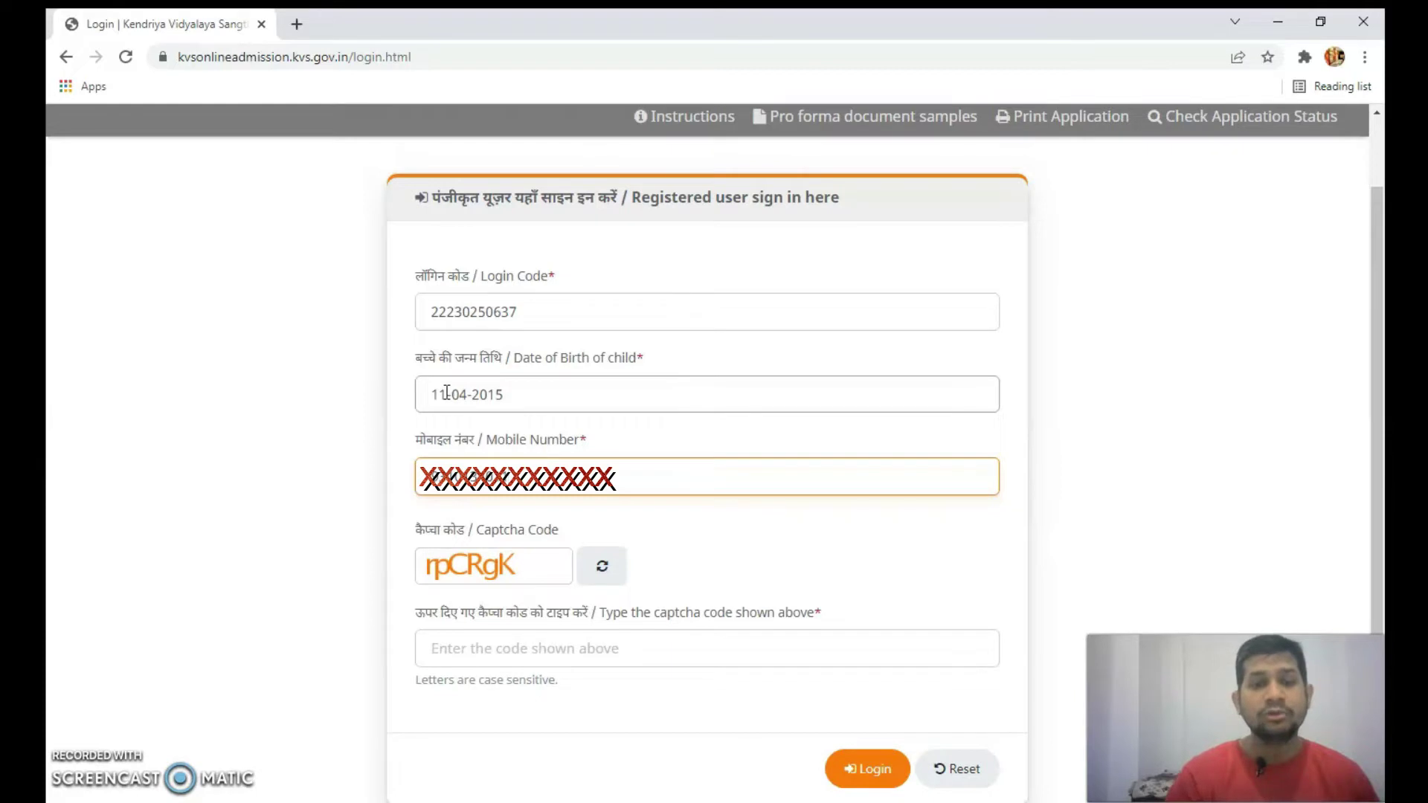
- Complete the parent's mobile number and type the displayed captcha
{"action": "left_click", "coordinate": [446, 392]}
{"action": "left_click", "coordinate": [258, 403]}
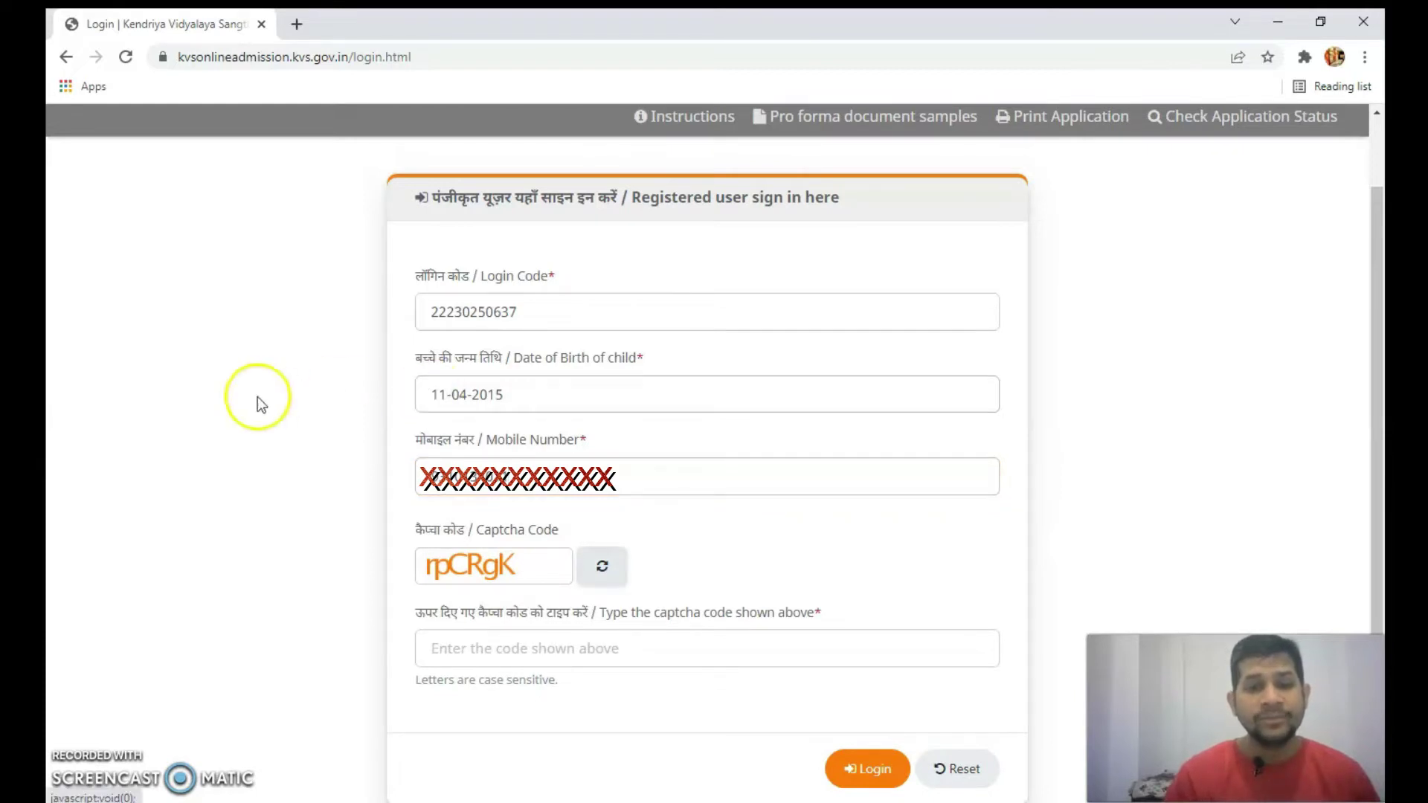
{"action": "left_click", "coordinate": [485, 653]}
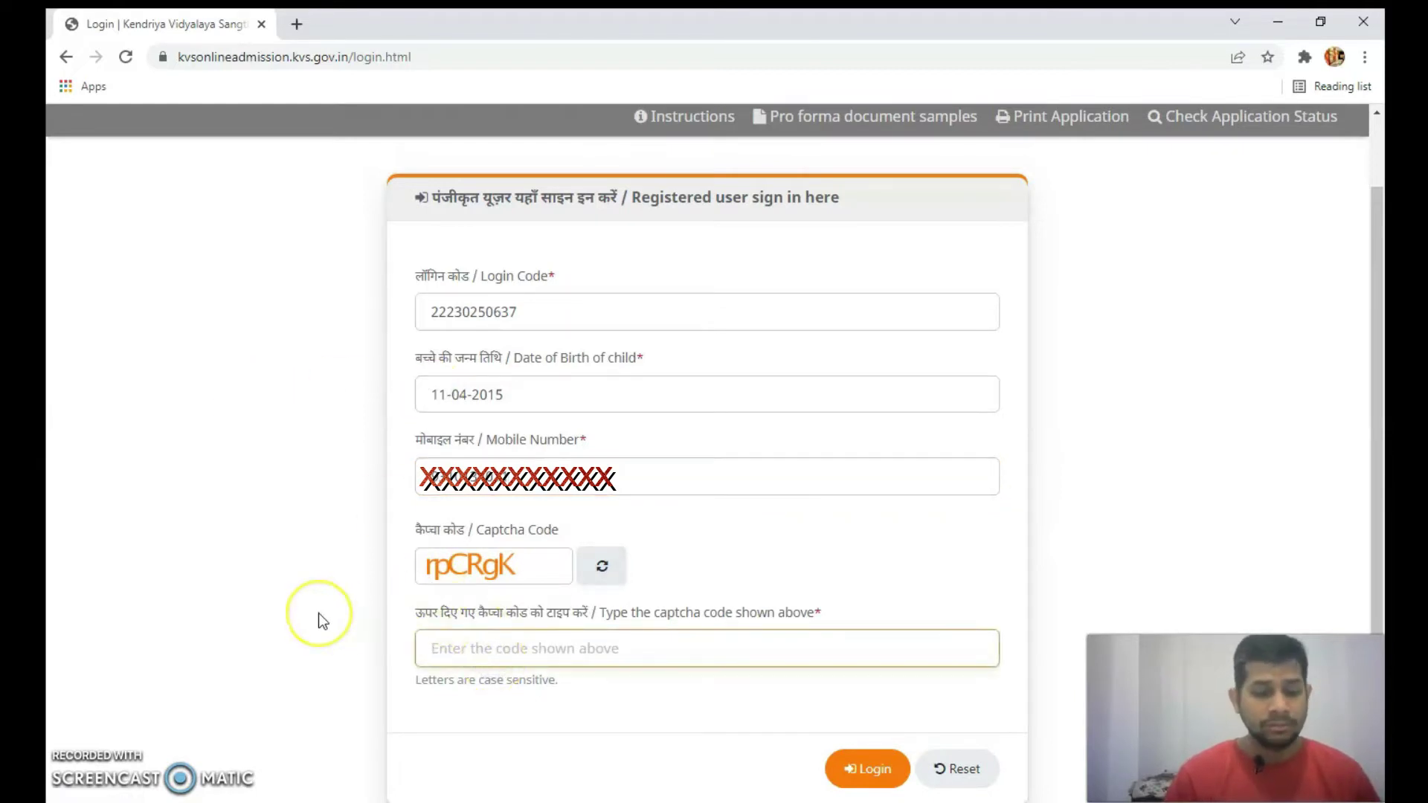
{"action": "type", "text": "rpCRgK"}
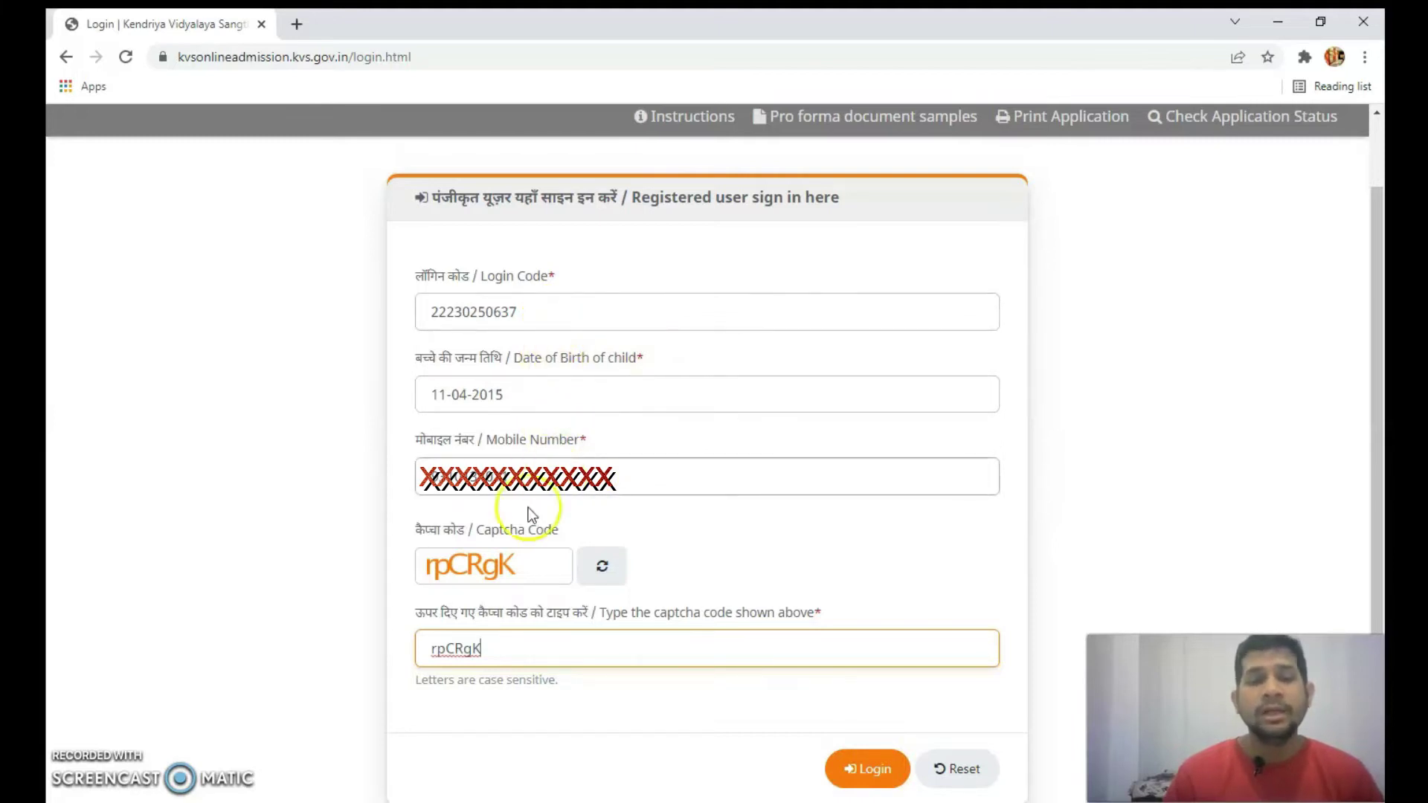
- Log in and open the Std 1 application at its pre-filled Basic Information step
{"action": "left_click", "coordinate": [861, 769]}
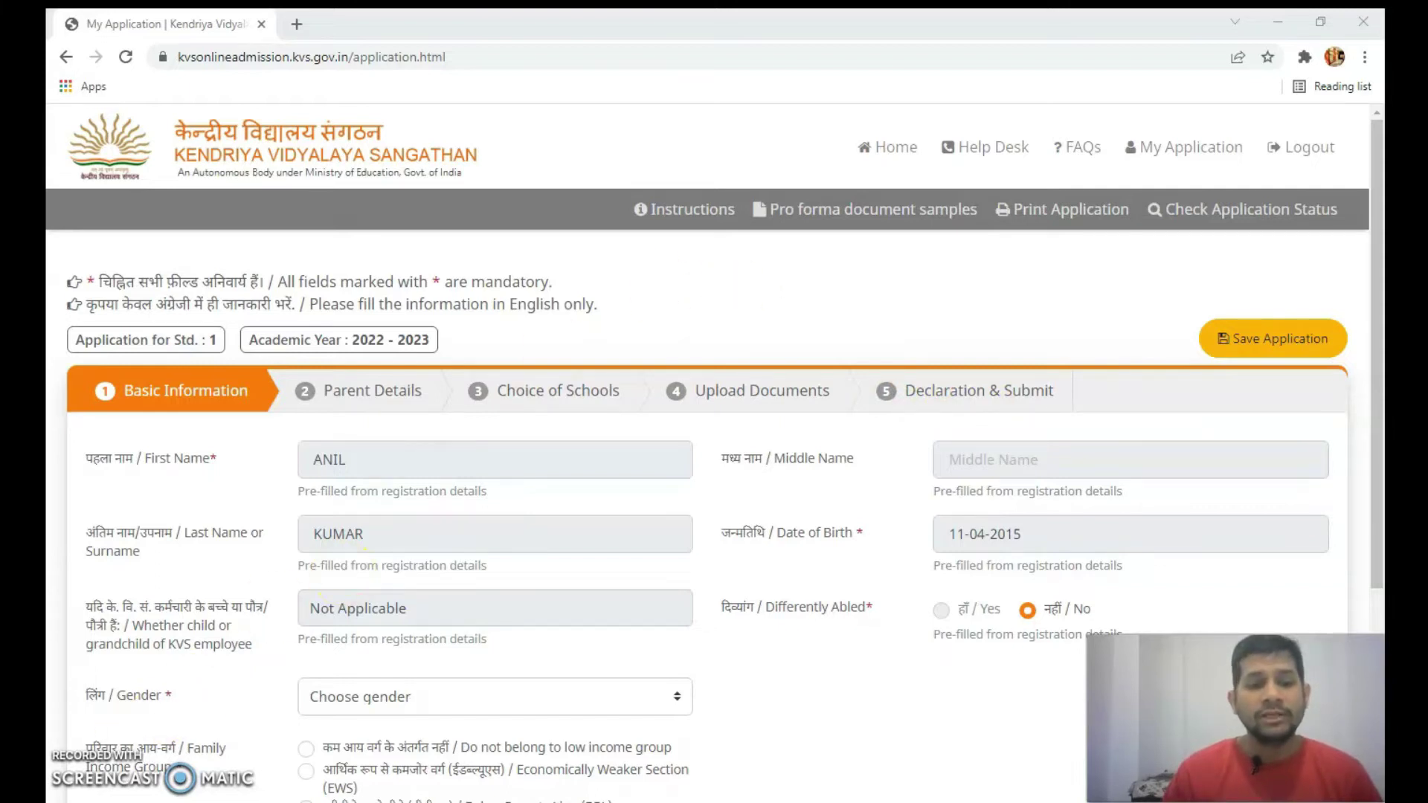
{"action": "scroll", "coordinate": [797, 716], "scroll_direction": "down", "scroll_amount": 1}
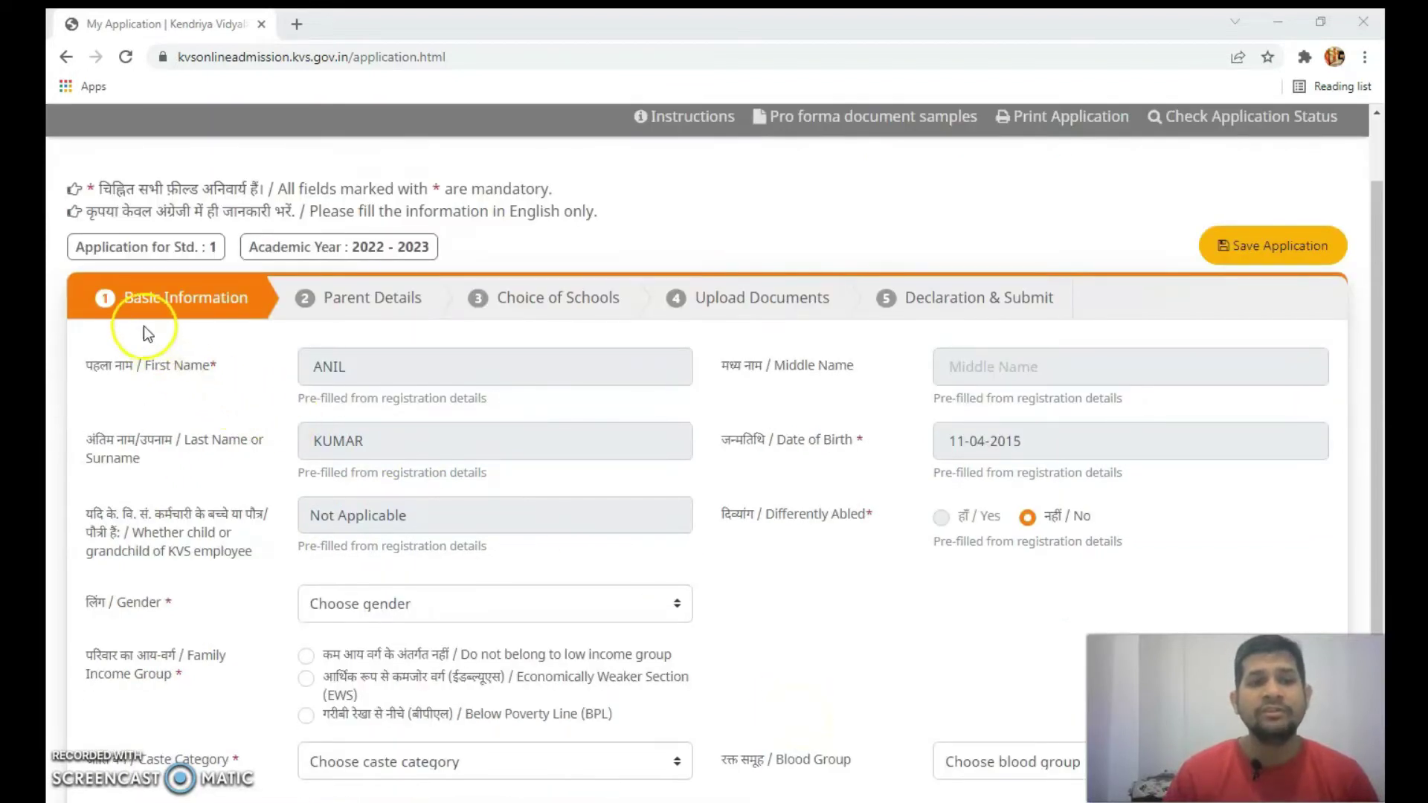
{"action": "scroll", "coordinate": [768, 548], "scroll_direction": "down", "scroll_amount": 1}
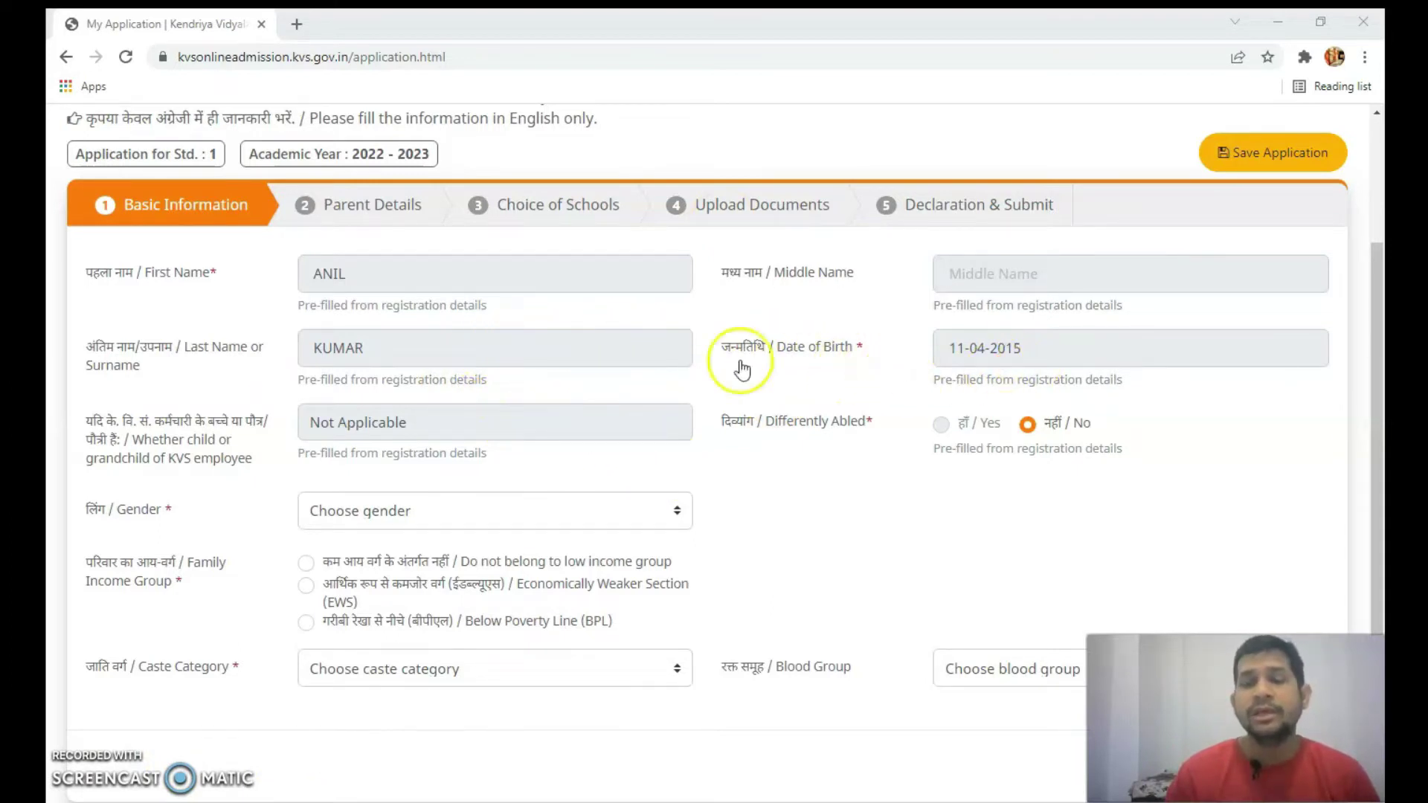
{"action": "left_click", "coordinate": [964, 355]}
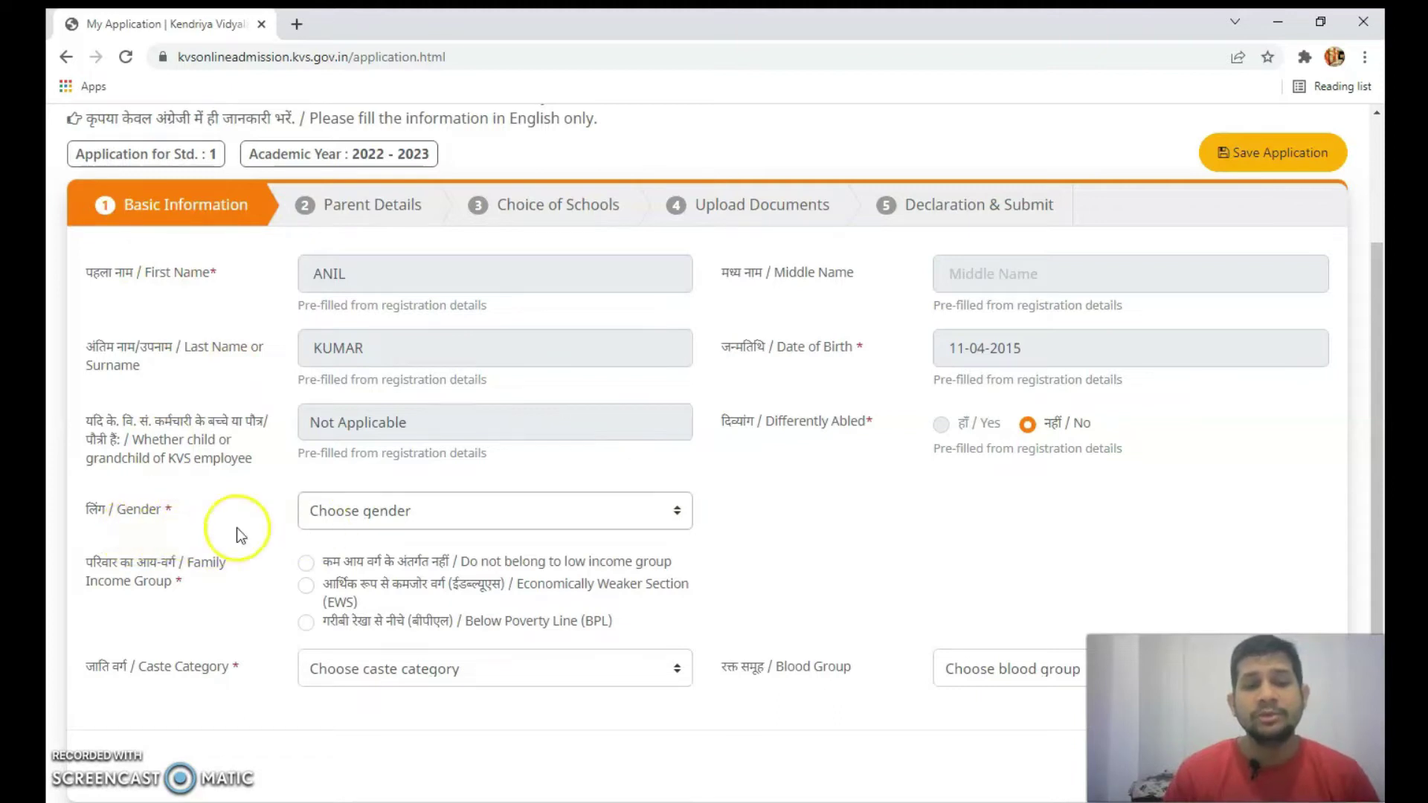
- Choose Male in the Gender dropdown, leaving Differently Abled as No
{"action": "left_click", "coordinate": [651, 516]}
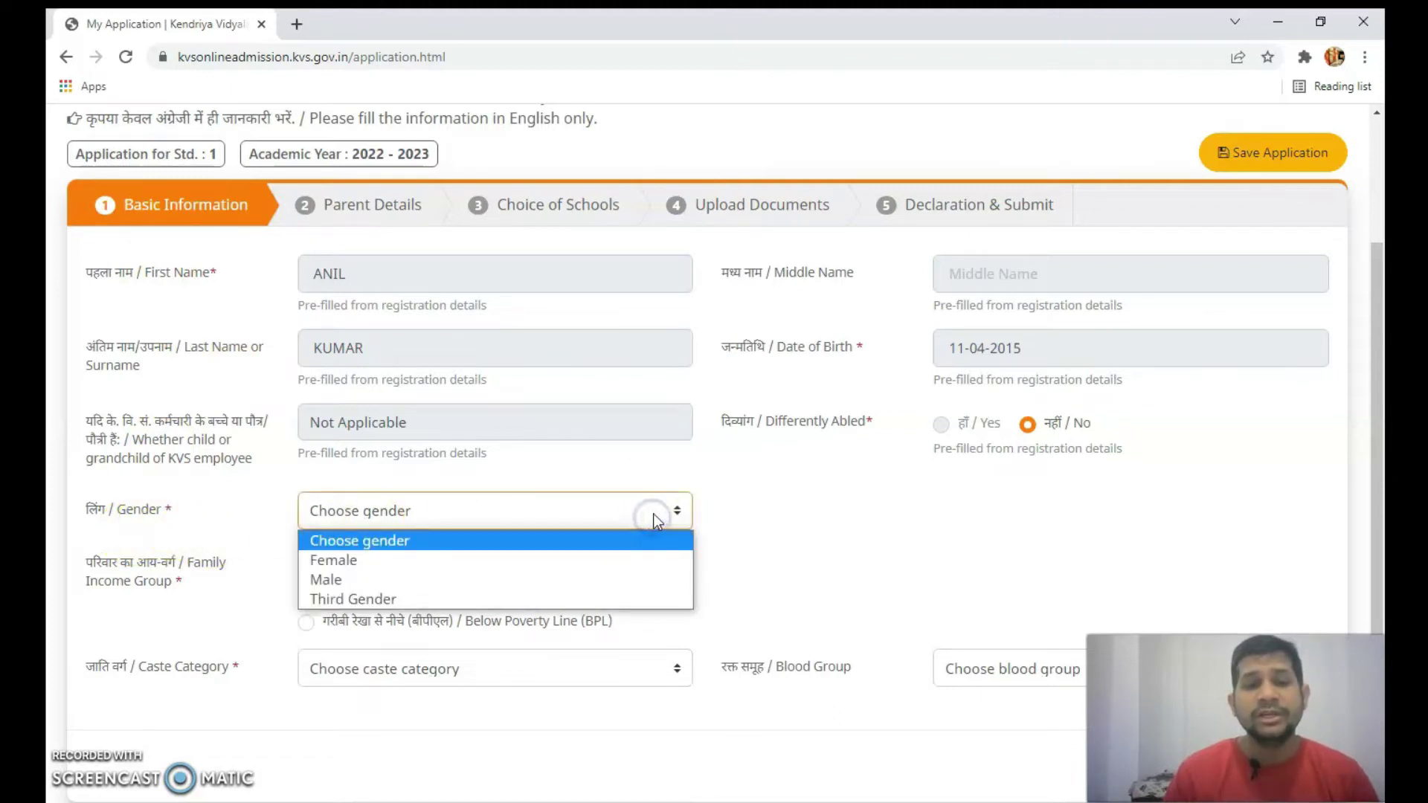
{"action": "left_click", "coordinate": [537, 583]}
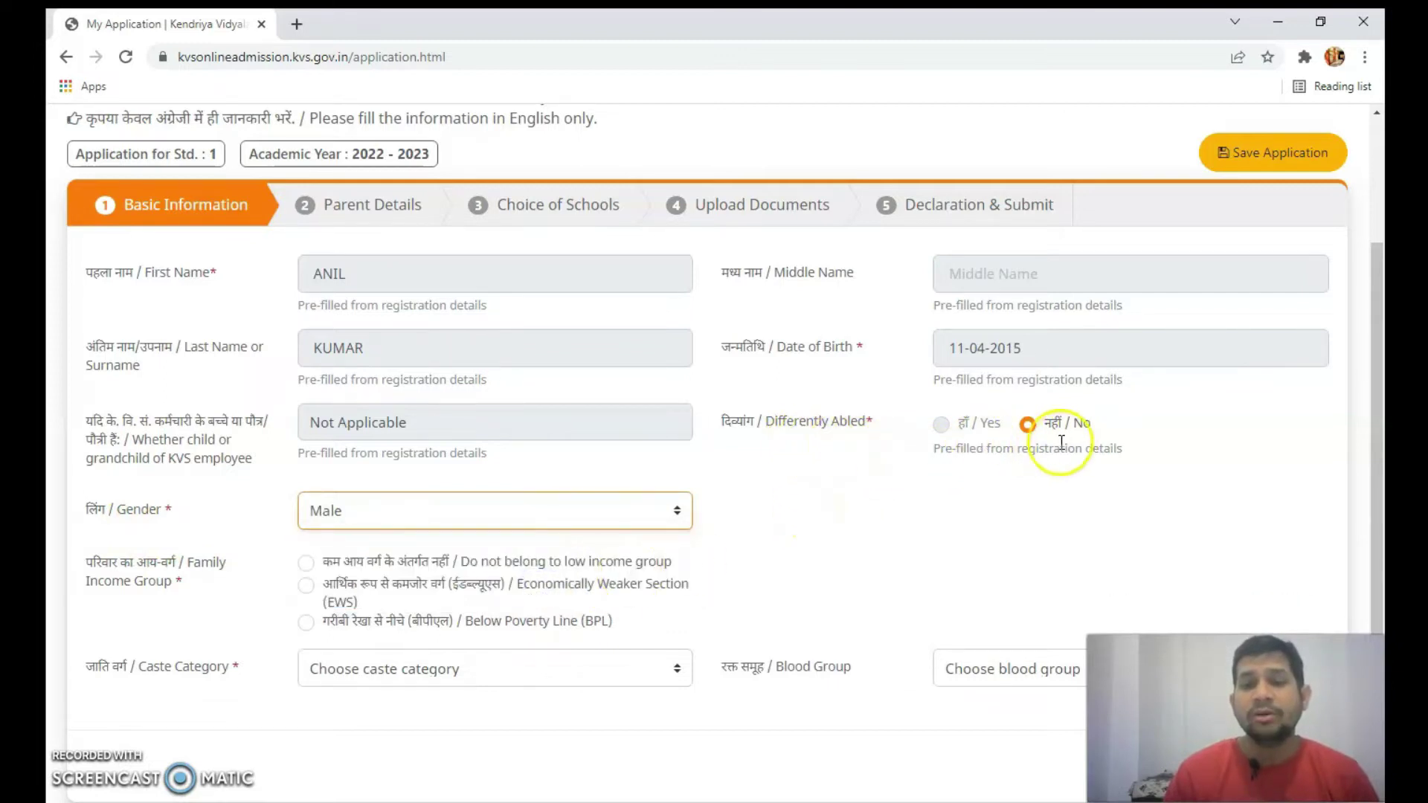
{"action": "left_click", "coordinate": [940, 429]}
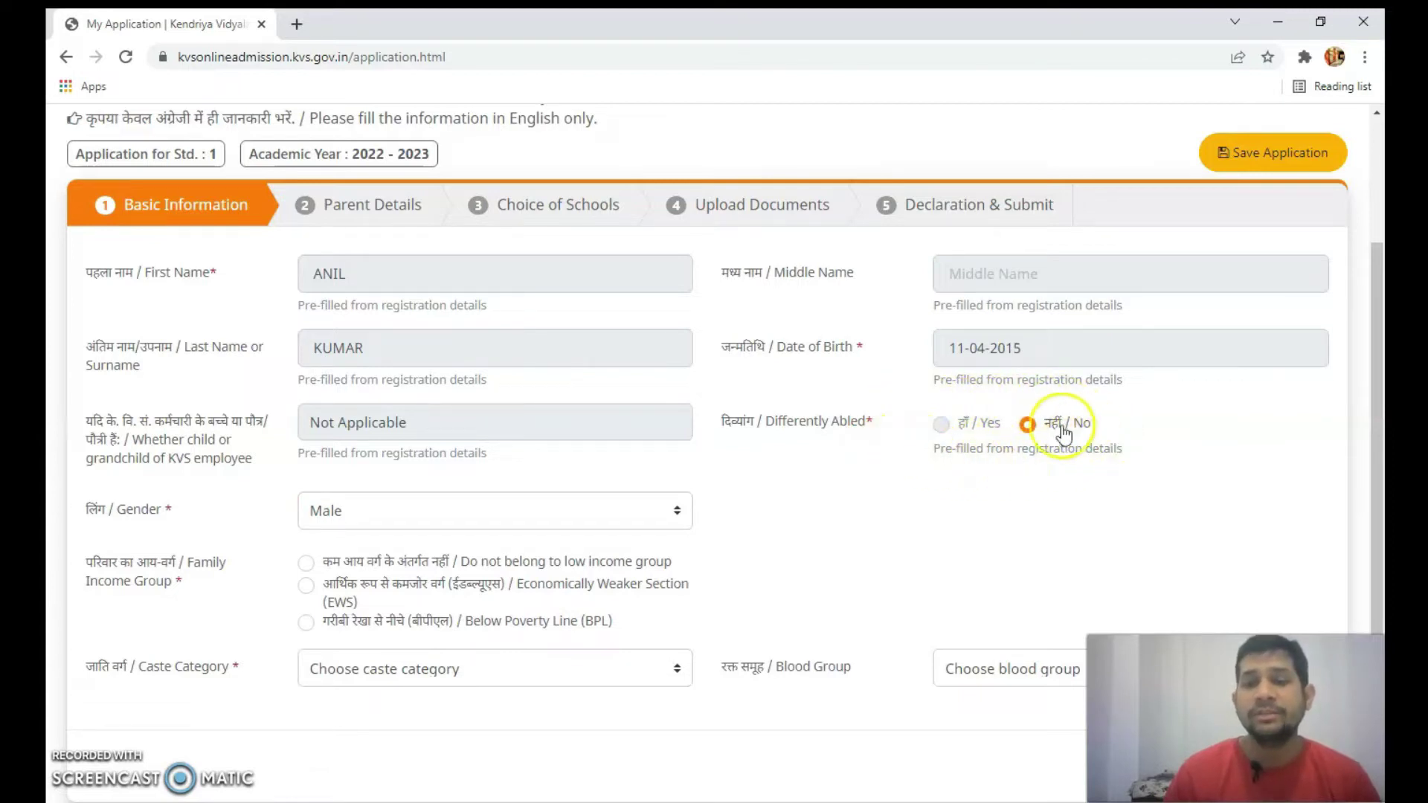
{"action": "left_click", "coordinate": [941, 424]}
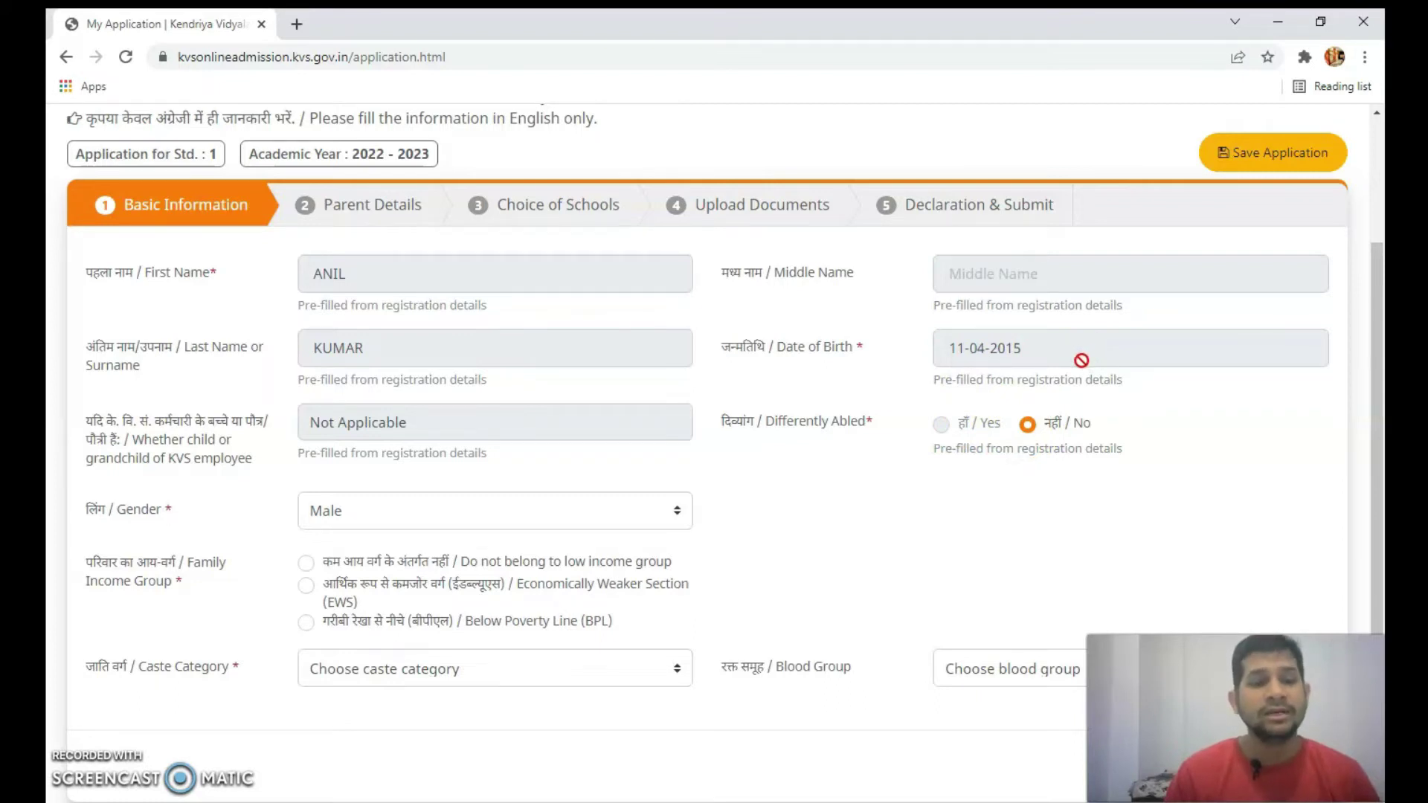
{"action": "scroll", "coordinate": [1082, 359], "scroll_direction": "down", "scroll_amount": 2}
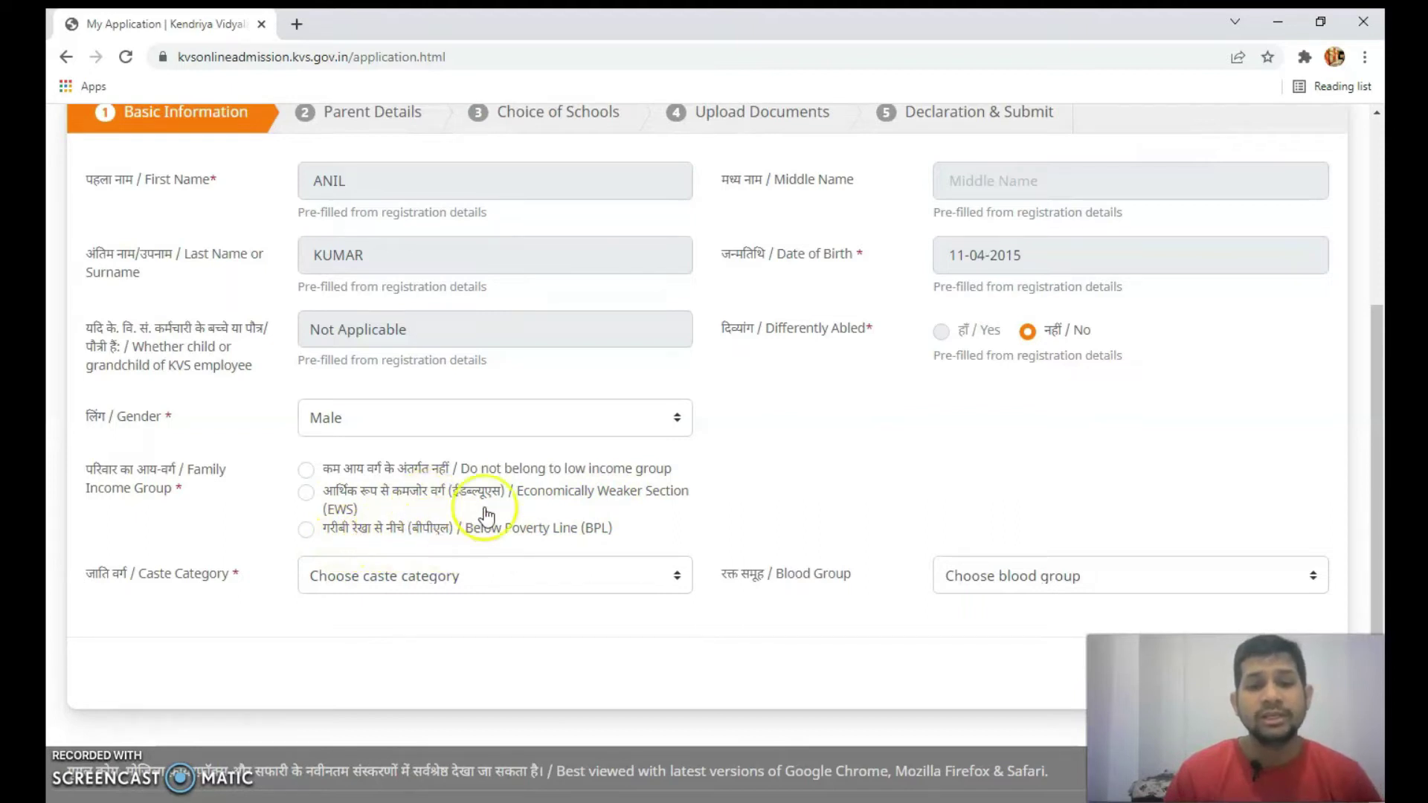
- Try the EWS income group, check its certificate fields, then select Below Poverty Line (BPL)
{"action": "left_click", "coordinate": [305, 470]}
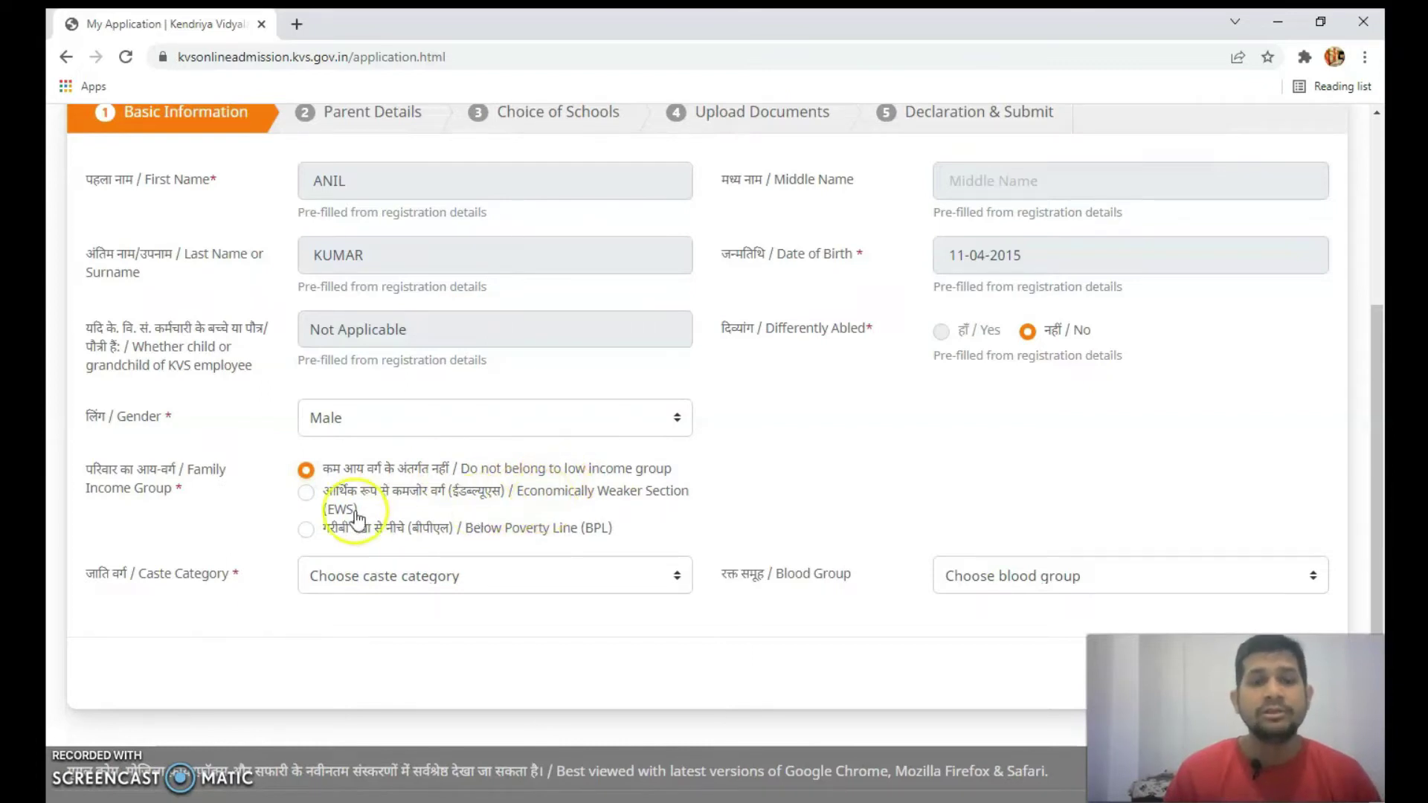
{"action": "left_click", "coordinate": [306, 495]}
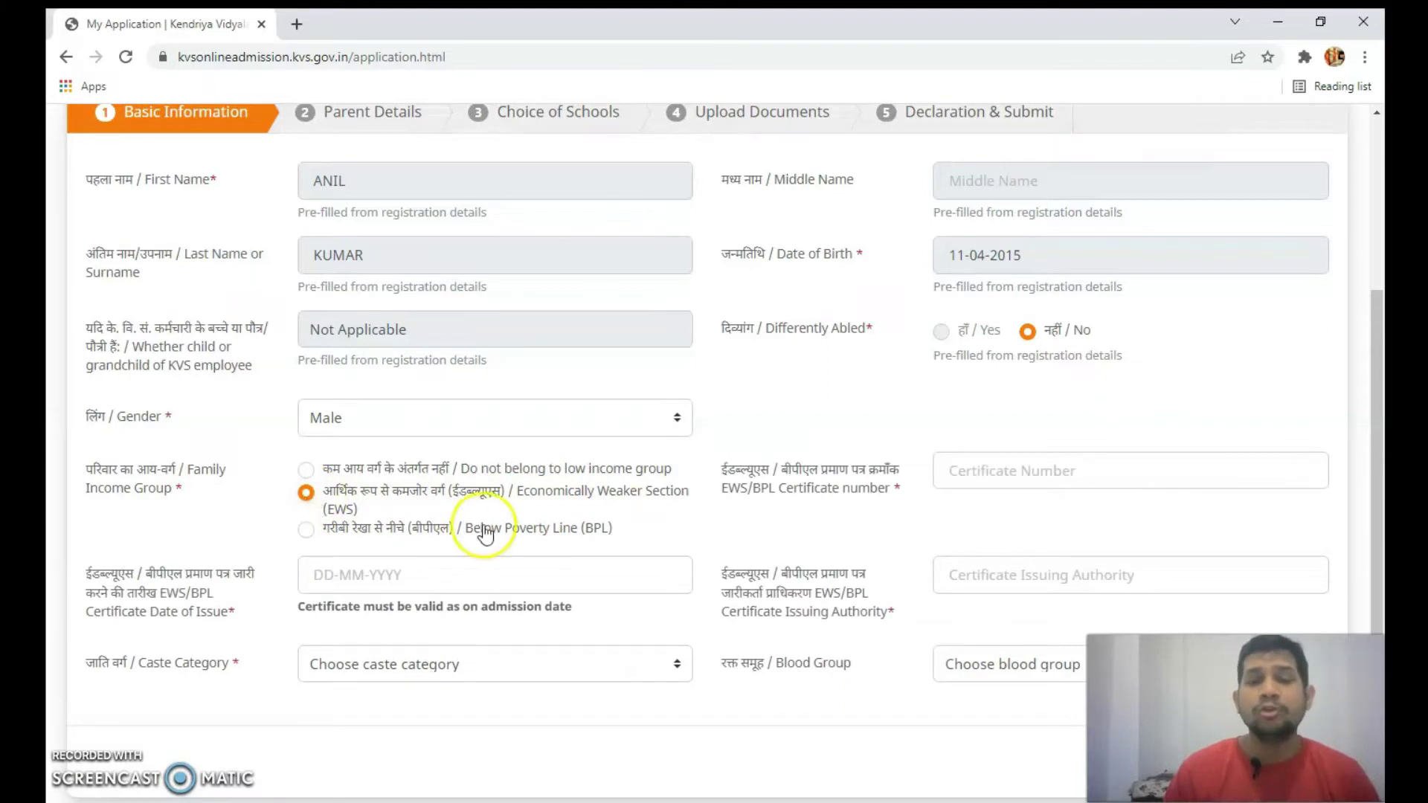
{"action": "scroll", "coordinate": [688, 527], "scroll_direction": "down", "scroll_amount": 1}
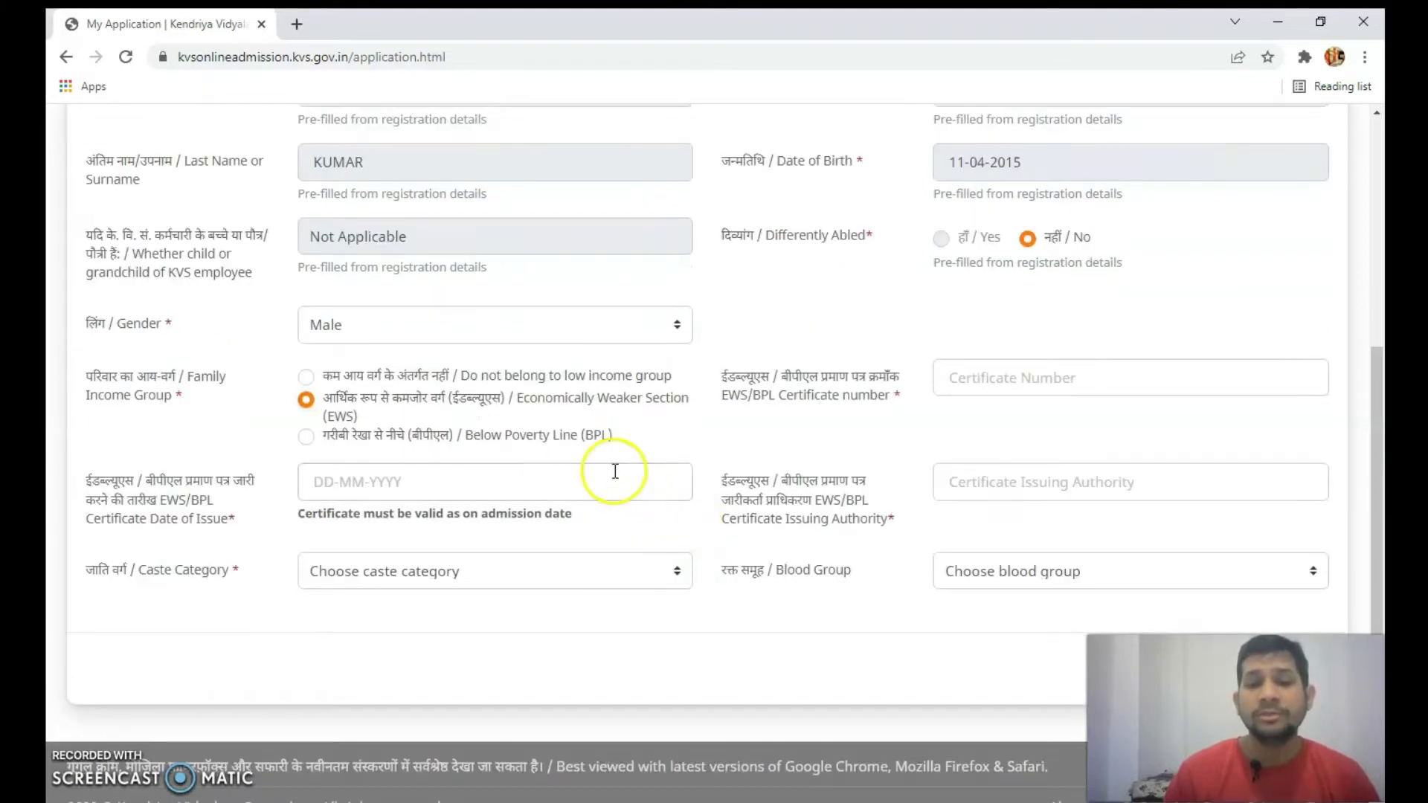
{"action": "left_click", "coordinate": [977, 378]}
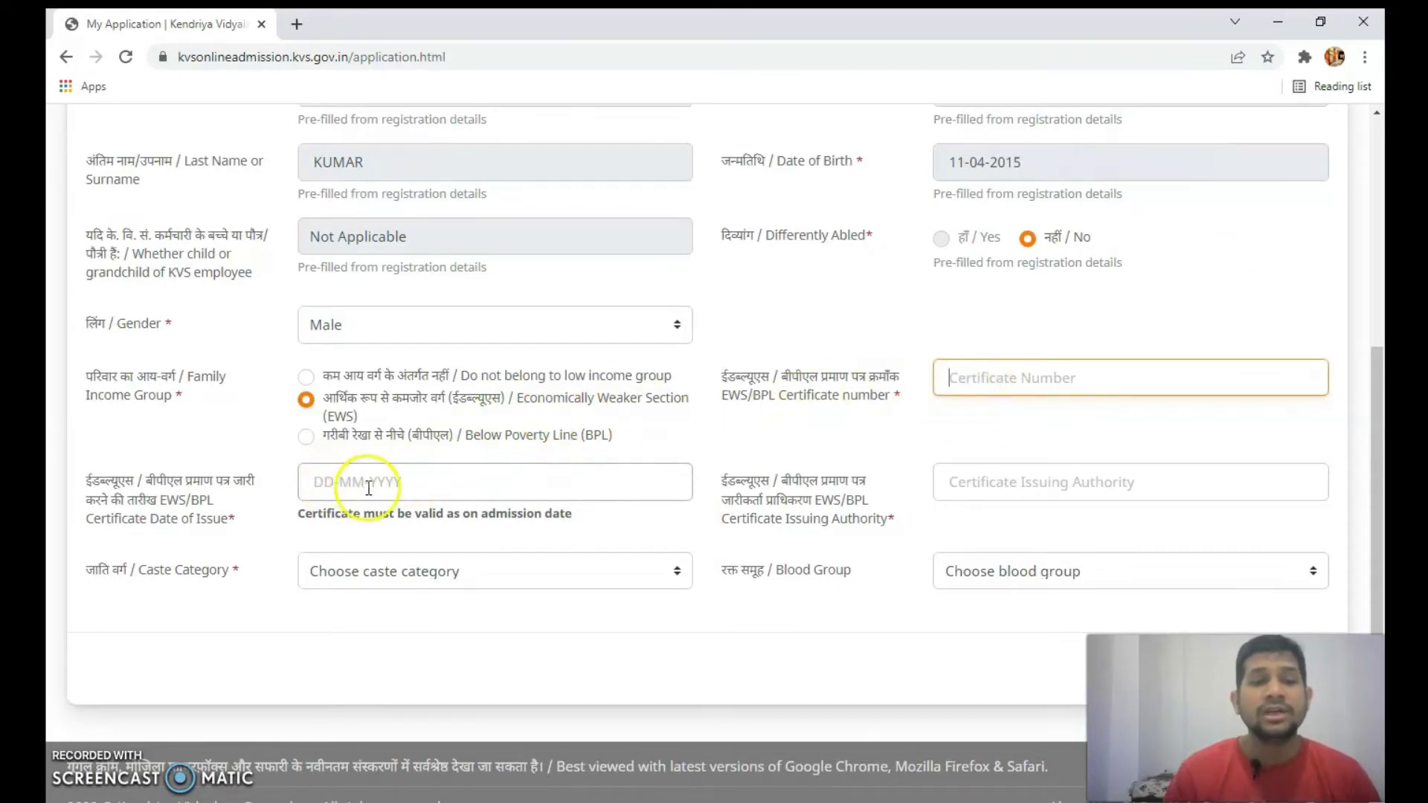
{"action": "left_click", "coordinate": [405, 482]}
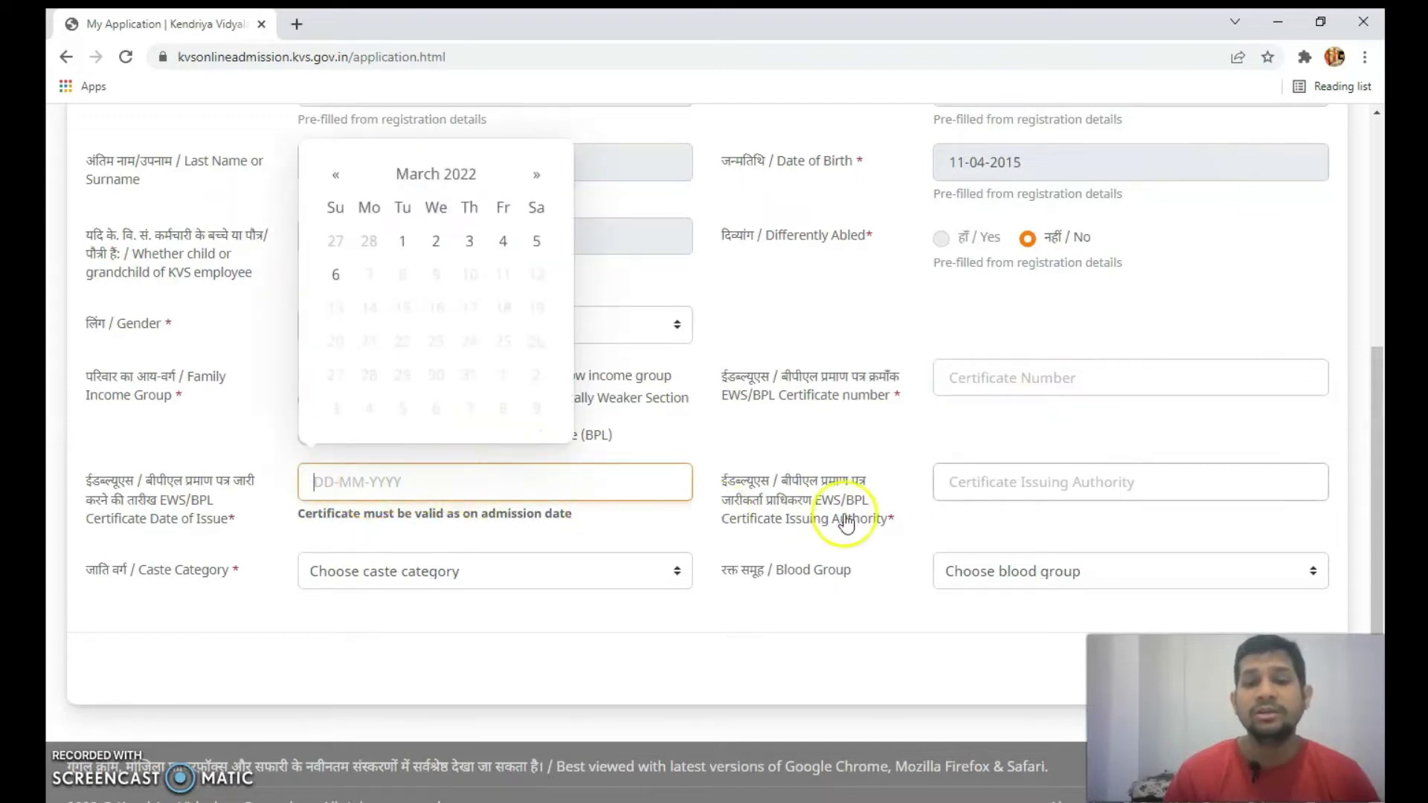
{"action": "left_click", "coordinate": [1001, 487]}
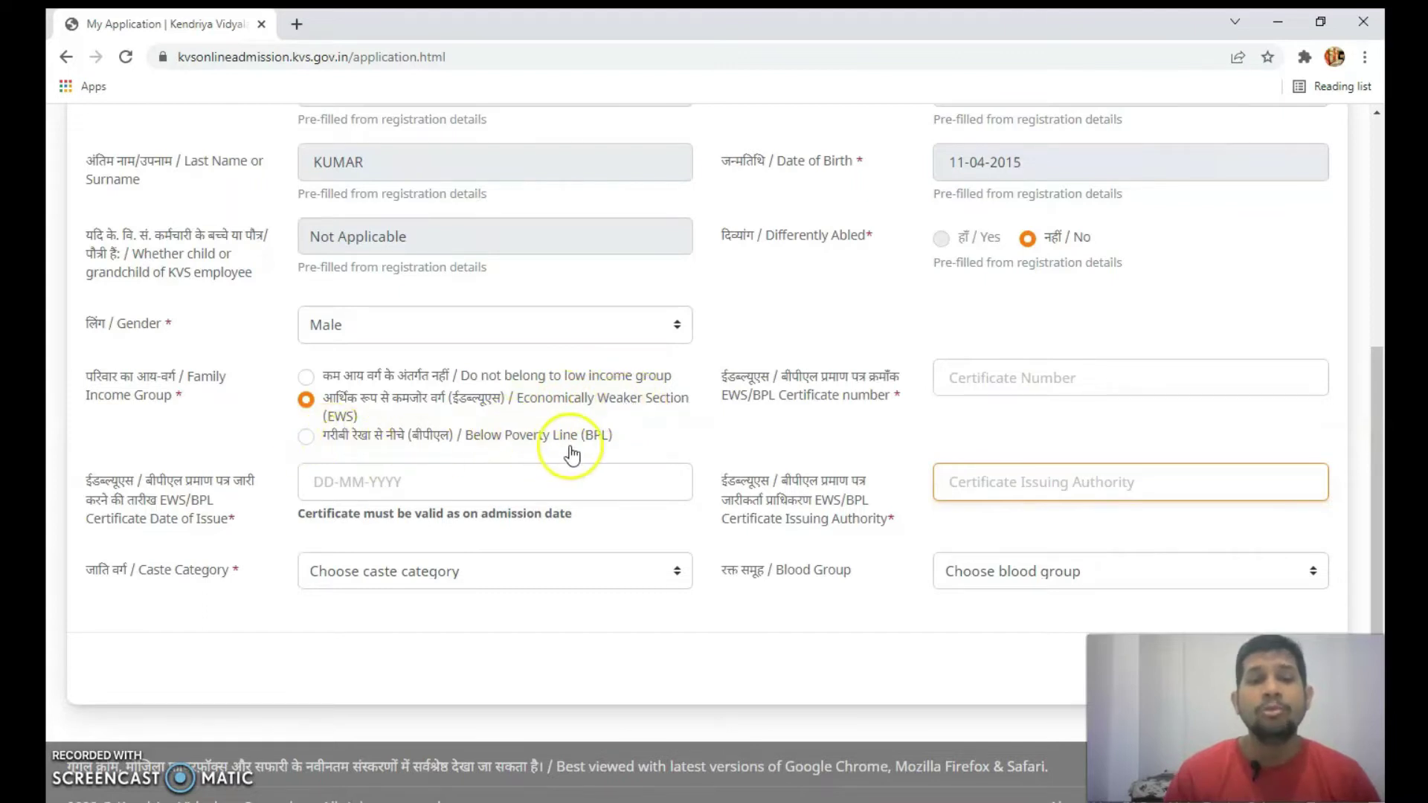
{"action": "left_click", "coordinate": [306, 438]}
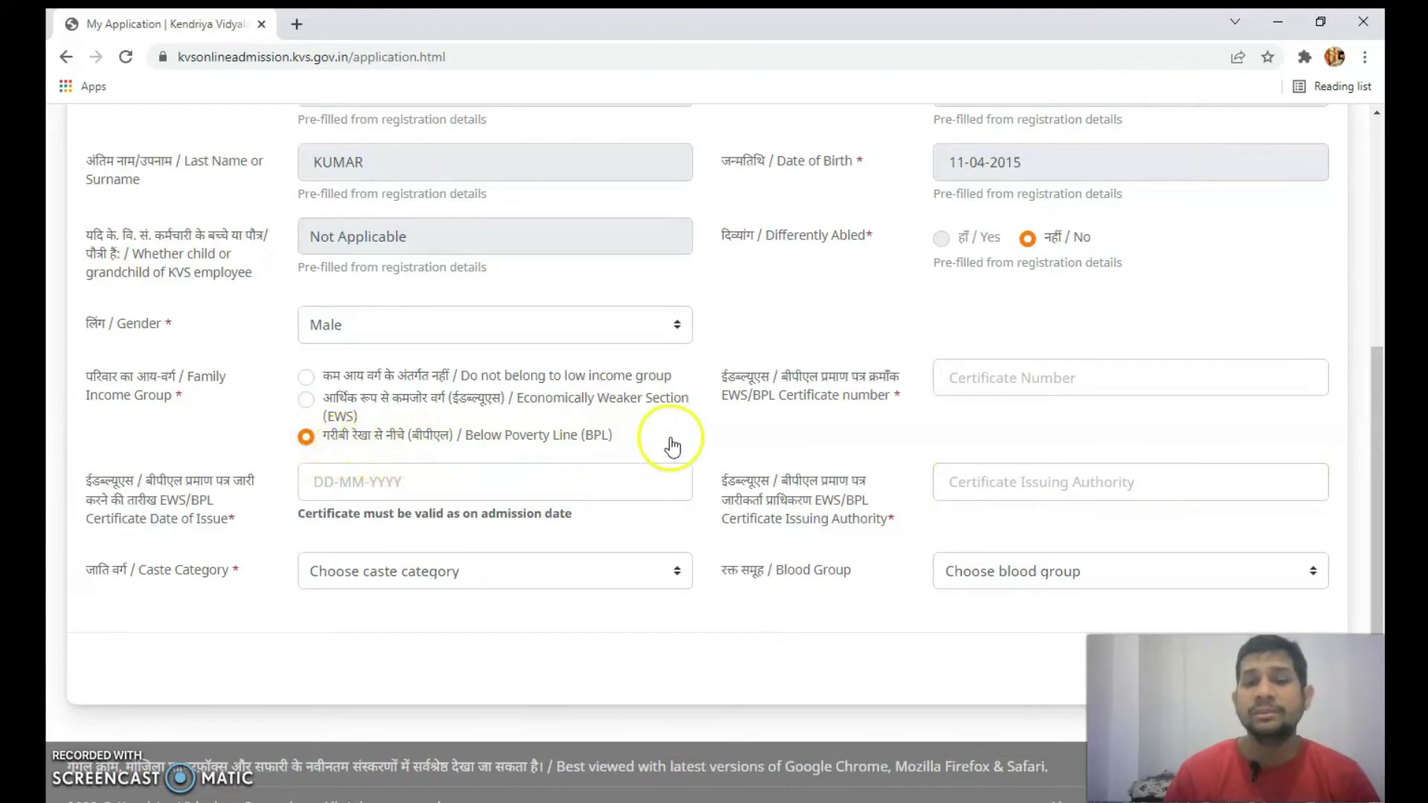
- Check the certificate number and authority fields, then choose 'Do not belong to low income group'
{"action": "left_click", "coordinate": [1007, 380]}
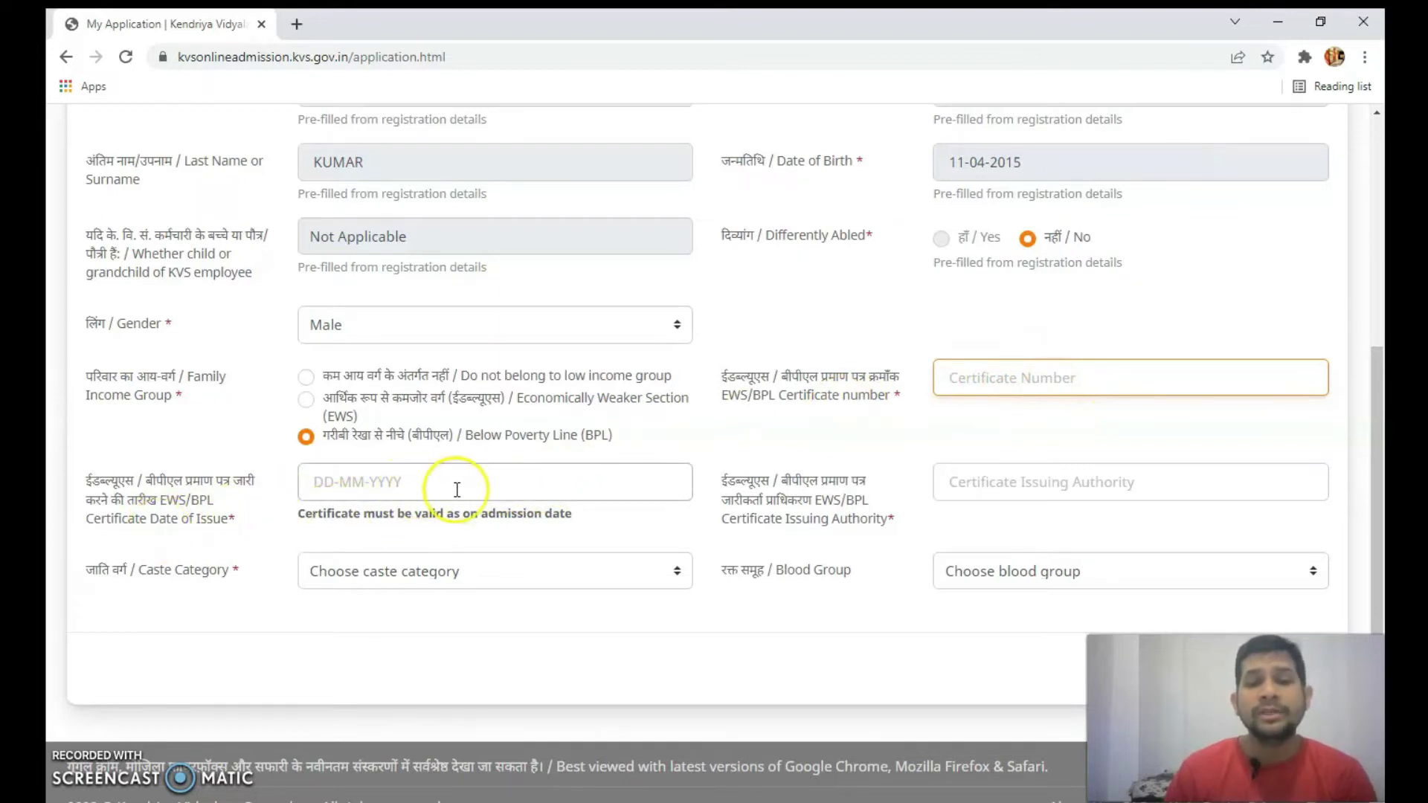
{"action": "left_click", "coordinate": [1090, 487]}
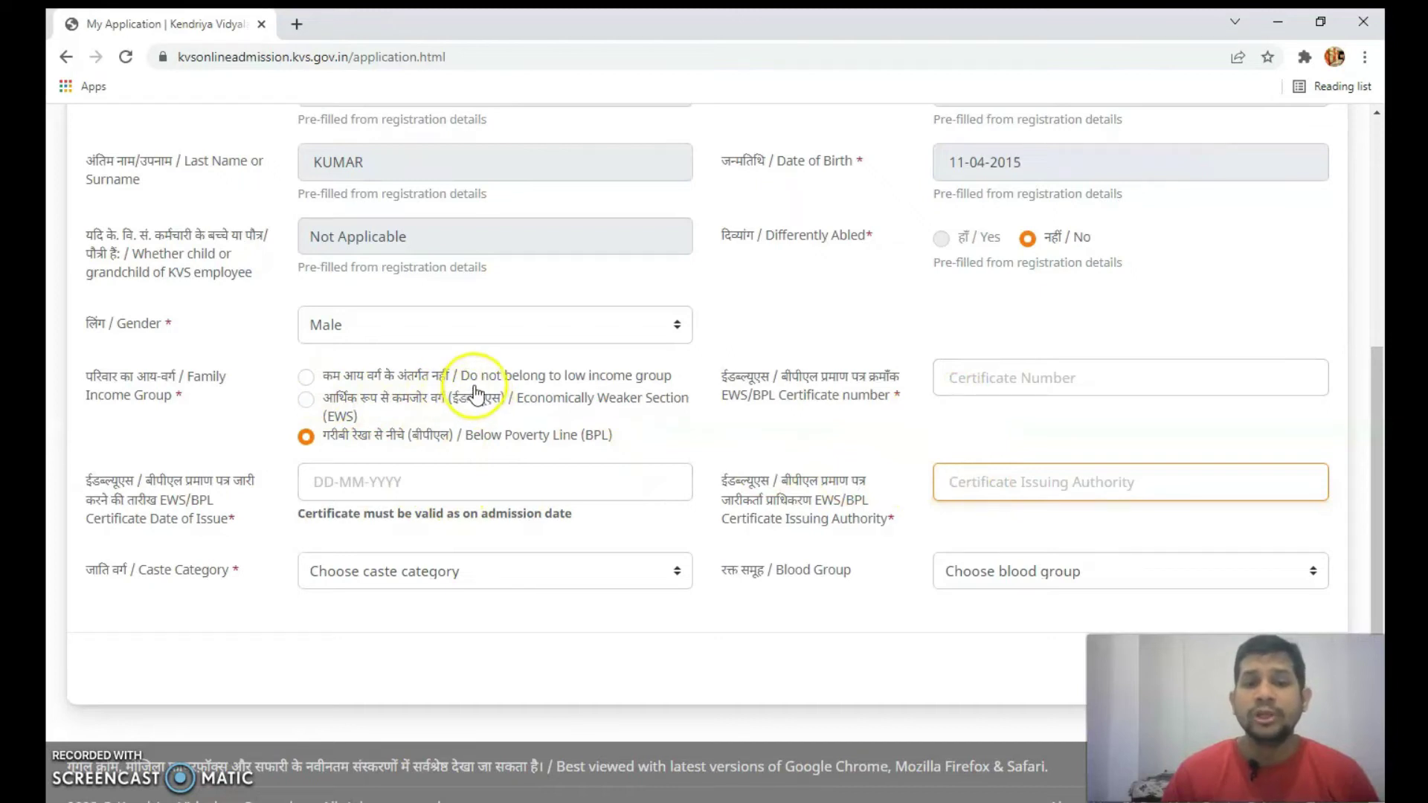
{"action": "left_click", "coordinate": [322, 379]}
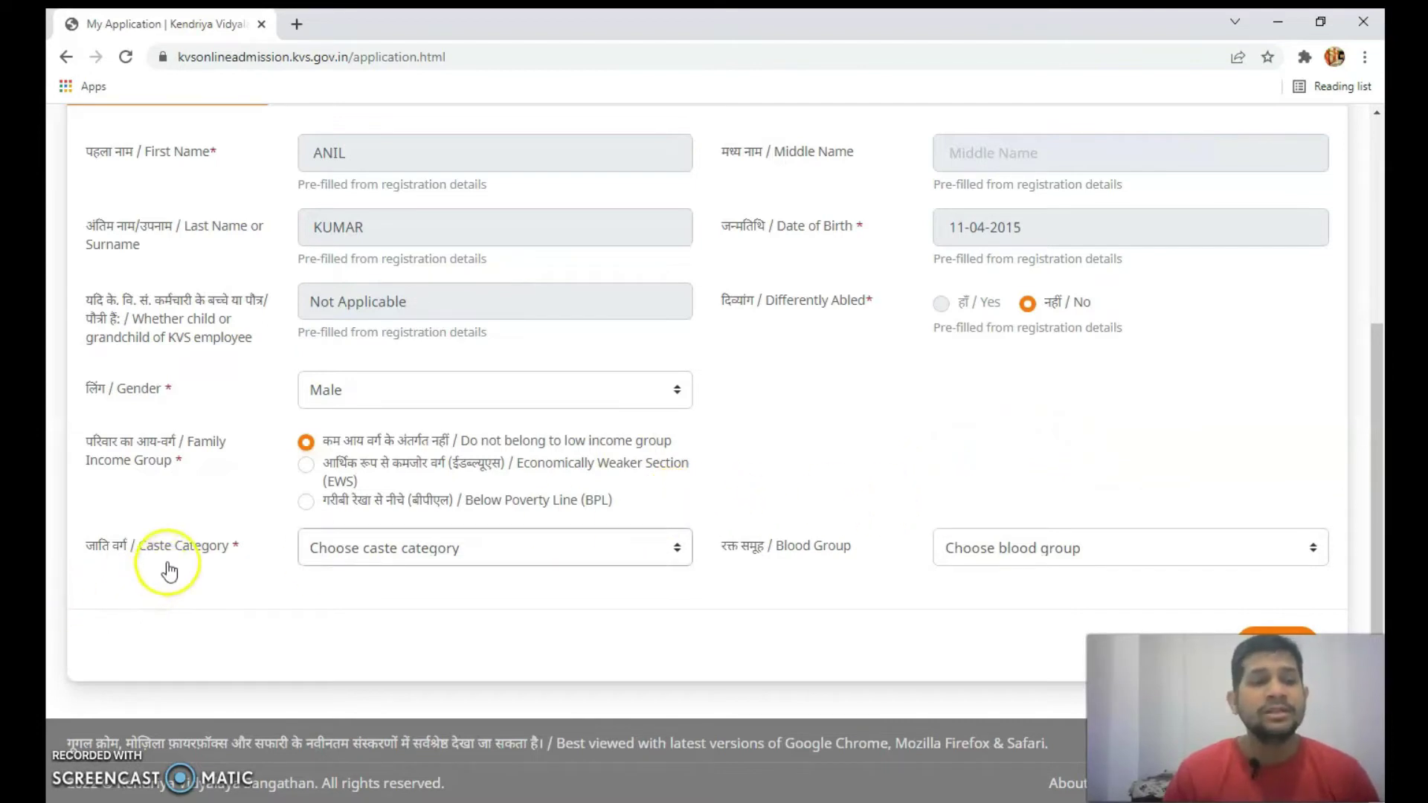
- Browse the Caste Category and Blood Group lists unchanged, then select the EWS income group
{"action": "left_click", "coordinate": [596, 554]}
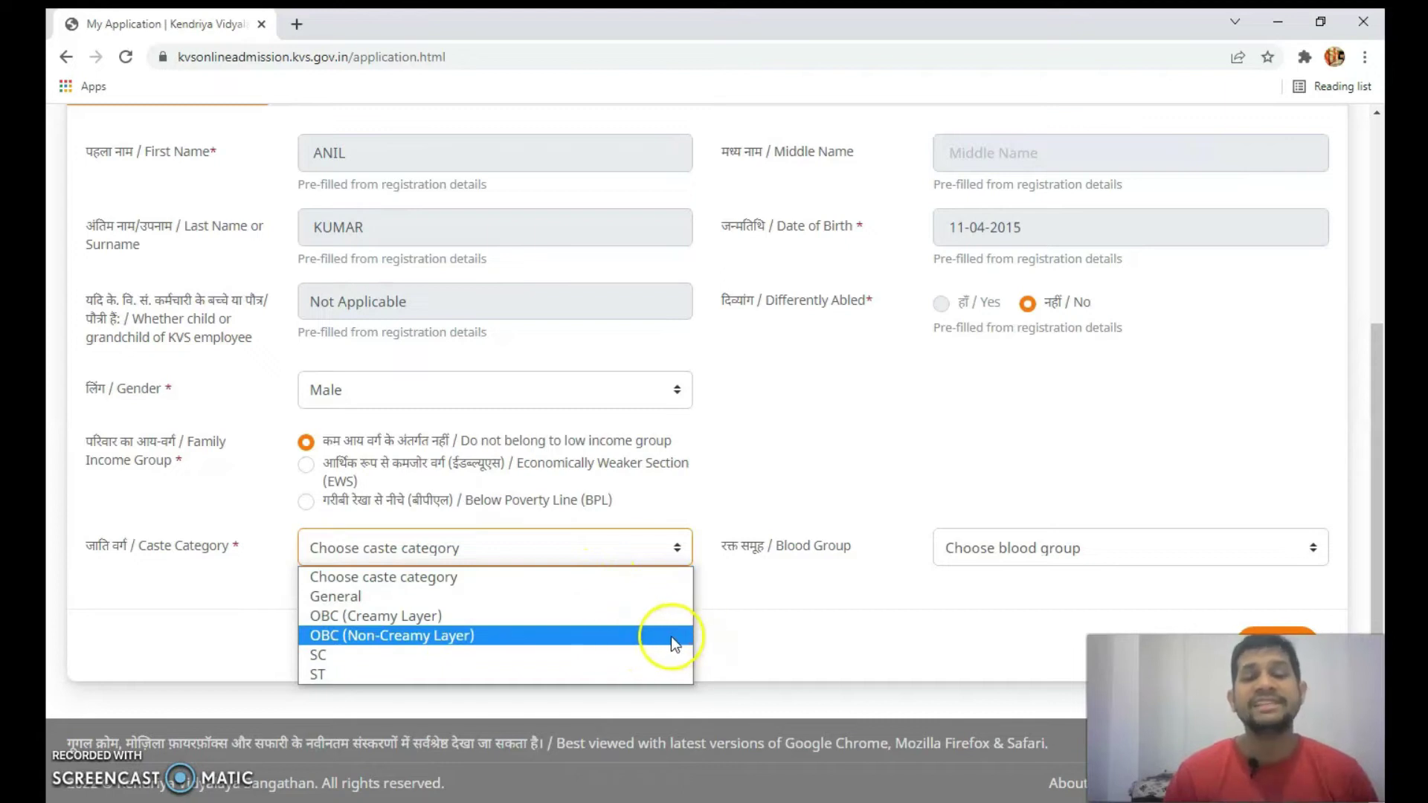
{"action": "left_click", "coordinate": [790, 644]}
{"action": "left_click", "coordinate": [1030, 557]}
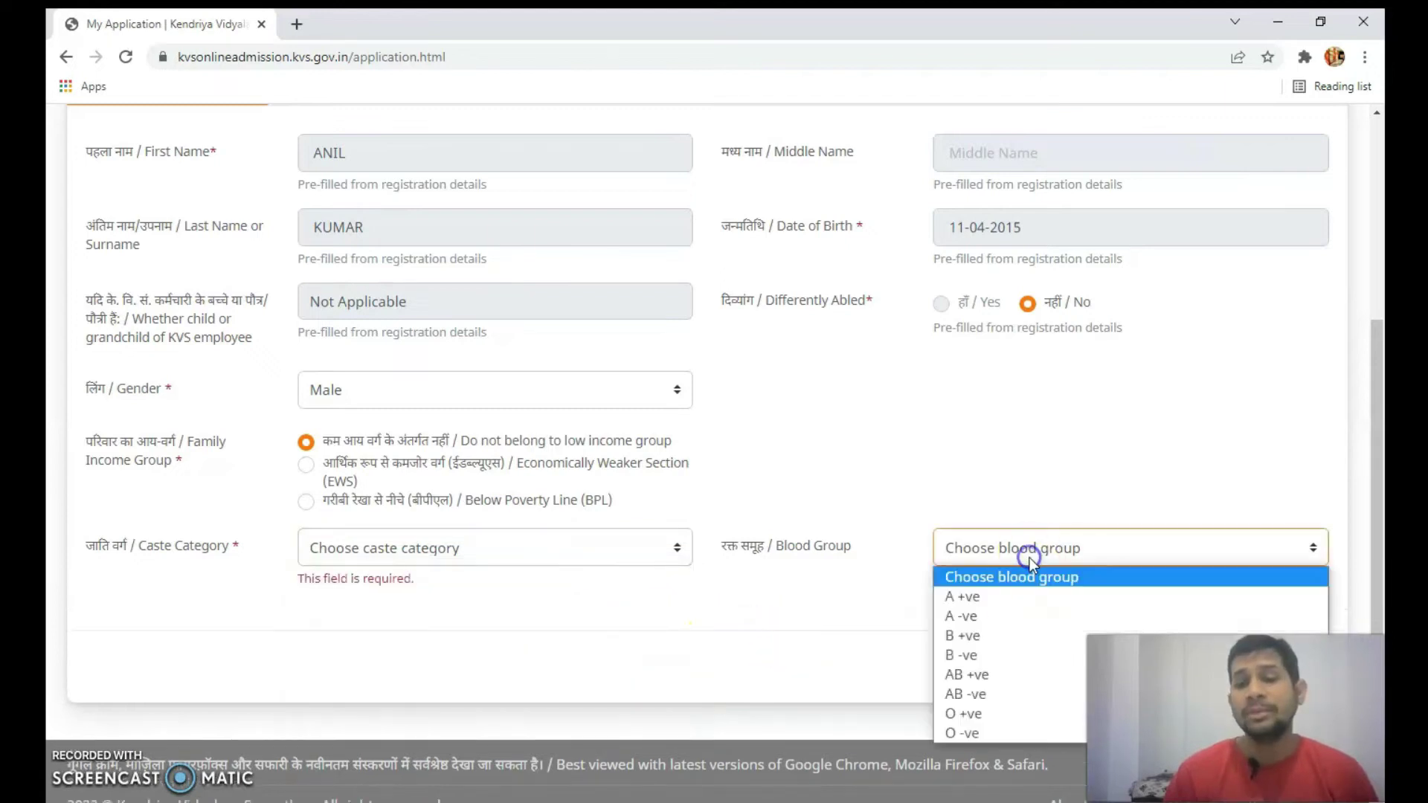
{"action": "left_click", "coordinate": [1030, 562]}
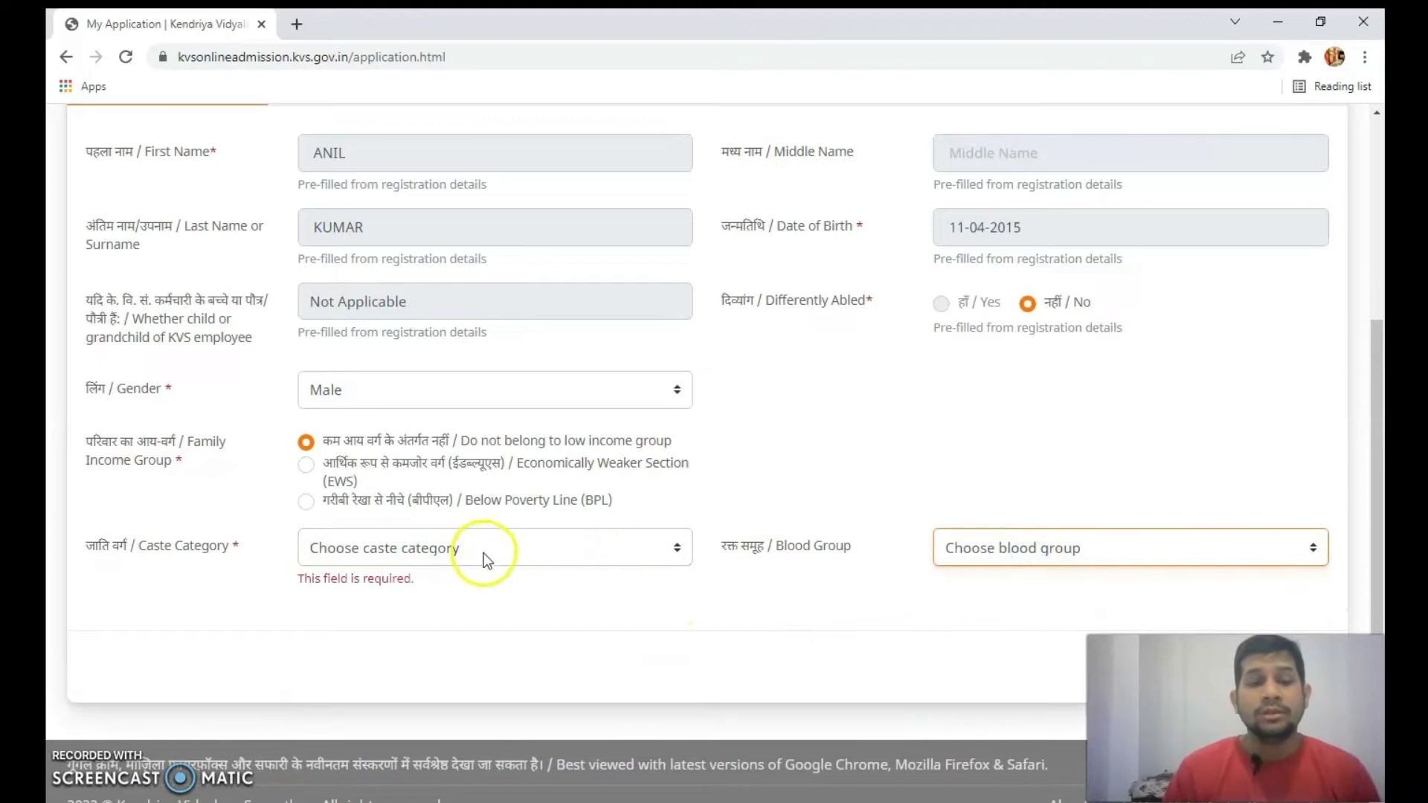
{"action": "left_click", "coordinate": [571, 467]}
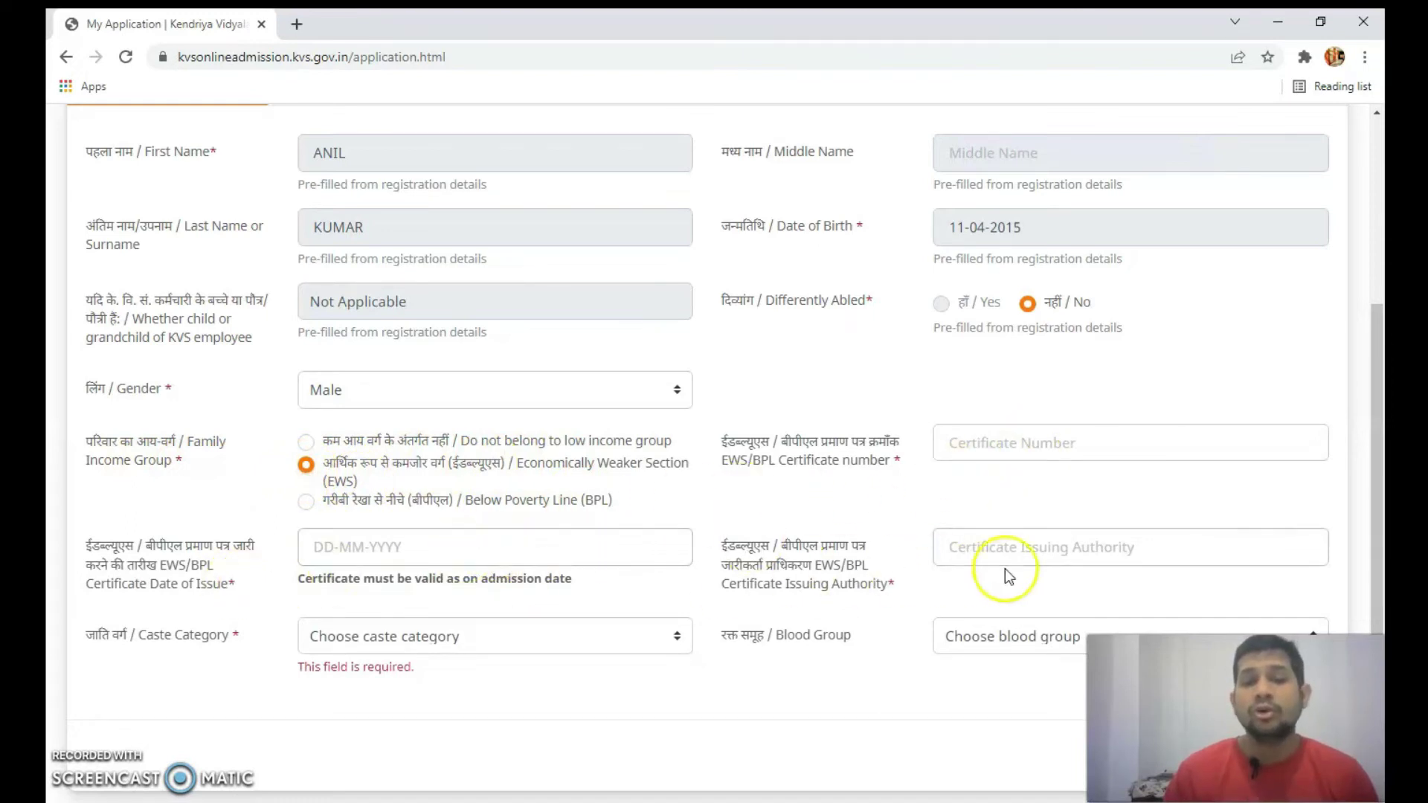
- Switch Family Income Group back to 'Do not belong to low income group'
{"action": "left_click", "coordinate": [515, 636]}
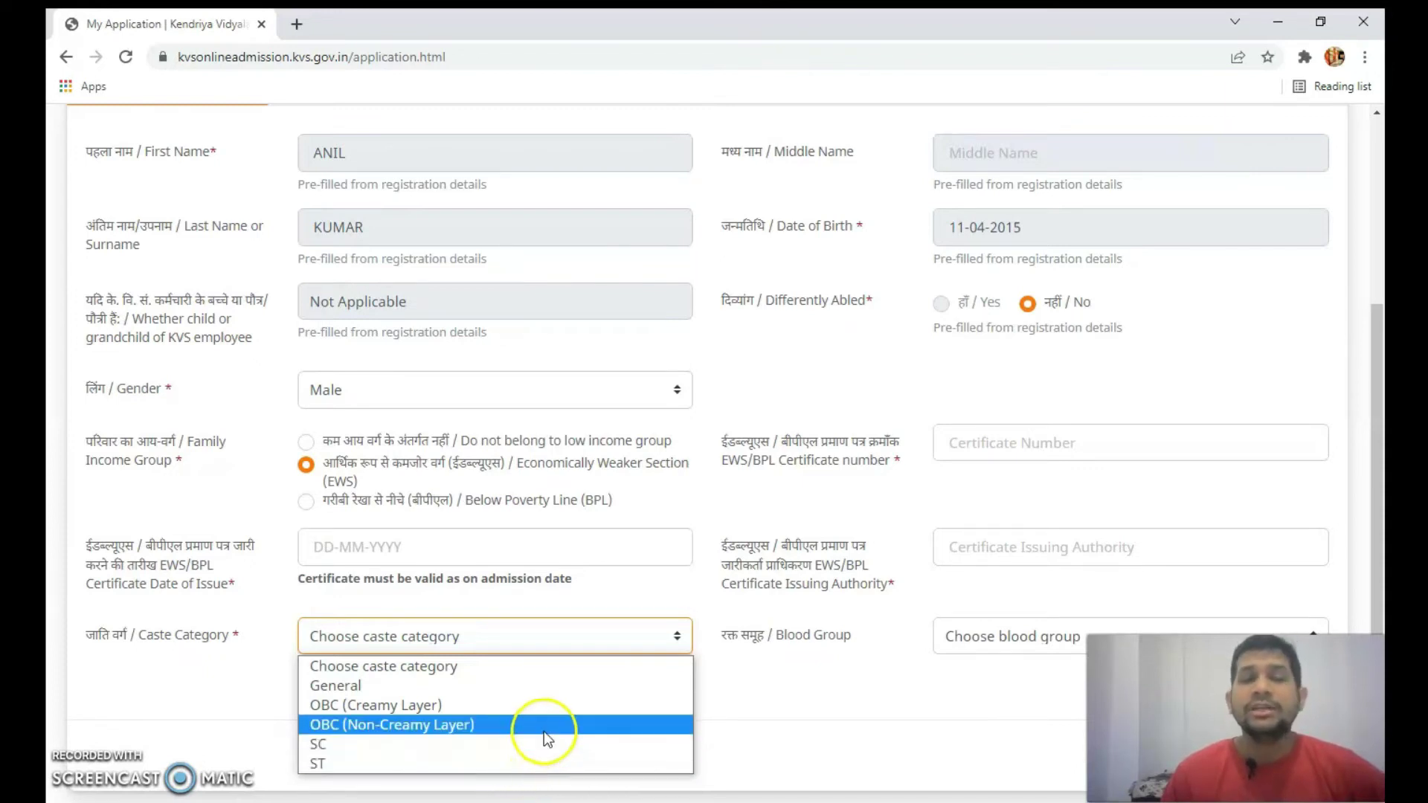
{"action": "left_click", "coordinate": [755, 742]}
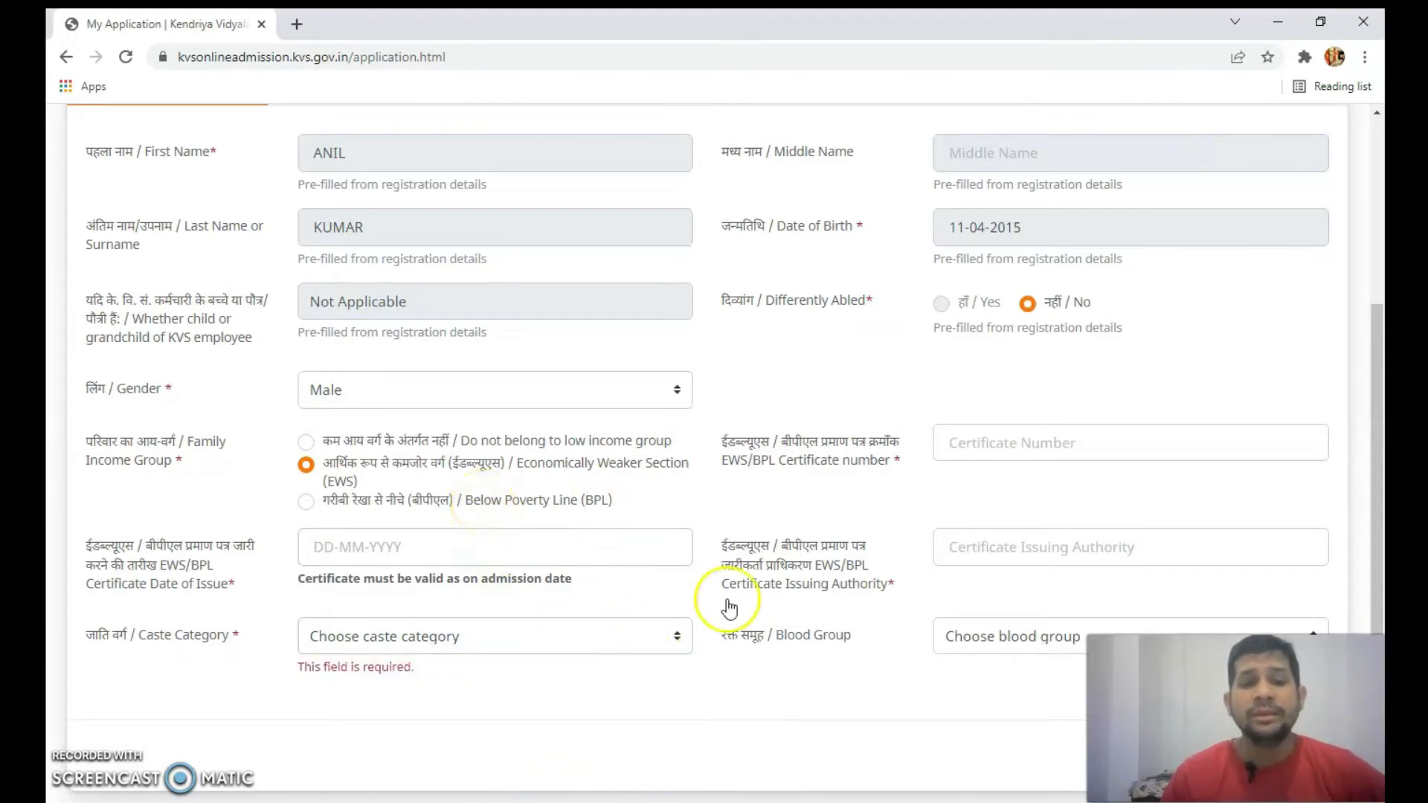
{"action": "left_click", "coordinate": [624, 648]}
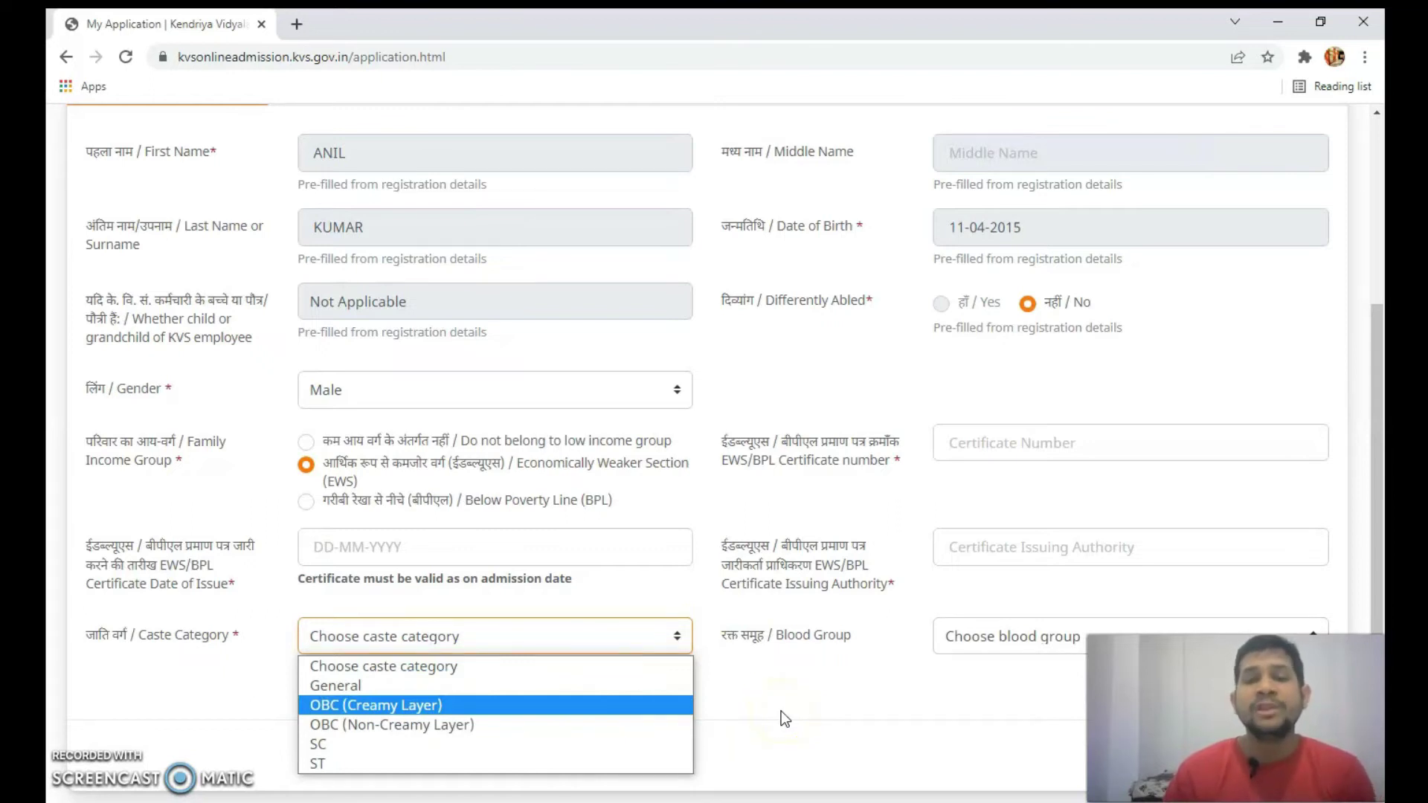
{"action": "left_click", "coordinate": [811, 712]}
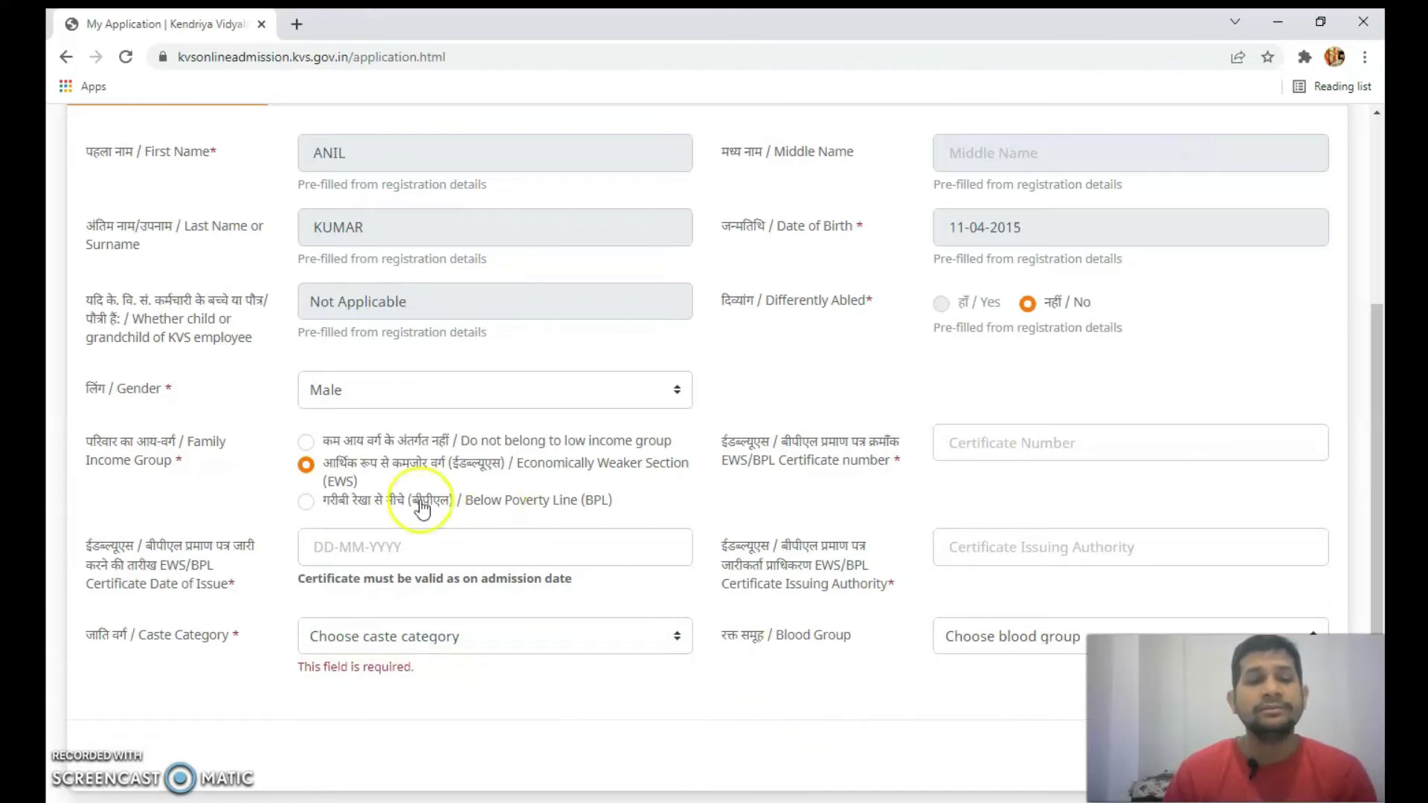
{"action": "left_click", "coordinate": [307, 443]}
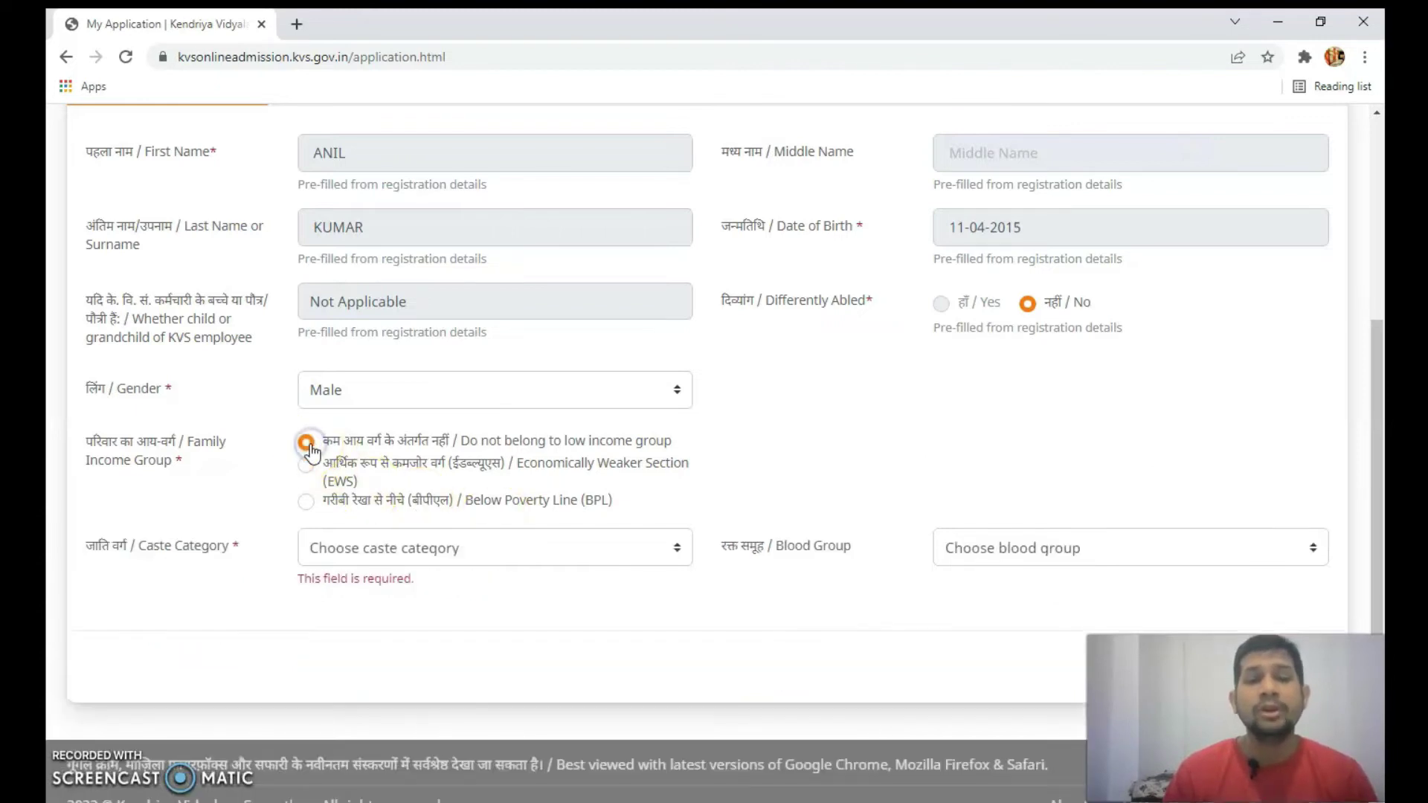
- Set Caste Category to OBC (Non-Creamy Layer) and Blood Group to B +ve
{"action": "left_click", "coordinate": [631, 549]}
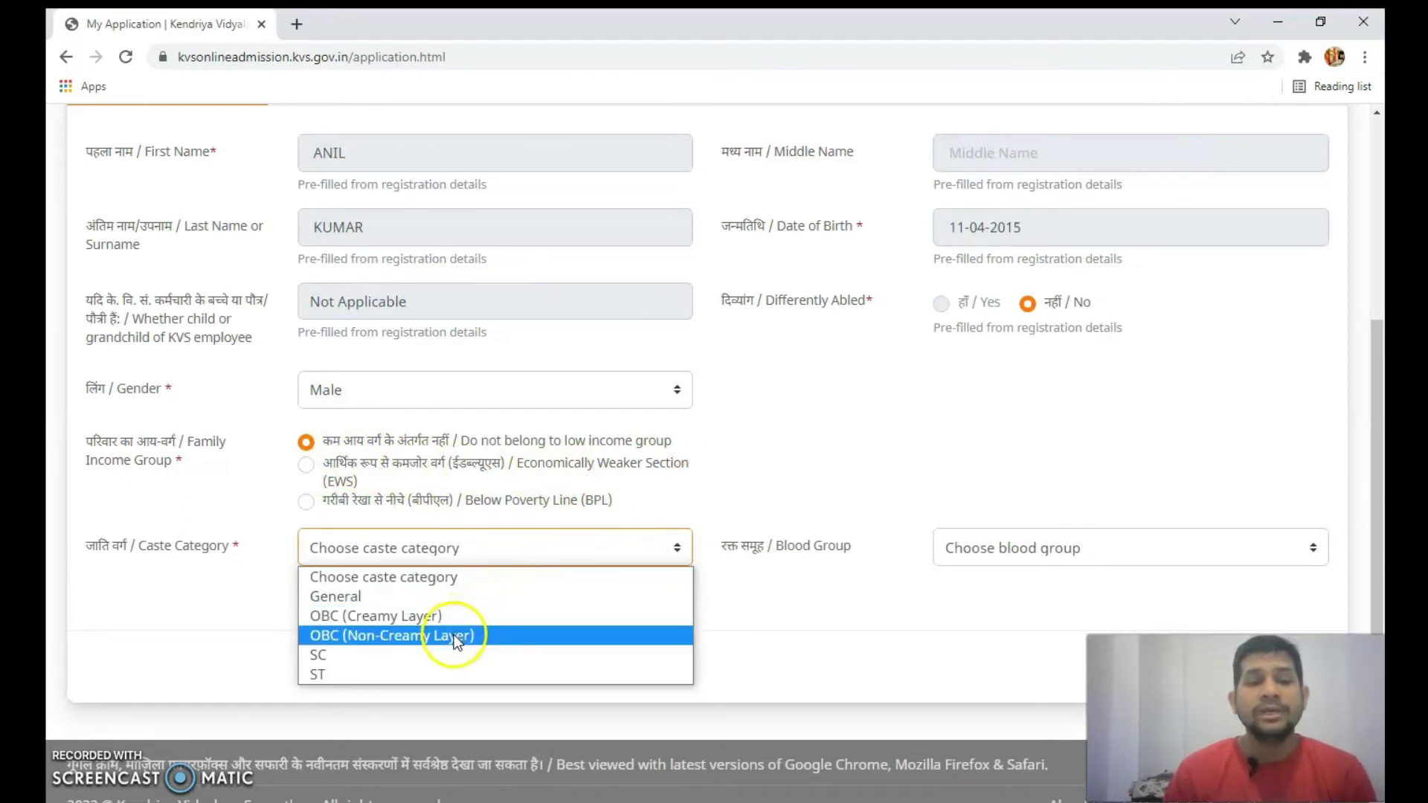
{"action": "left_click", "coordinate": [453, 637]}
{"action": "left_click", "coordinate": [1000, 557]}
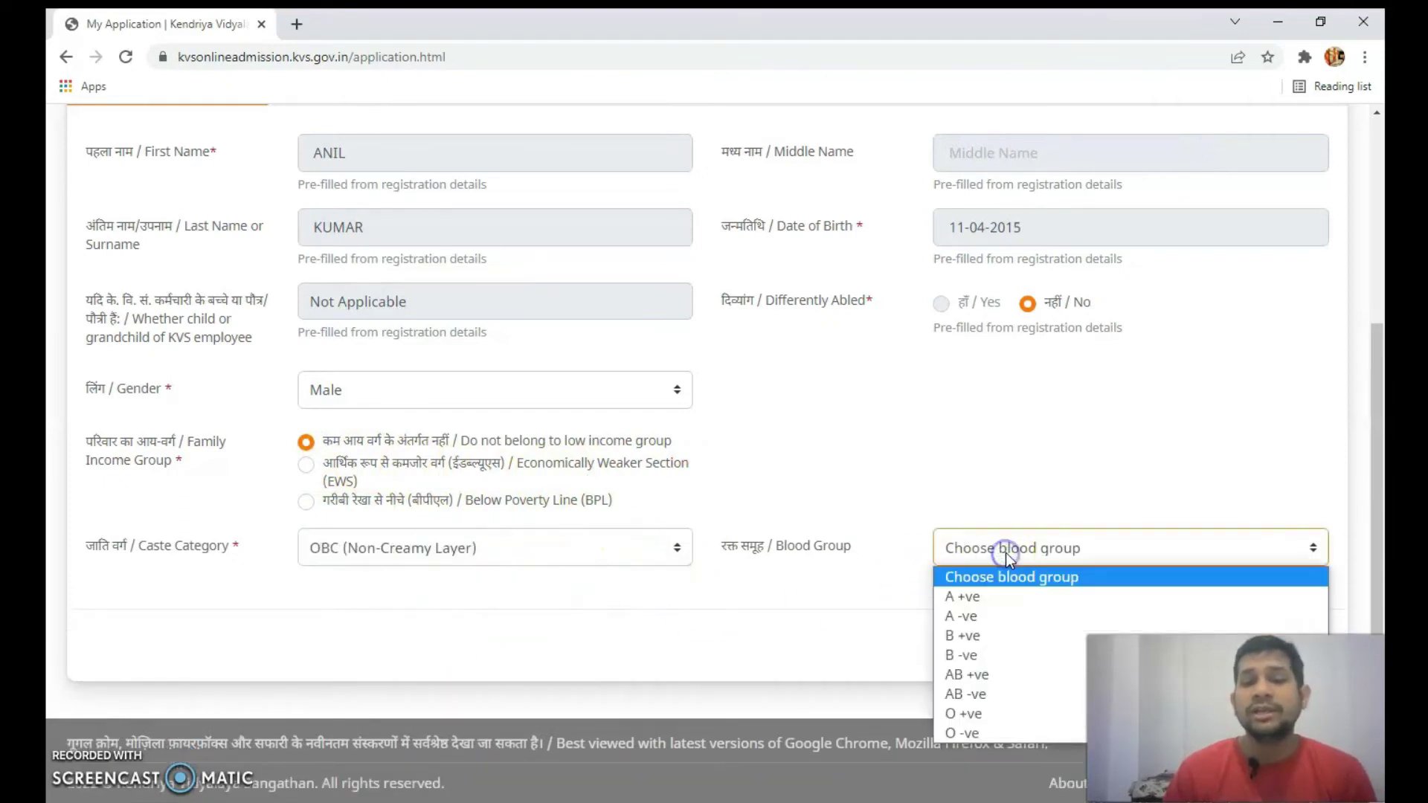
{"action": "left_click", "coordinate": [820, 636]}
{"action": "scroll", "coordinate": [819, 636], "scroll_direction": "up", "scroll_amount": 3}
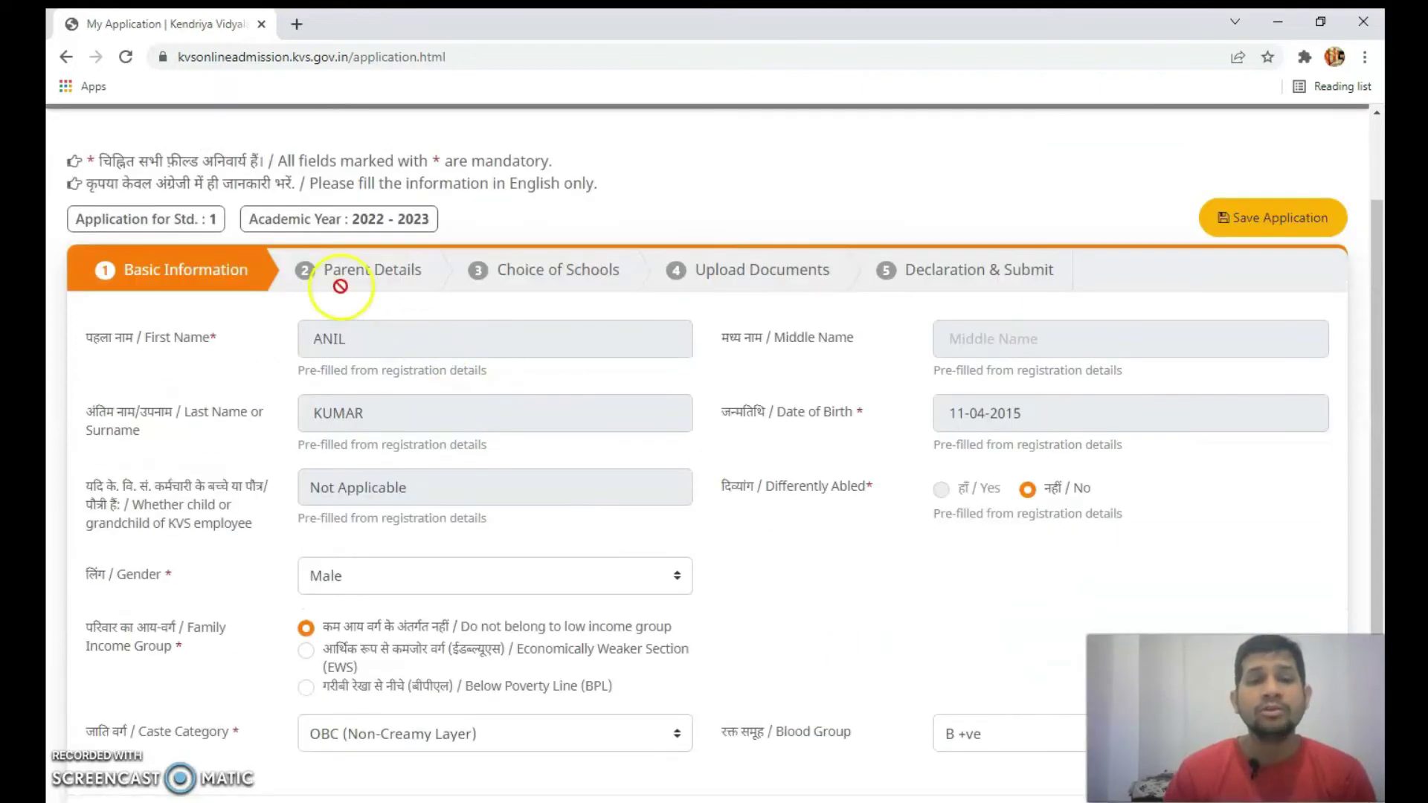
{"action": "scroll", "coordinate": [699, 644], "scroll_direction": "down", "scroll_amount": 1}
{"action": "scroll", "coordinate": [700, 644], "scroll_direction": "down", "scroll_amount": 2}
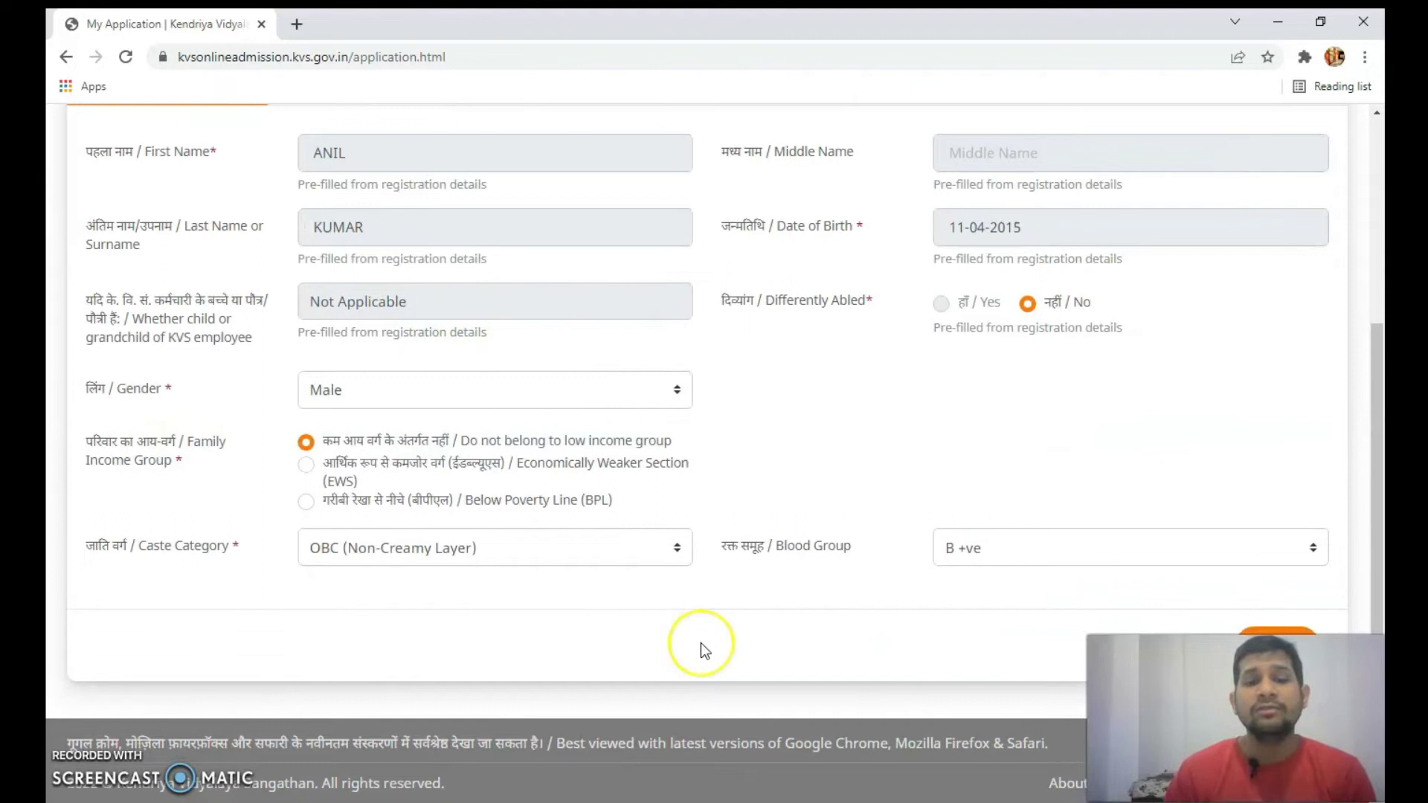
{"action": "scroll", "coordinate": [700, 645], "scroll_direction": "up", "scroll_amount": 4}
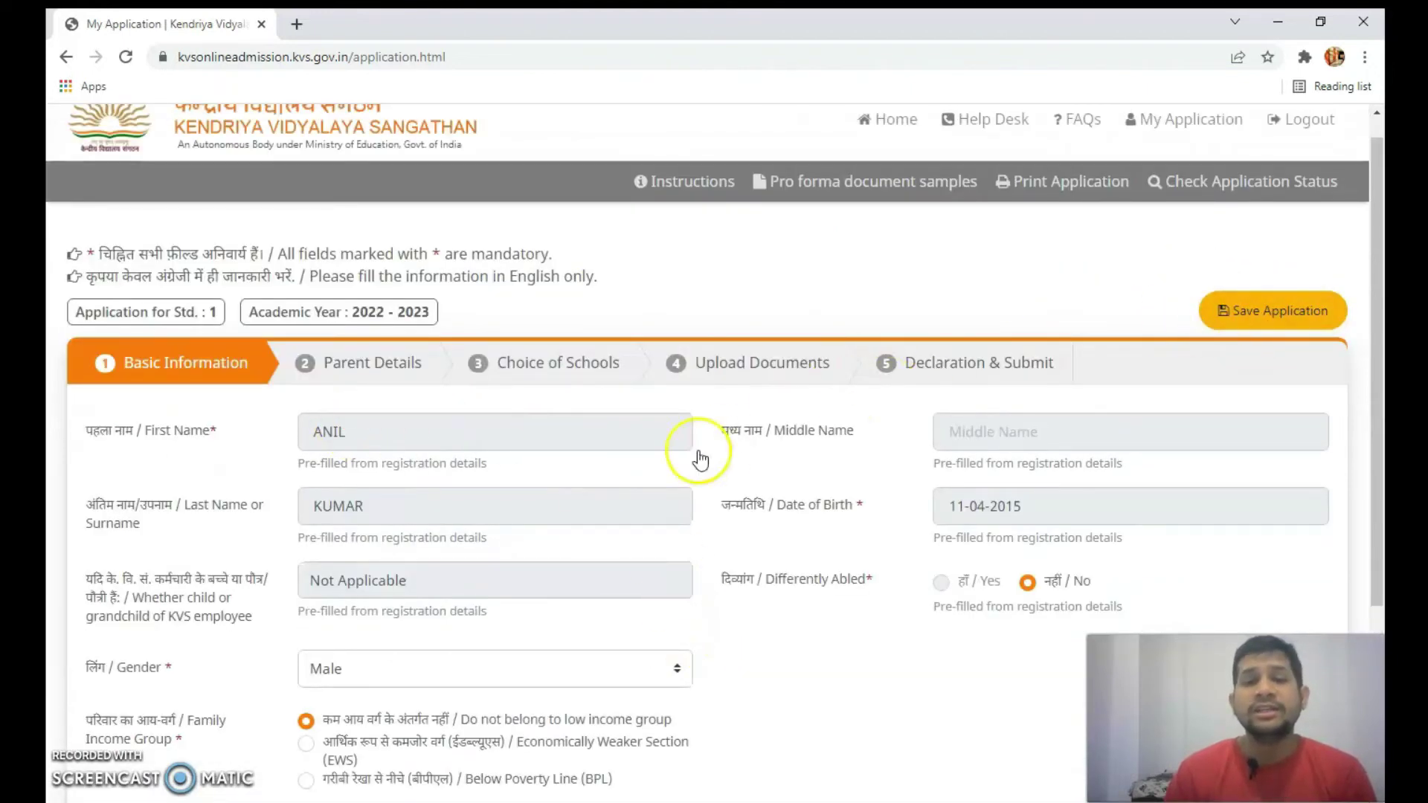
{"action": "scroll", "coordinate": [622, 494], "scroll_direction": "down", "scroll_amount": 4}
{"action": "scroll", "coordinate": [719, 513], "scroll_direction": "up", "scroll_amount": 4}
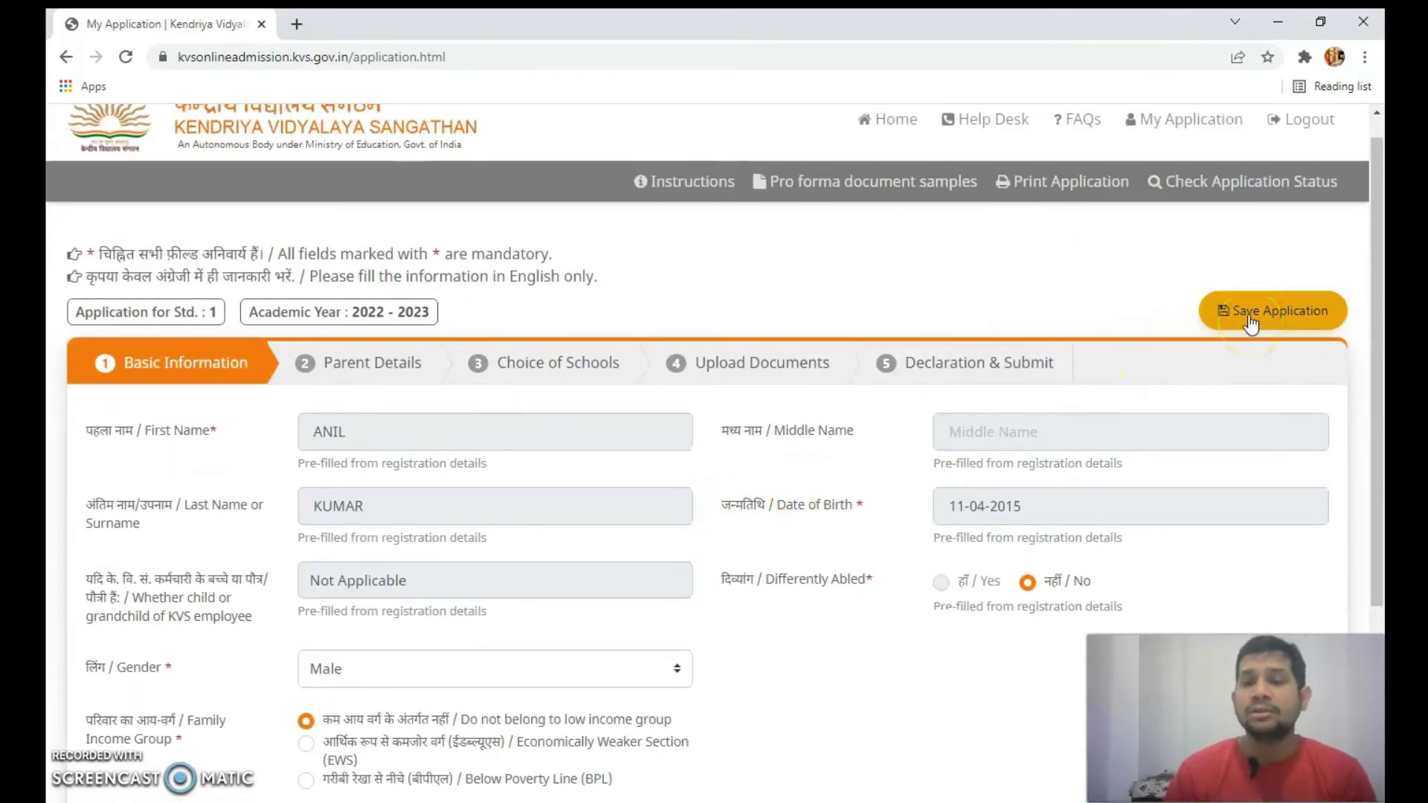
{"action": "scroll", "coordinate": [701, 590], "scroll_direction": "down", "scroll_amount": 4}
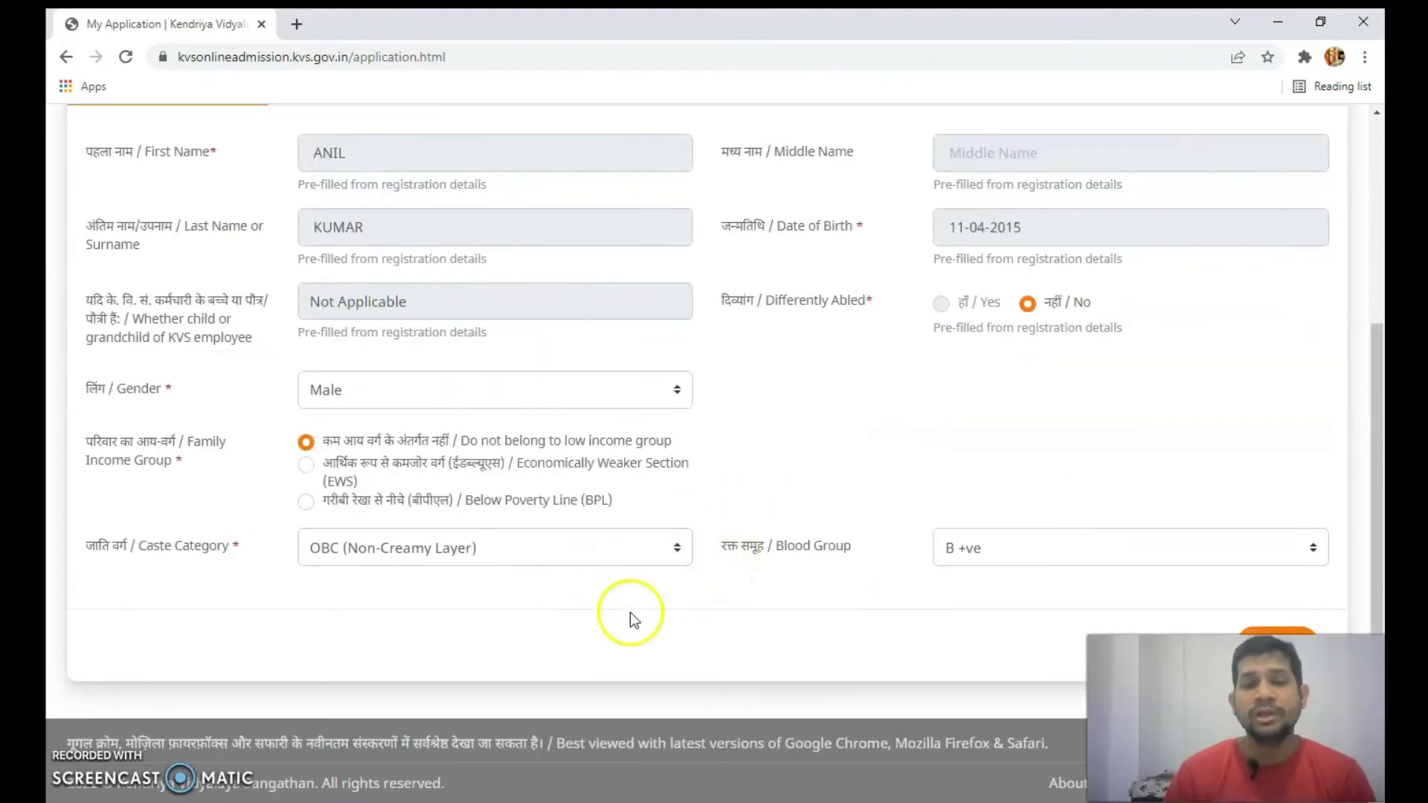
{"action": "scroll", "coordinate": [631, 615], "scroll_direction": "up", "scroll_amount": 4}
- Save the application and dismiss the Done! confirmation
{"action": "left_click", "coordinate": [1292, 320]}
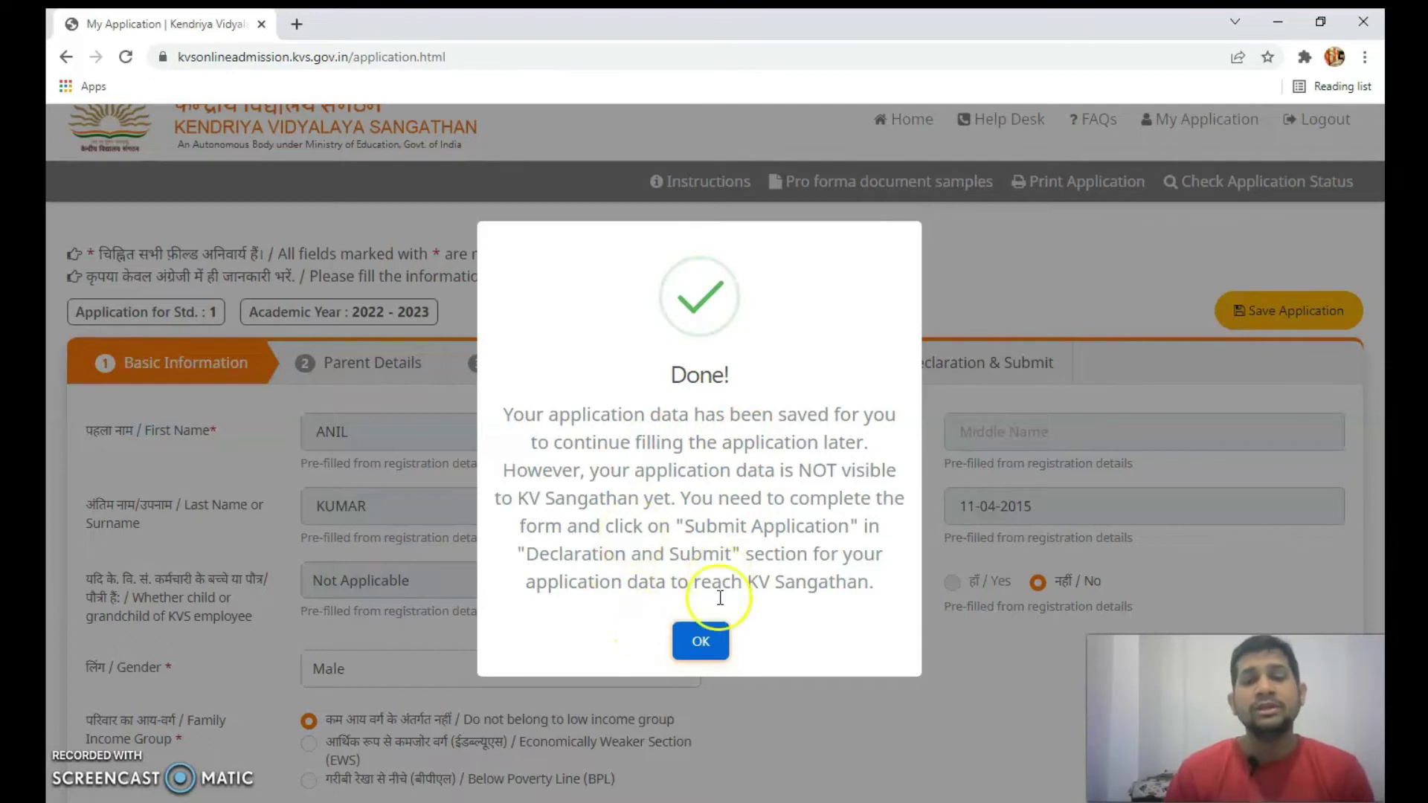
{"action": "left_click", "coordinate": [702, 644]}
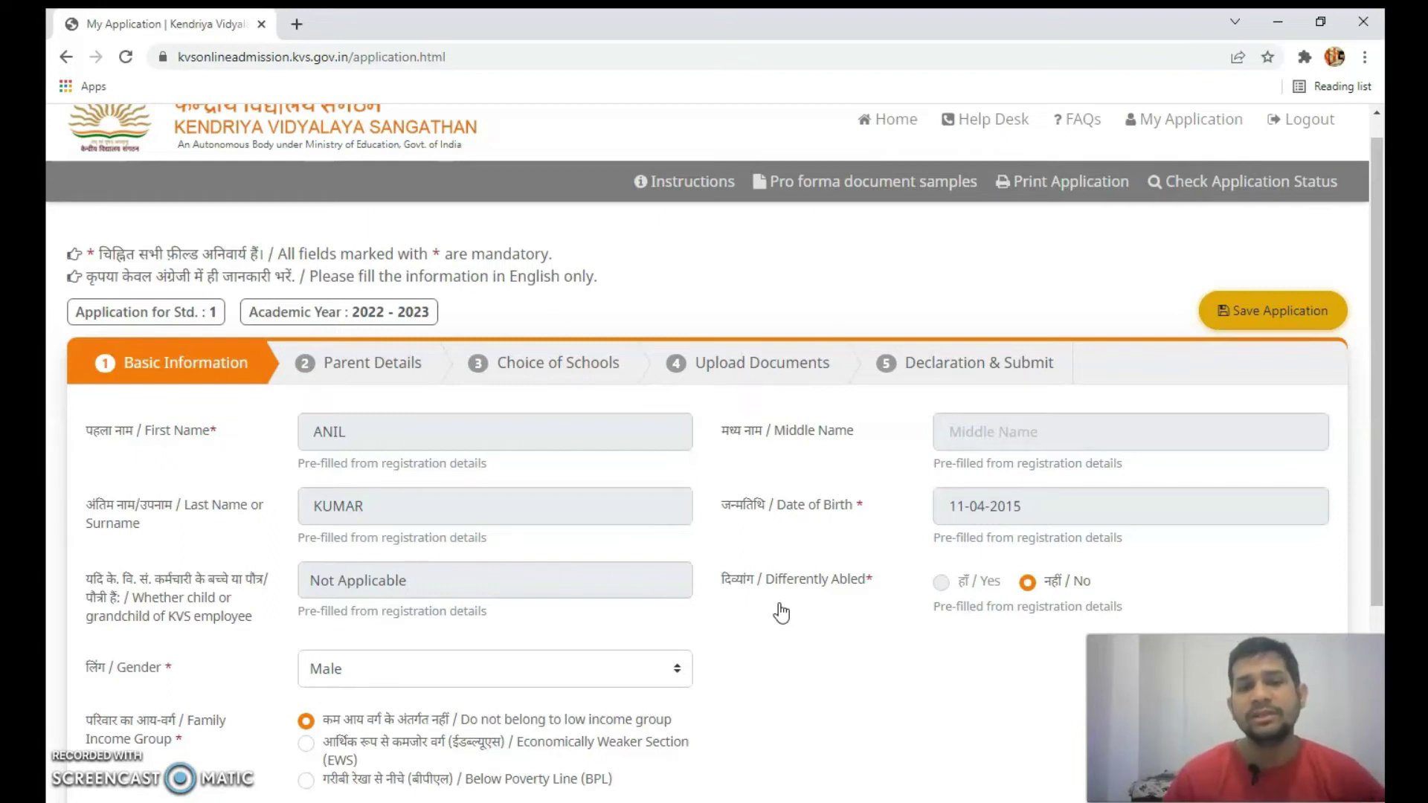
{"action": "left_click", "coordinate": [775, 605]}
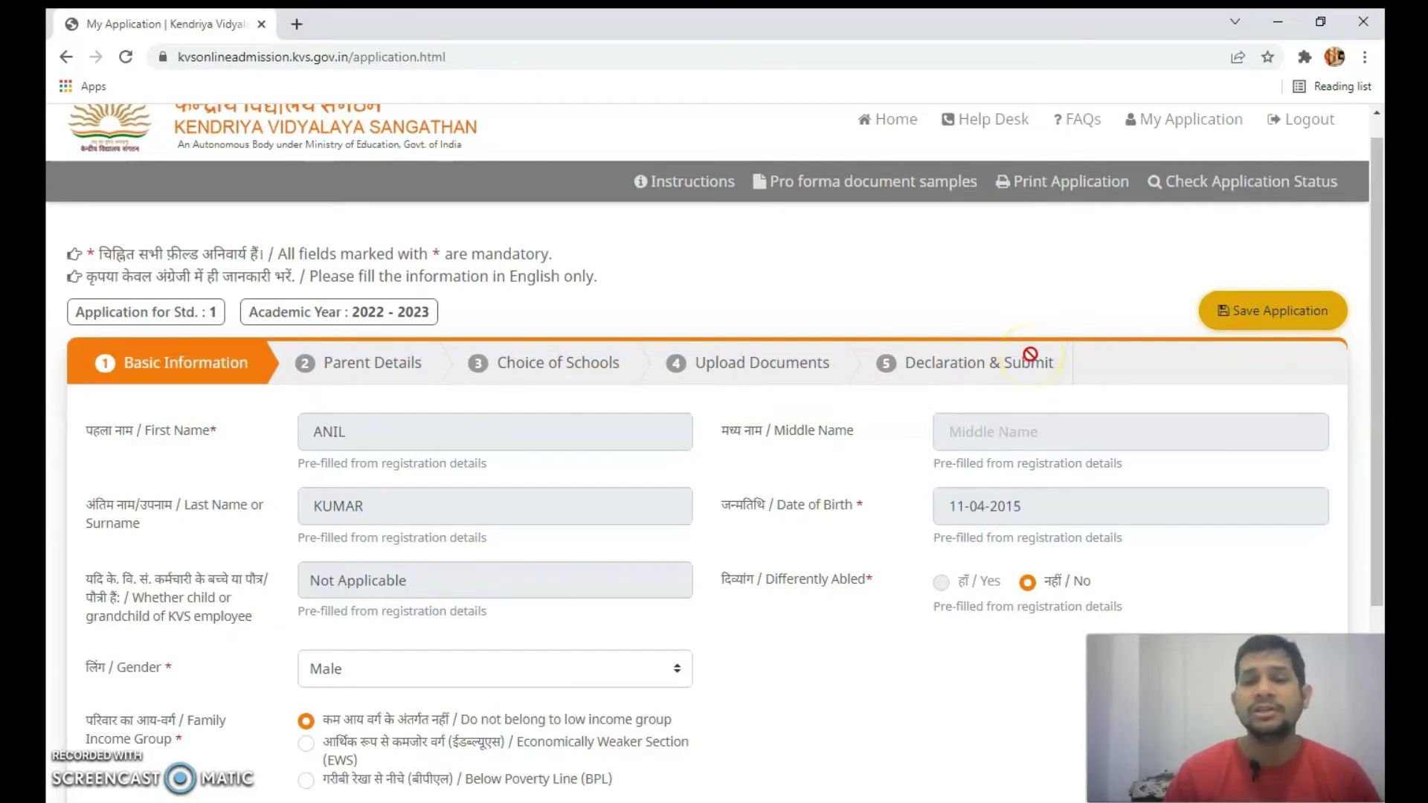
- Proceed to the Parent Details step with Next
{"action": "scroll", "coordinate": [1031, 355], "scroll_direction": "down", "scroll_amount": 4}
{"action": "scroll", "coordinate": [1031, 355], "scroll_direction": "up", "scroll_amount": 4}
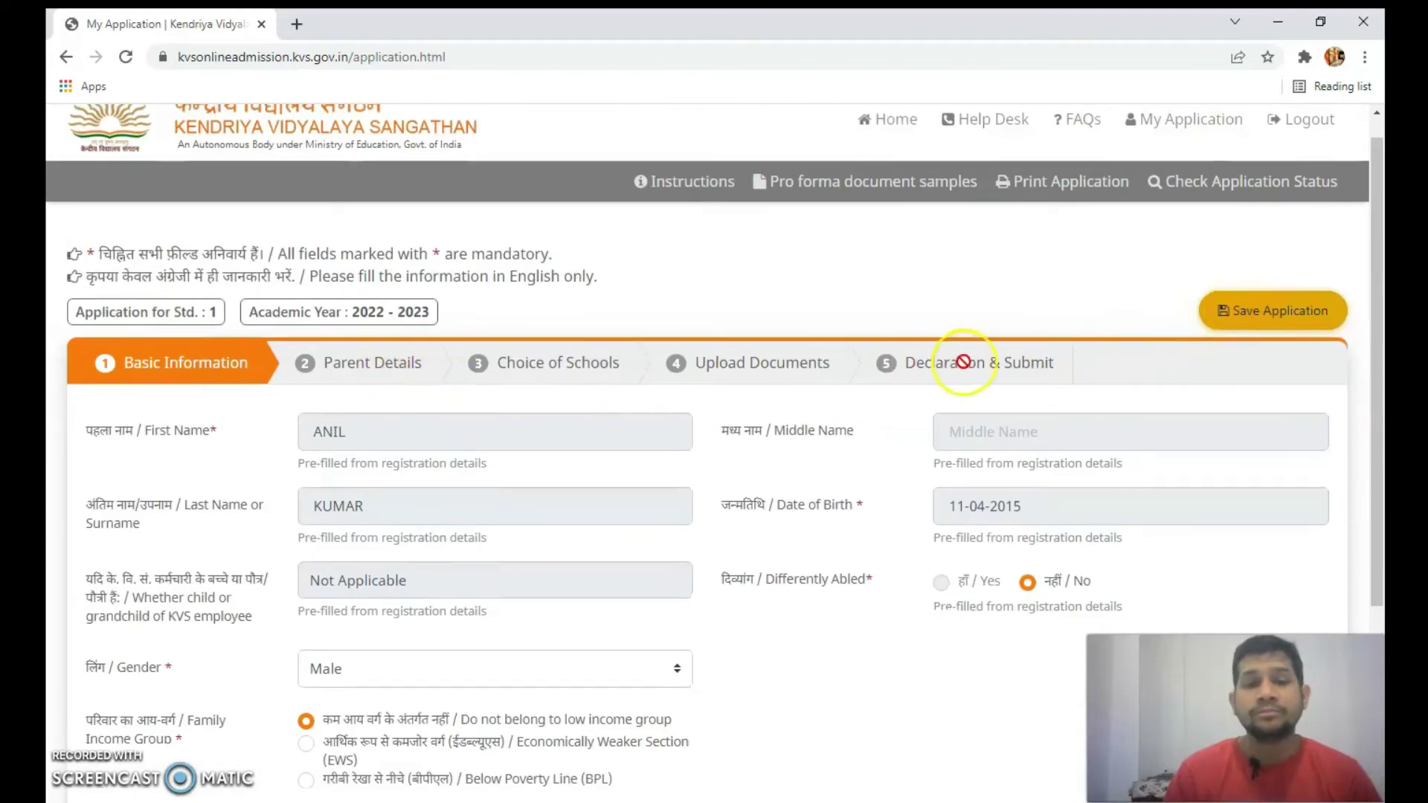
{"action": "scroll", "coordinate": [963, 362], "scroll_direction": "down", "scroll_amount": 4}
{"action": "scroll", "coordinate": [1001, 384], "scroll_direction": "up", "scroll_amount": 3}
{"action": "scroll", "coordinate": [1001, 383], "scroll_direction": "down", "scroll_amount": 4}
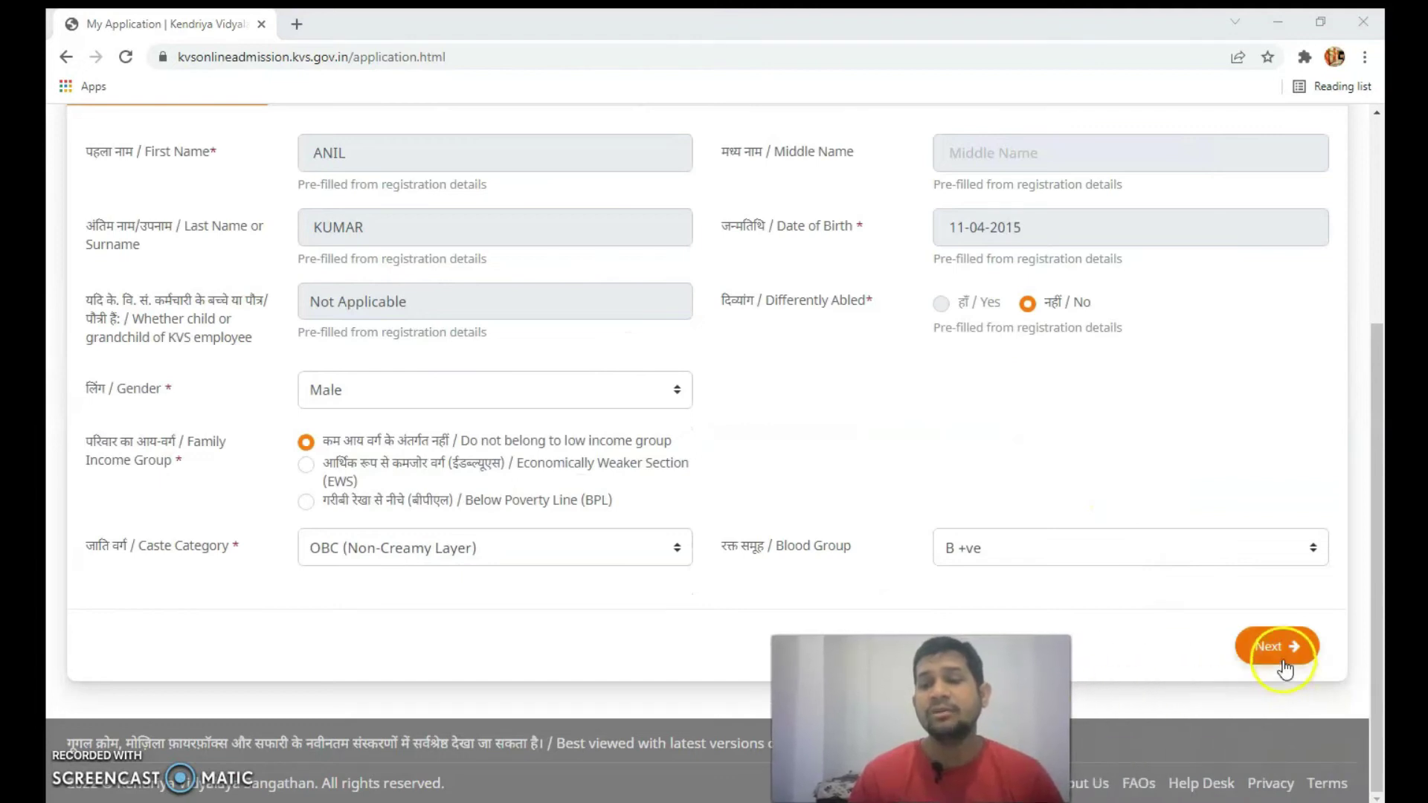
{"action": "left_click", "coordinate": [1277, 647]}
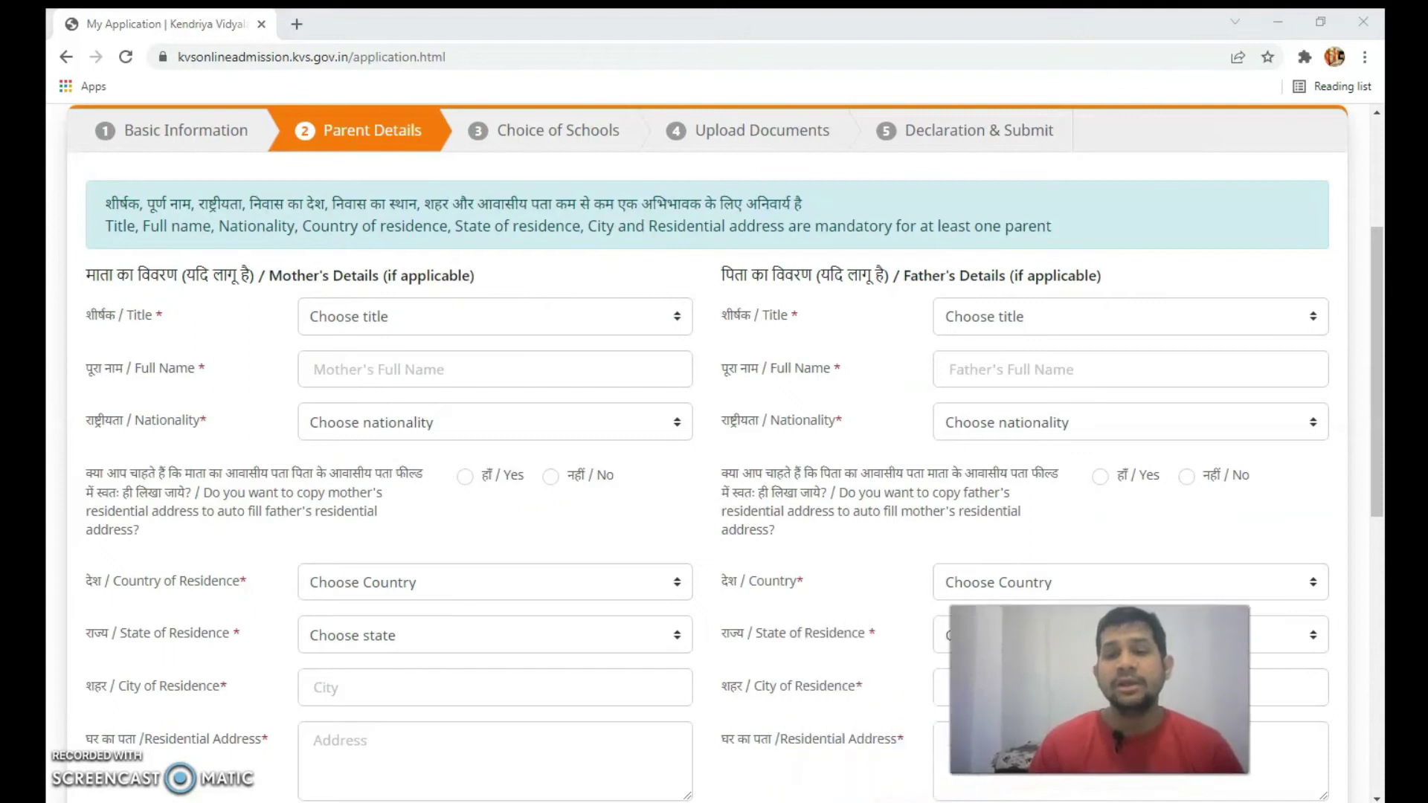
- Give the mother title Ms., her full name and Indian nationality
{"action": "scroll", "coordinate": [637, 547], "scroll_direction": "up", "scroll_amount": 3}
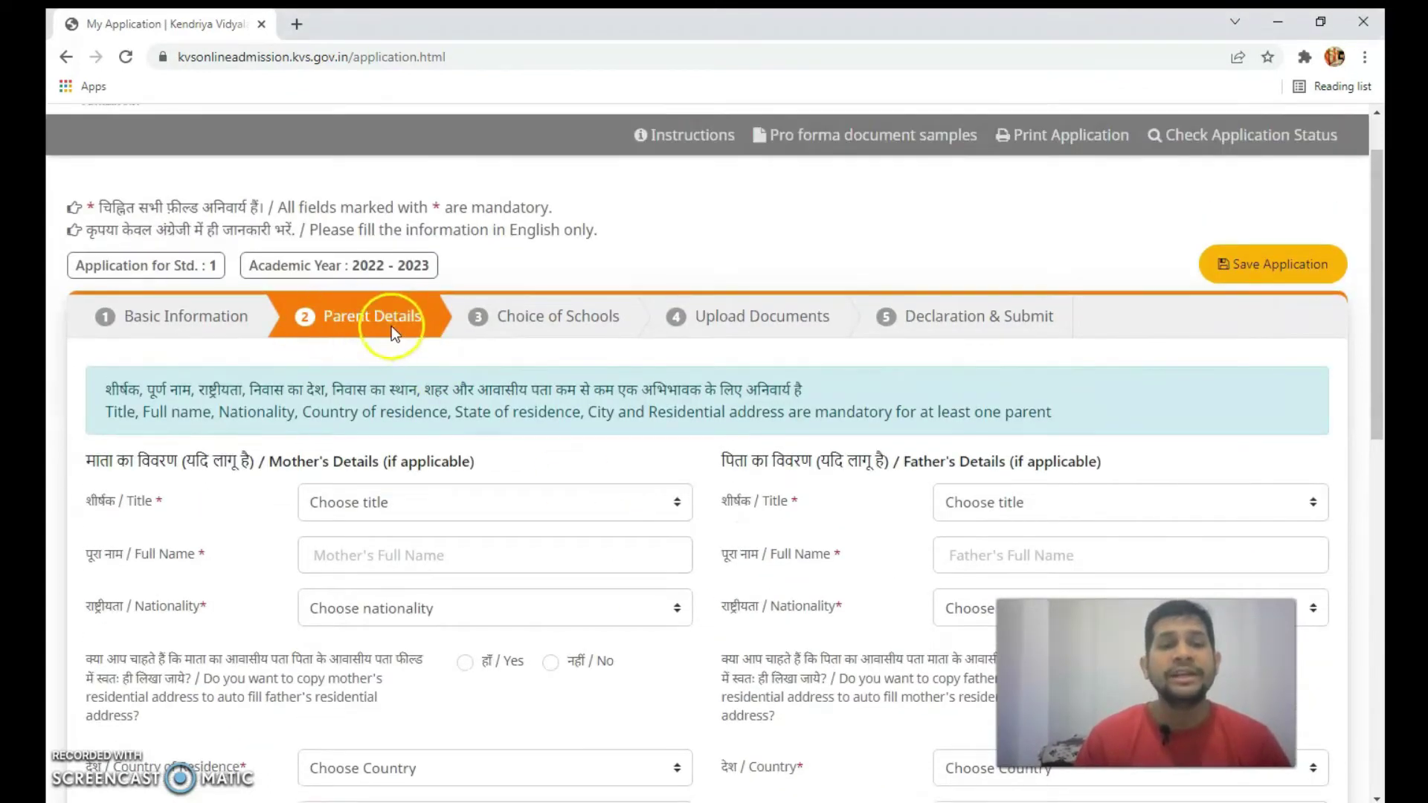
{"action": "scroll", "coordinate": [402, 327], "scroll_direction": "down", "scroll_amount": 1}
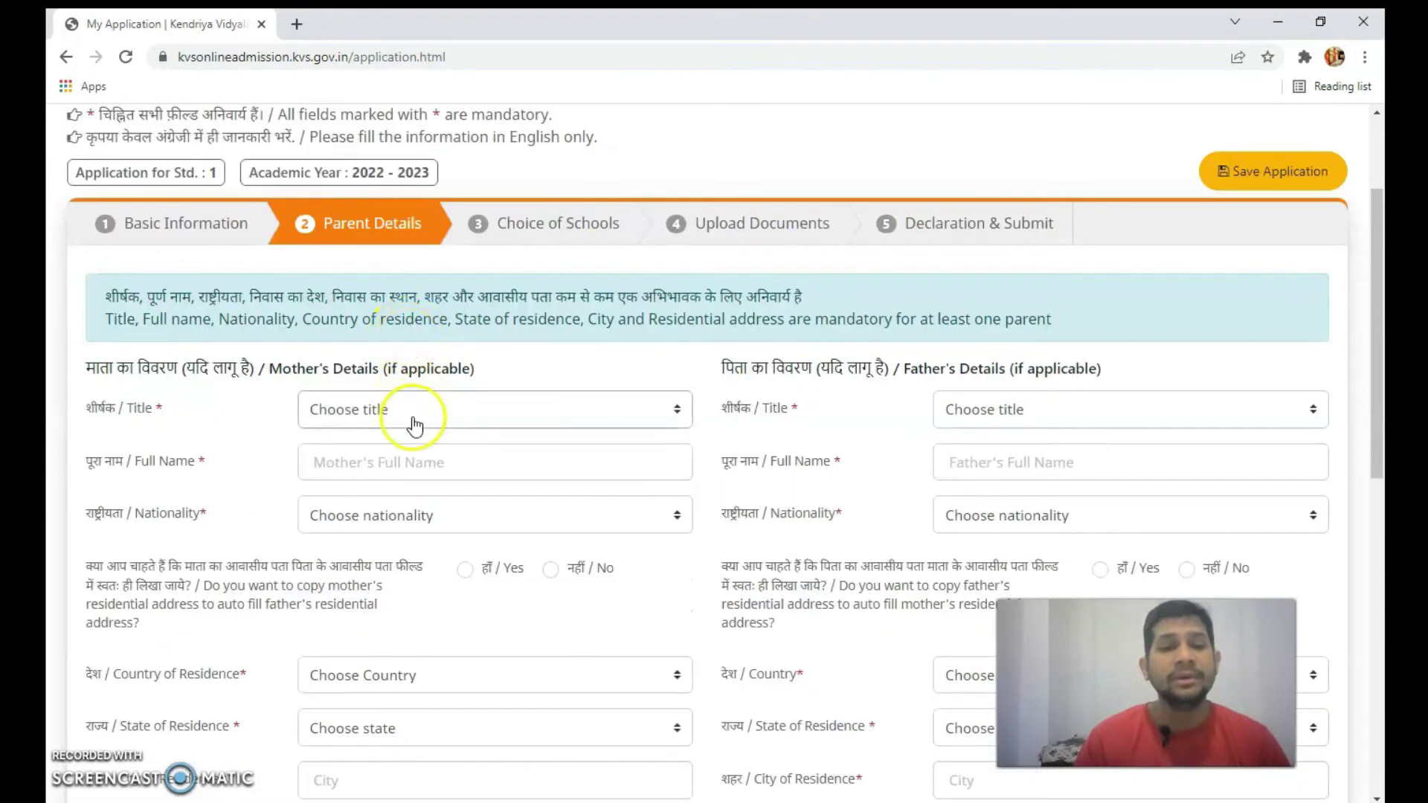
{"action": "scroll", "coordinate": [420, 415], "scroll_direction": "down", "scroll_amount": 1}
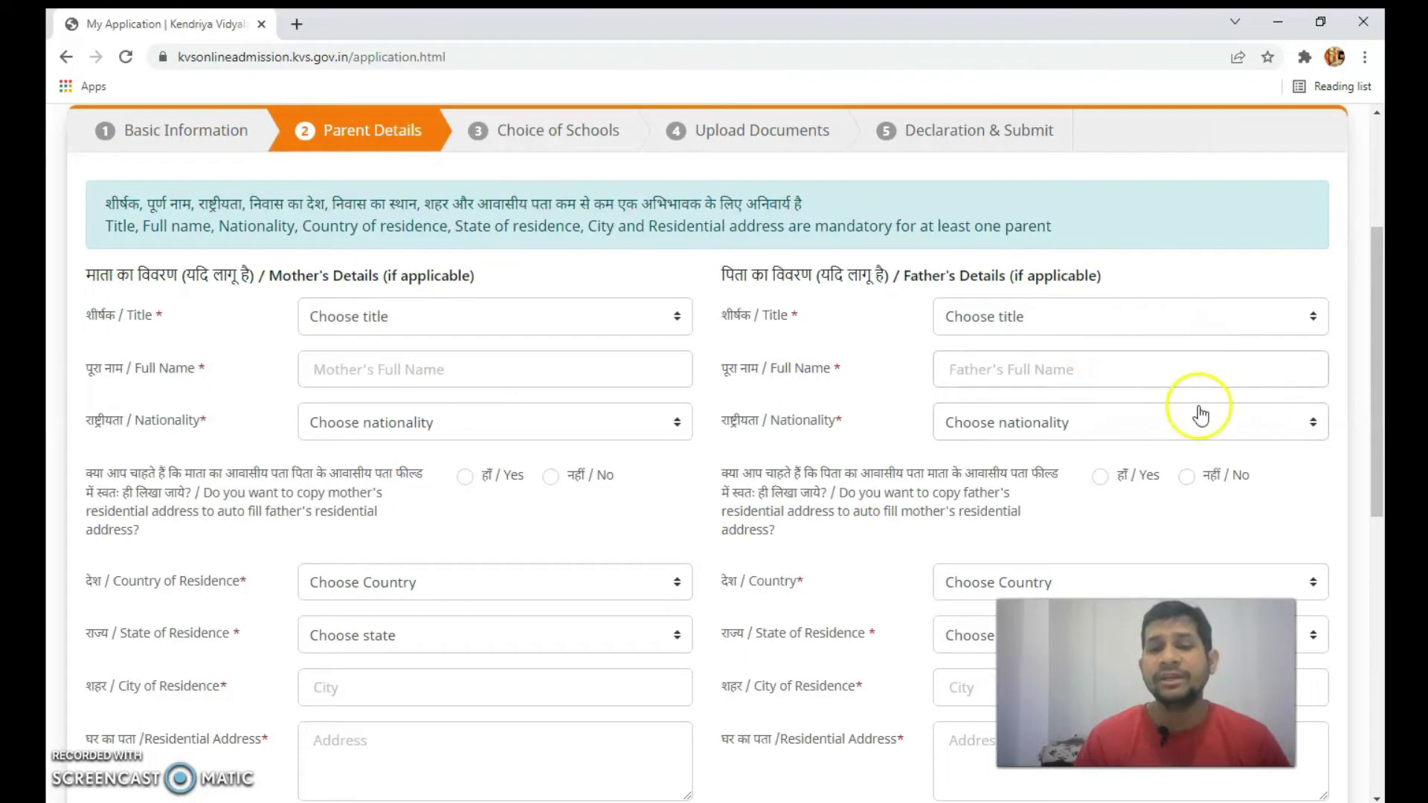
{"action": "left_click", "coordinate": [502, 319]}
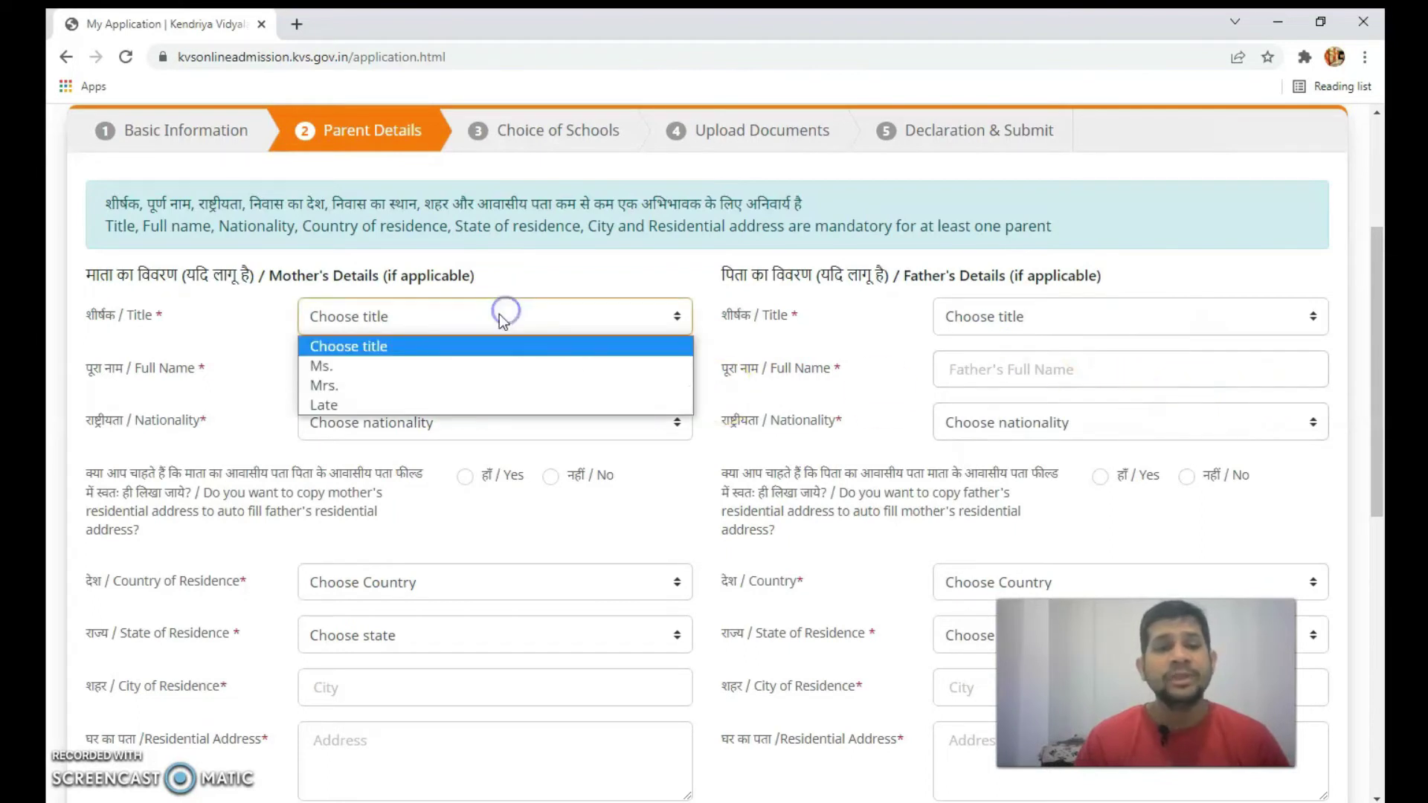
{"action": "left_click", "coordinate": [440, 365]}
{"action": "left_click", "coordinate": [443, 377]}
{"action": "type", "text": "AS"}
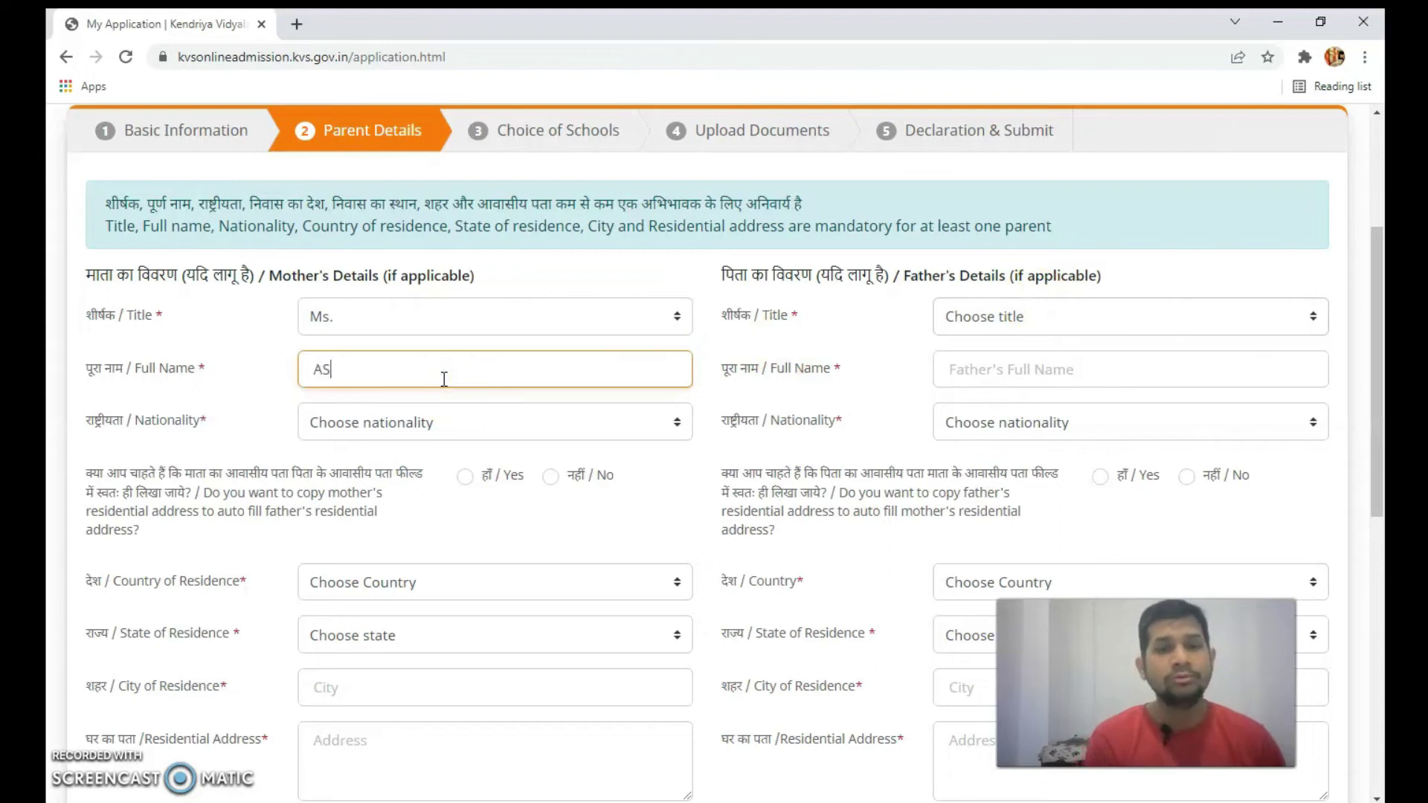
{"action": "left_click", "coordinate": [449, 414]}
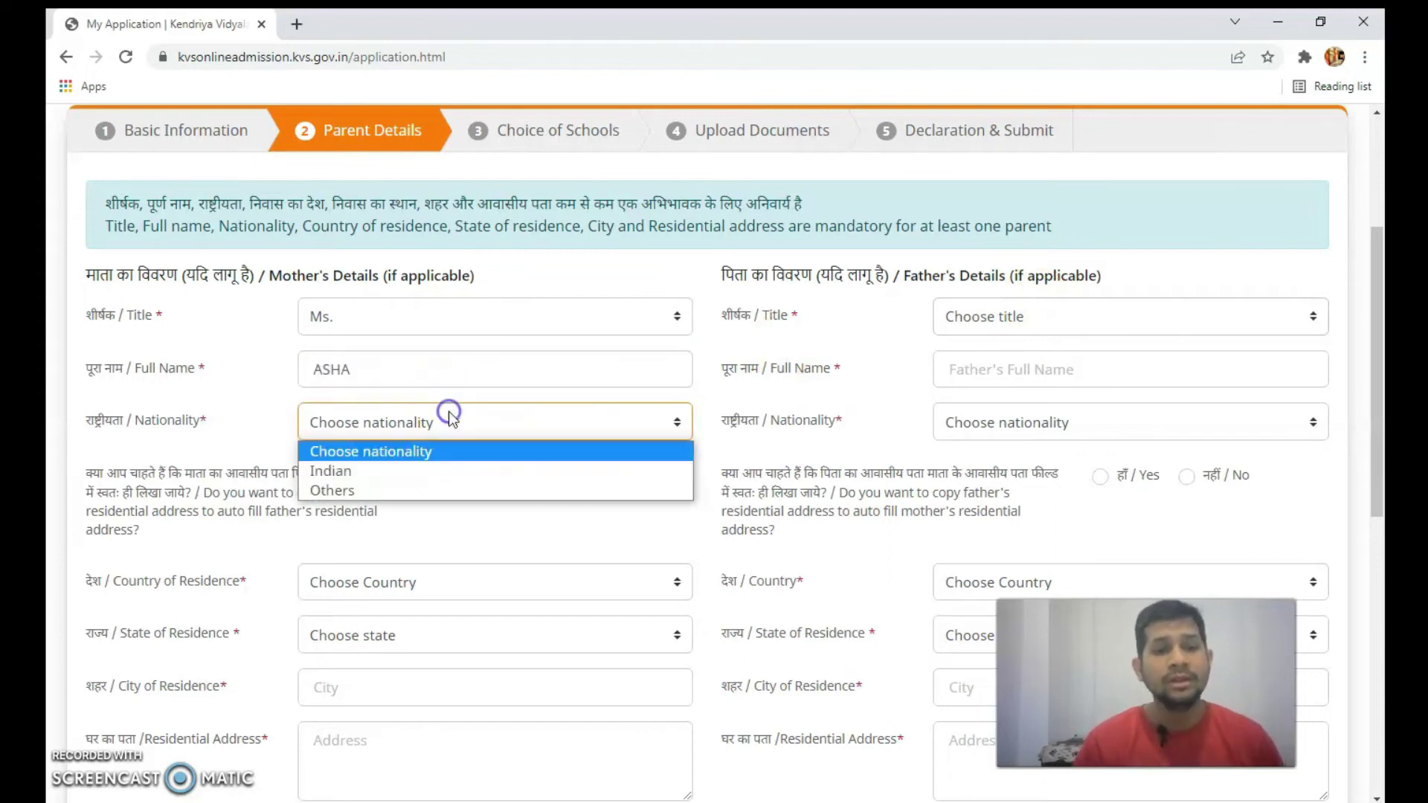
{"action": "left_click", "coordinate": [432, 468]}
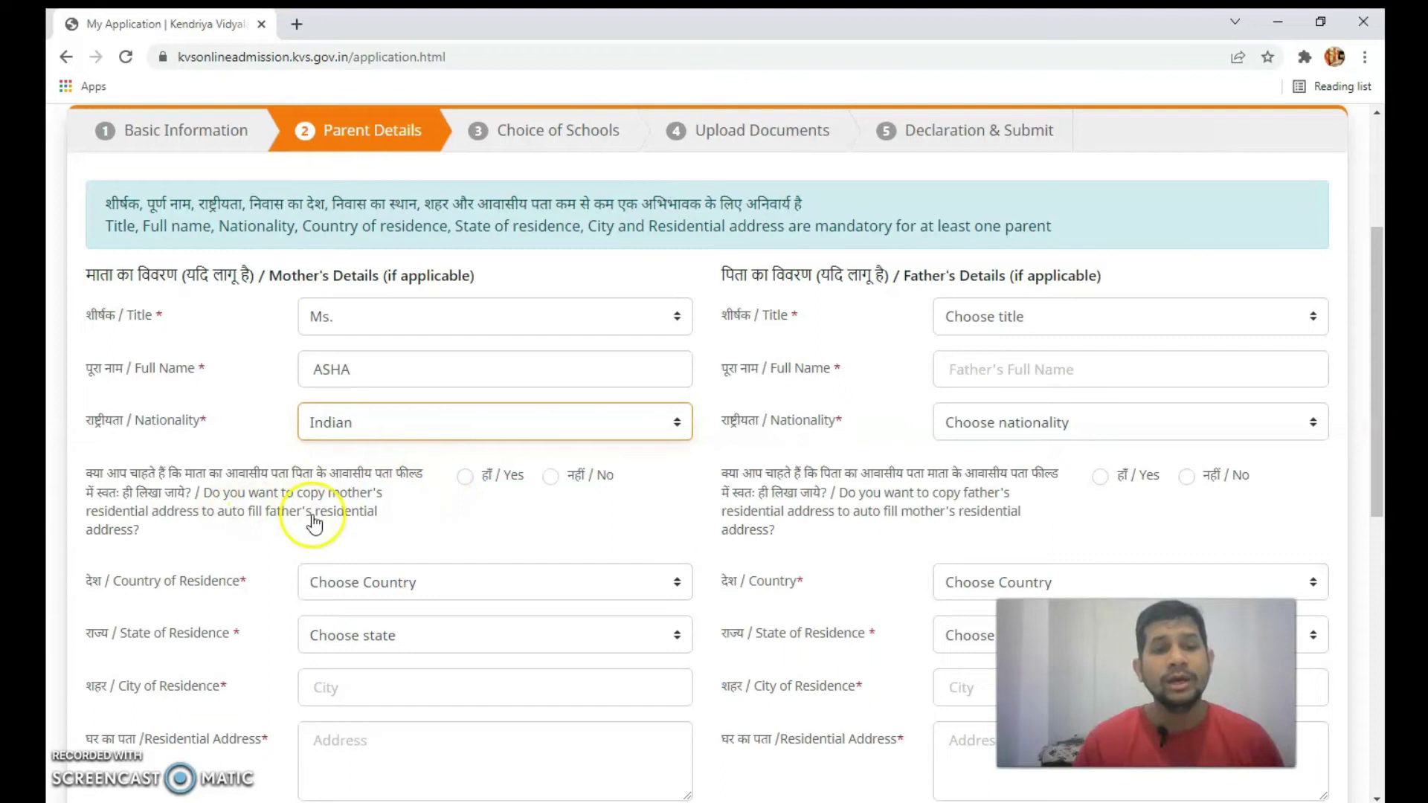
- Give the father title Mr., his full name and Indian nationality
{"action": "left_click", "coordinate": [1076, 320]}
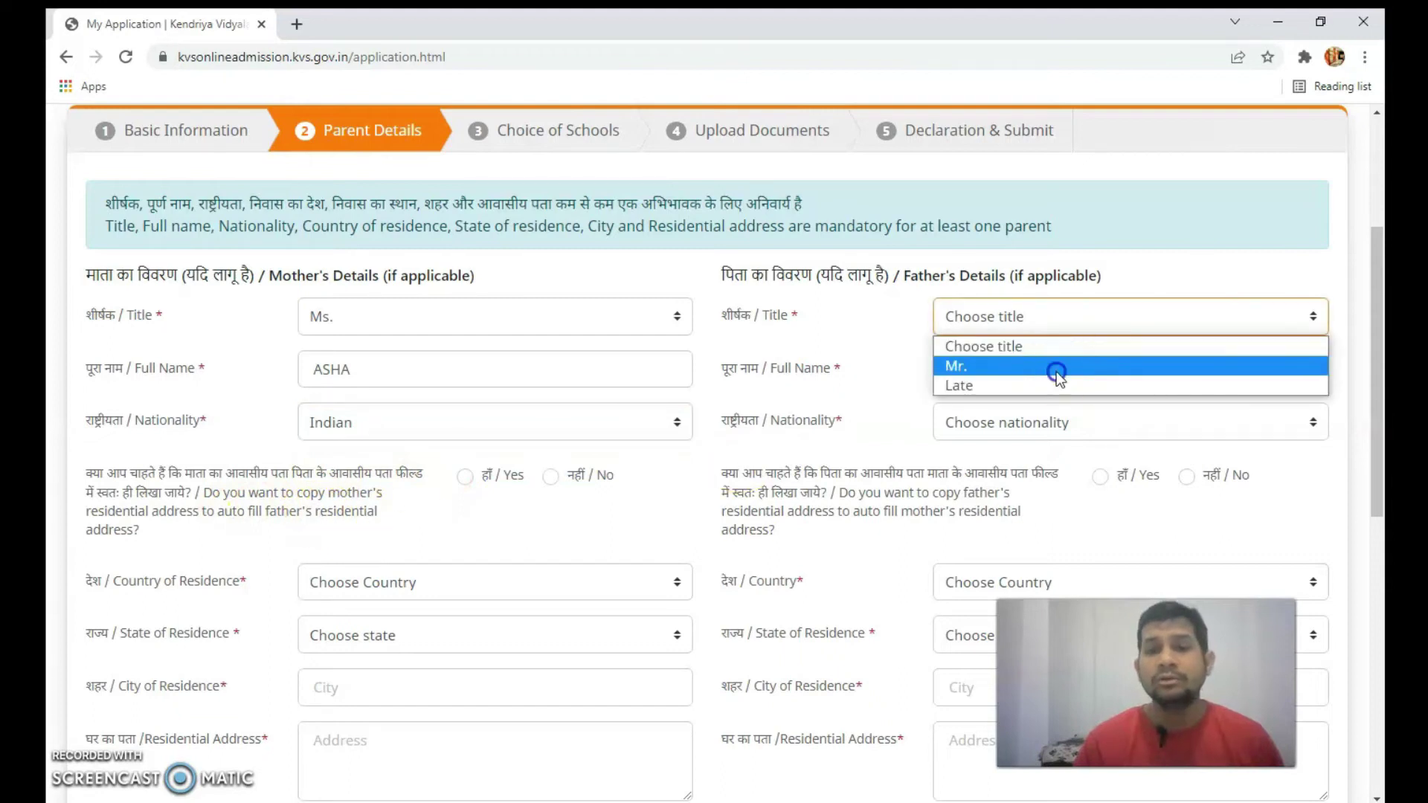
{"action": "left_click", "coordinate": [1054, 368]}
{"action": "left_click", "coordinate": [1052, 377]}
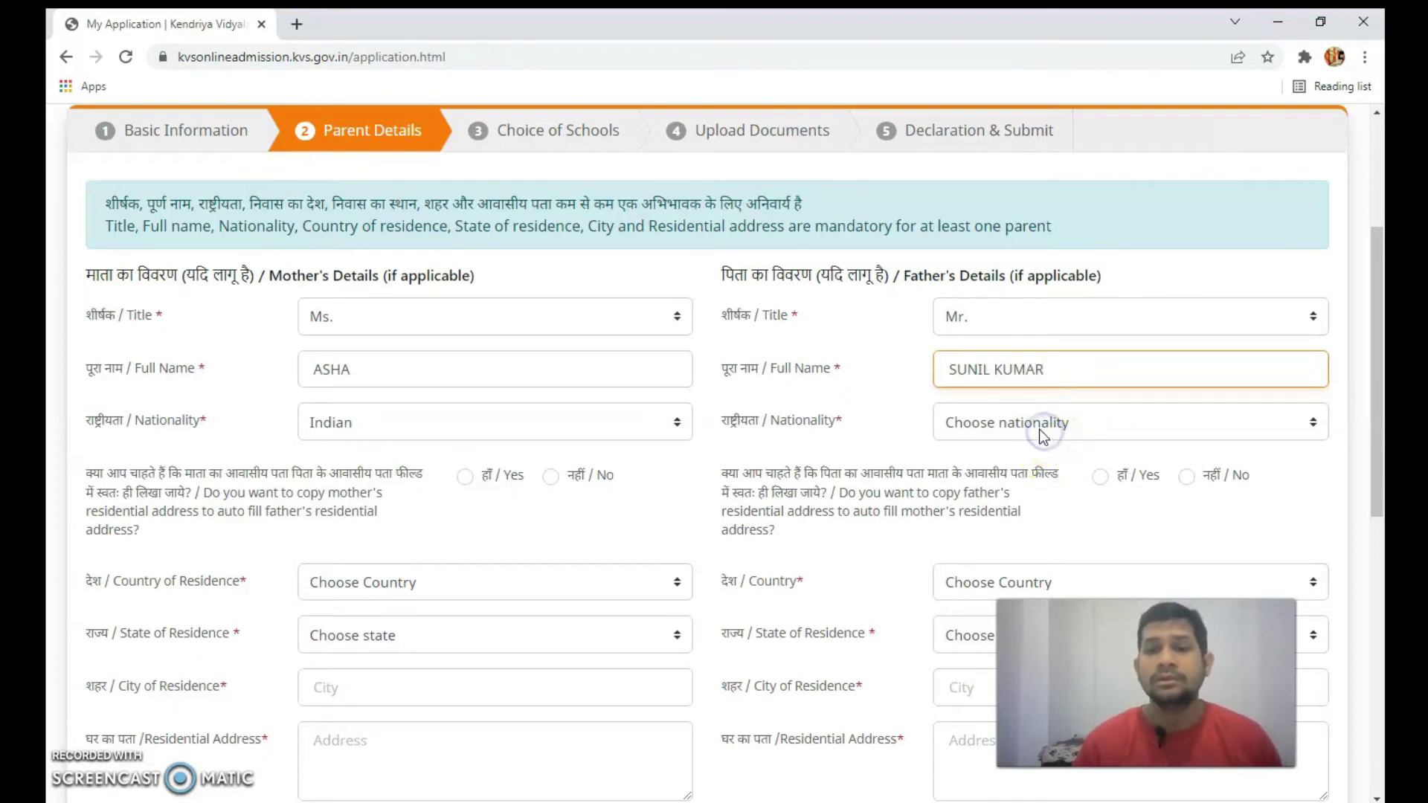
{"action": "left_click", "coordinate": [996, 430]}
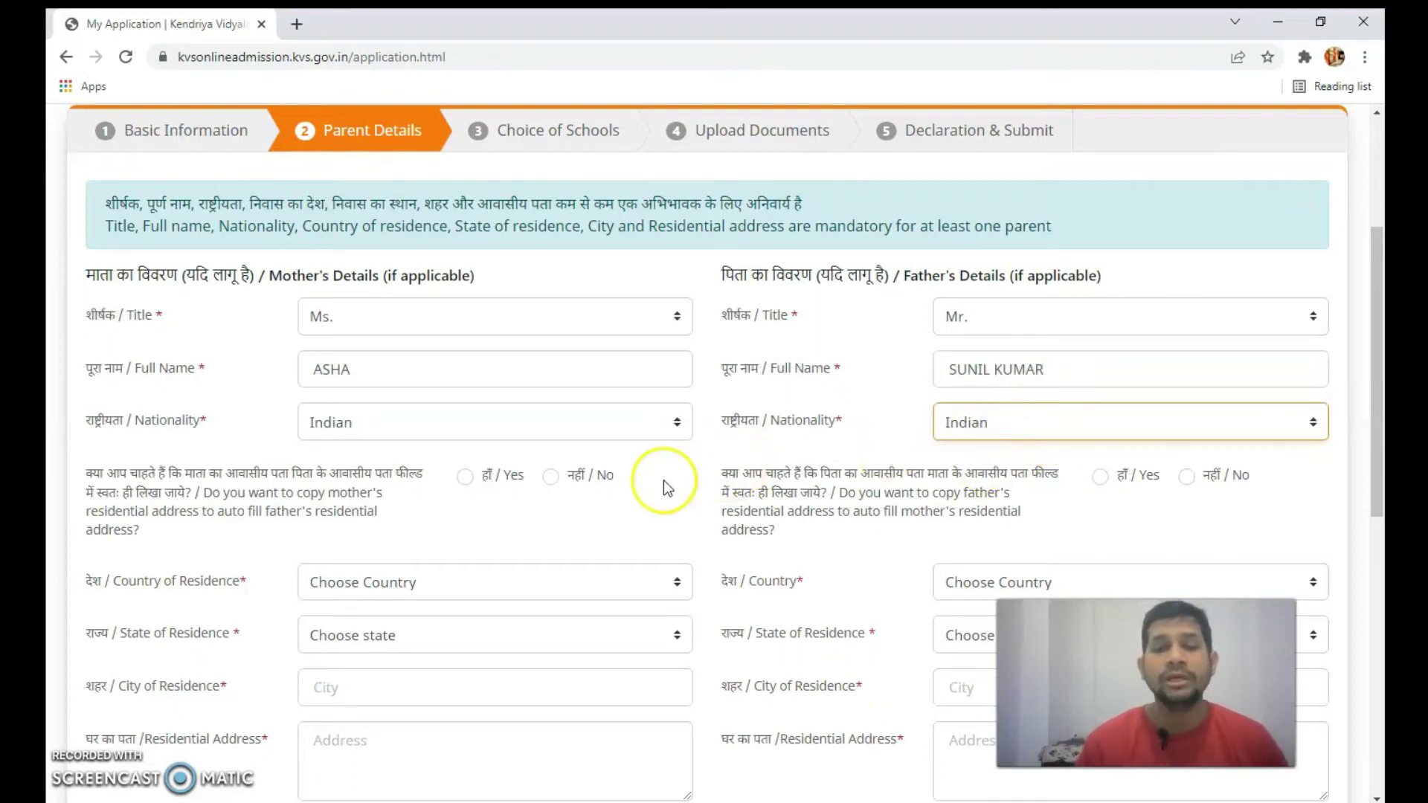
{"action": "scroll", "coordinate": [672, 493], "scroll_direction": "down", "scroll_amount": 1}
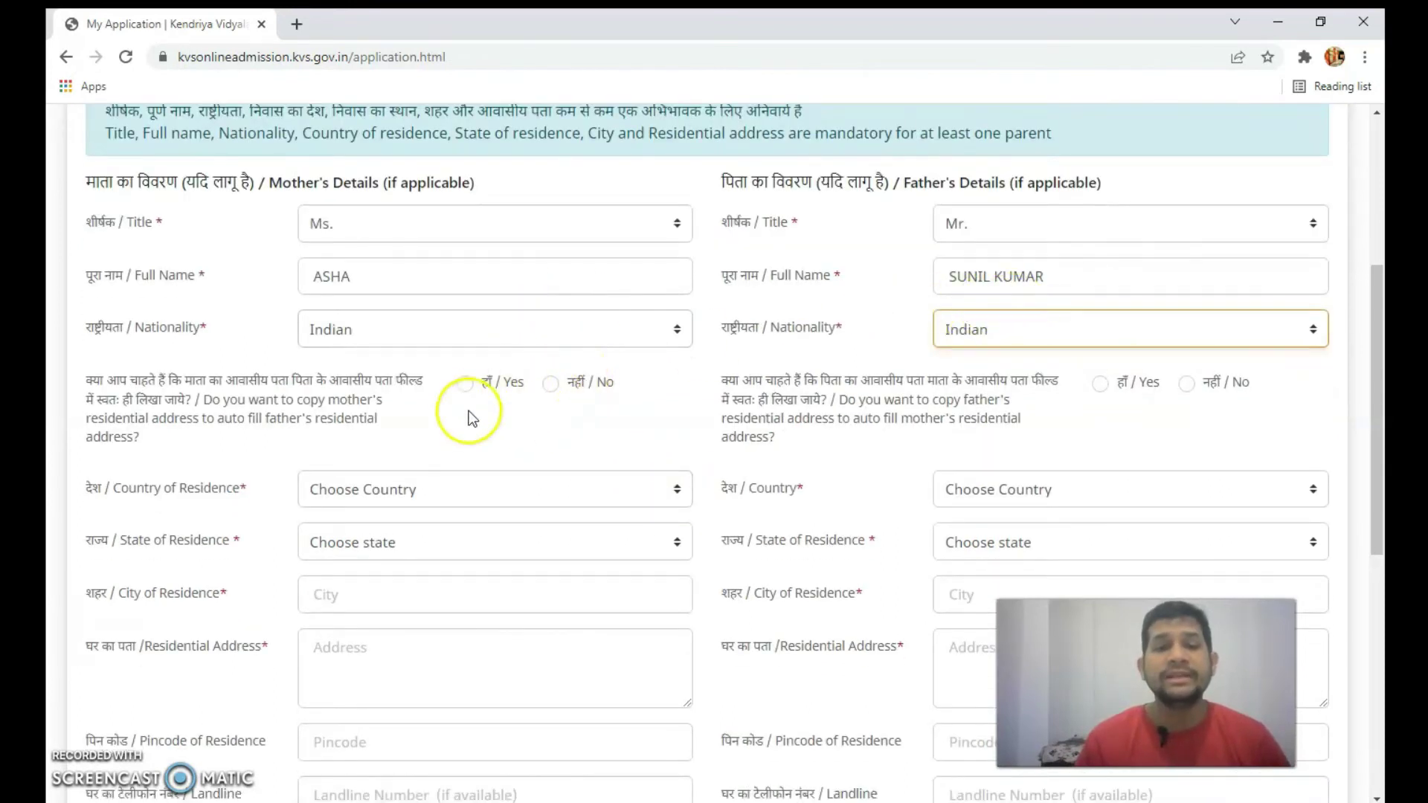
- Copy the mother's address to the father and set her country to India and state to Delhi
{"action": "left_click", "coordinate": [466, 384]}
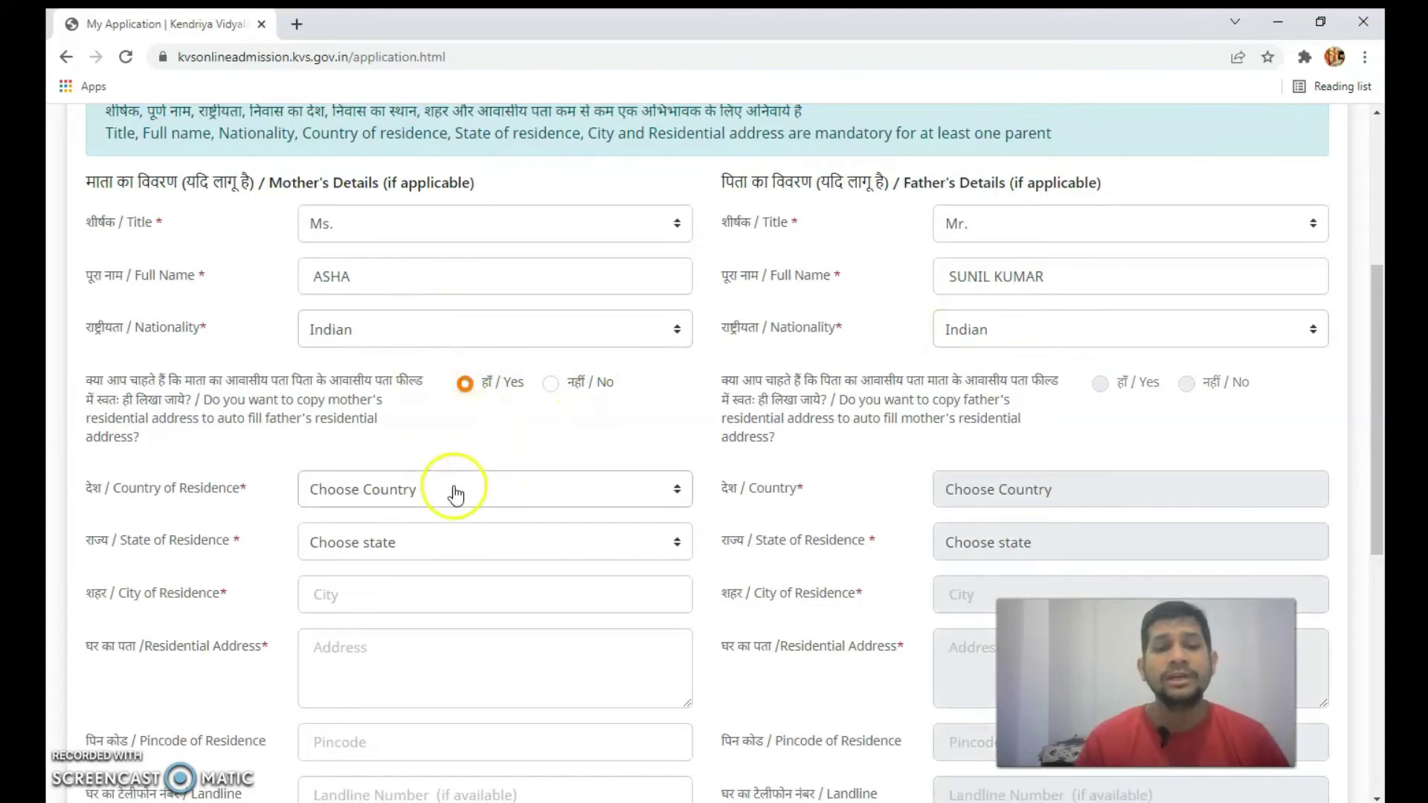
{"action": "scroll", "coordinate": [453, 488], "scroll_direction": "down", "scroll_amount": 1}
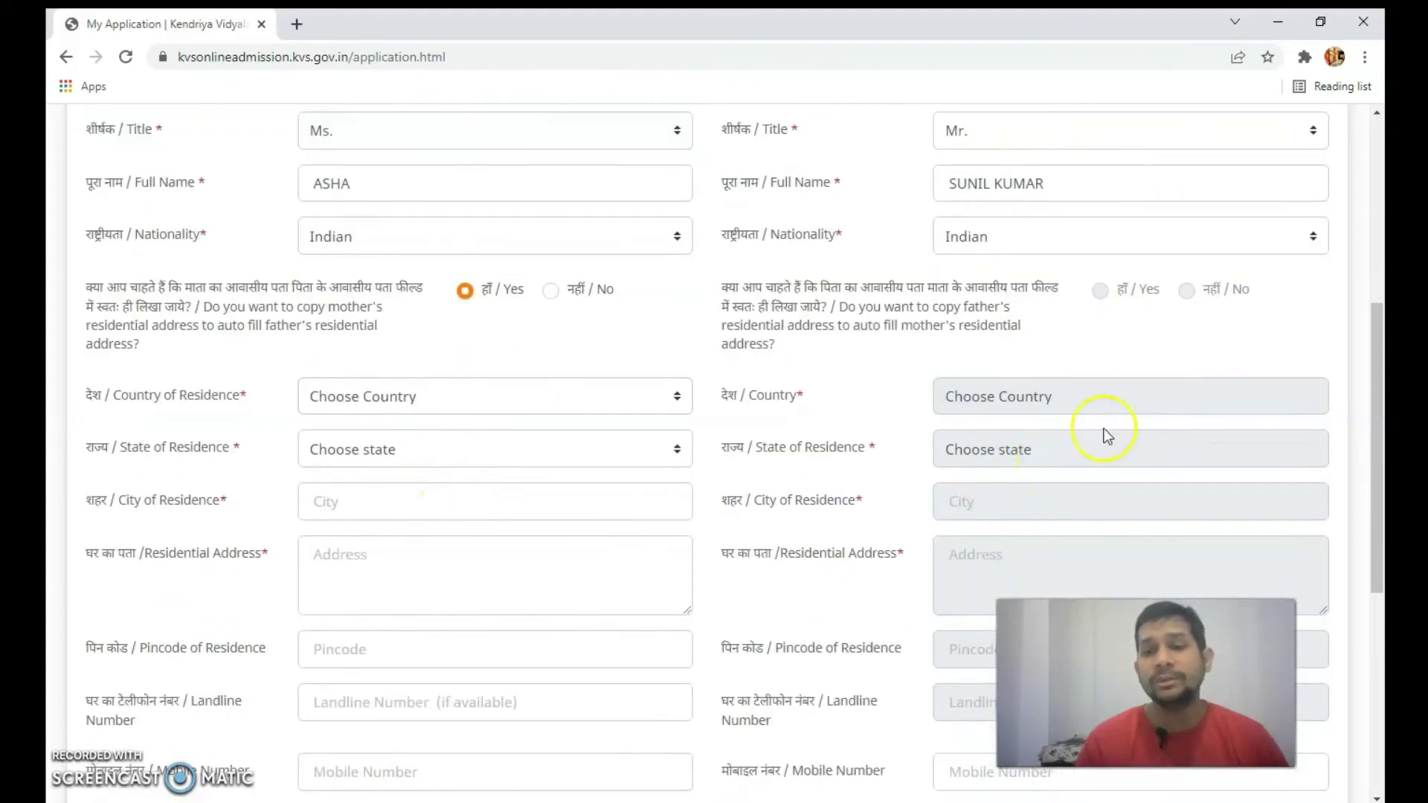
{"action": "left_click", "coordinate": [419, 411]}
{"action": "left_click", "coordinate": [412, 449]}
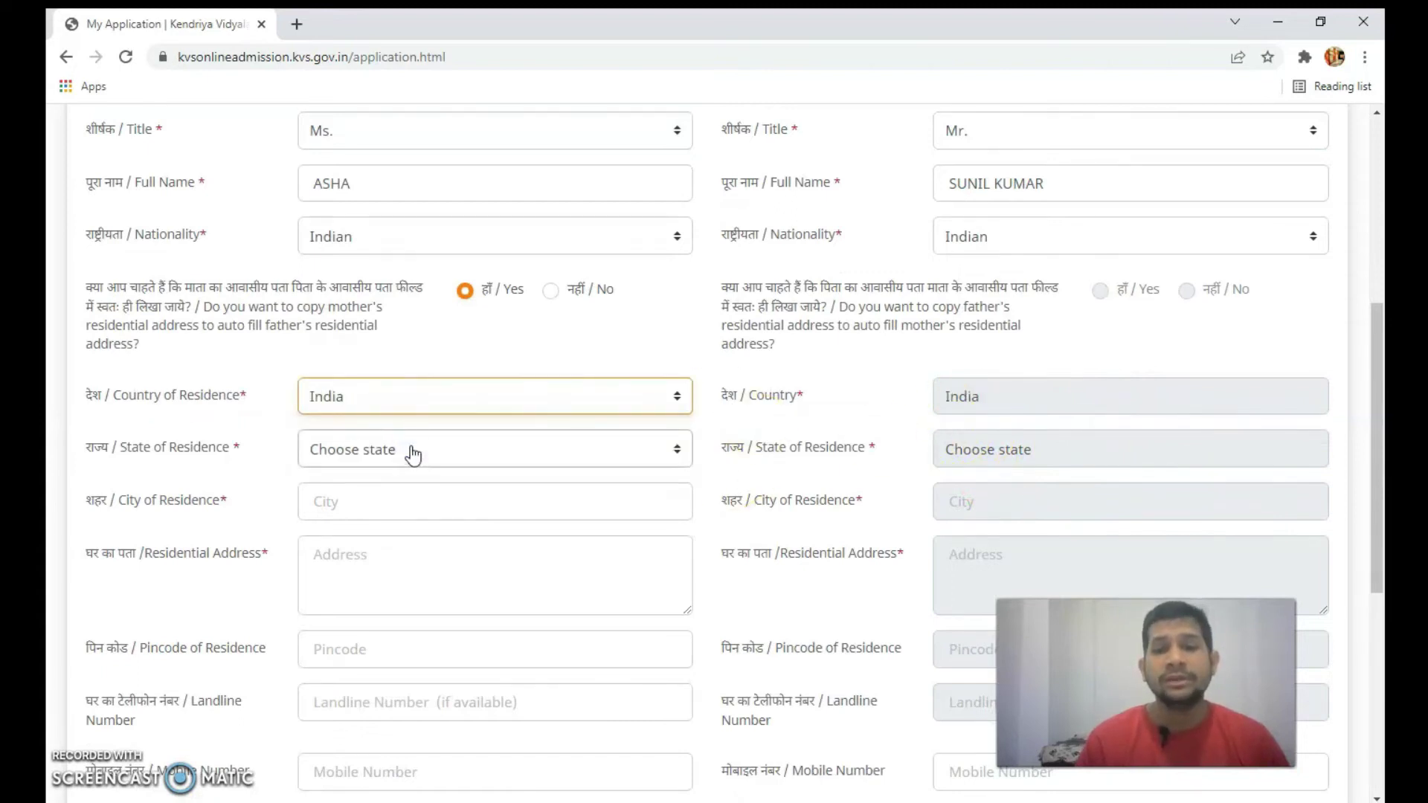
{"action": "left_click", "coordinate": [397, 449]}
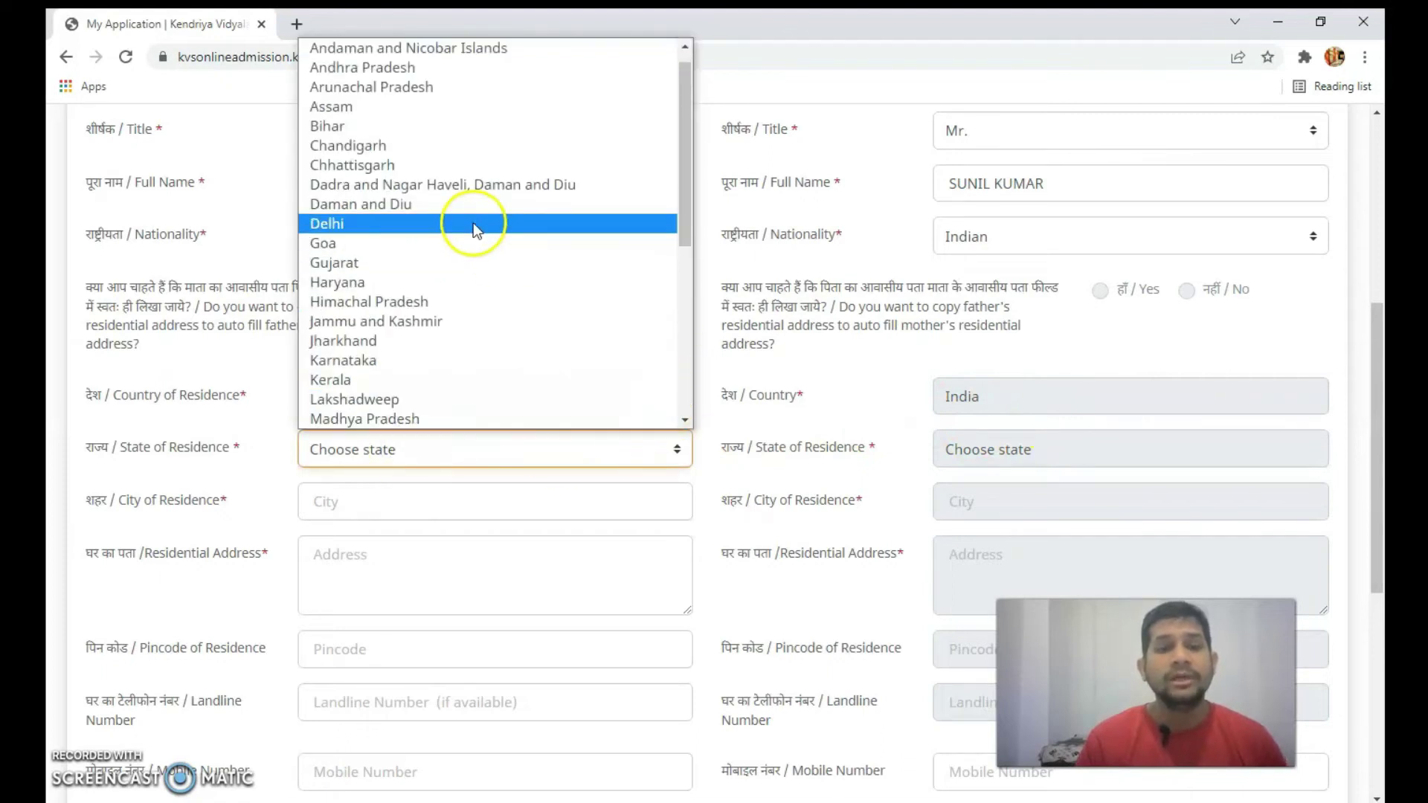
{"action": "left_click", "coordinate": [473, 222]}
- Enter city NEW DELHI, the residential address and pincode, then move through the contact fields
{"action": "left_click", "coordinate": [597, 501]}
{"action": "type", "text": "NEW D"}
{"action": "left_click", "coordinate": [553, 574]}
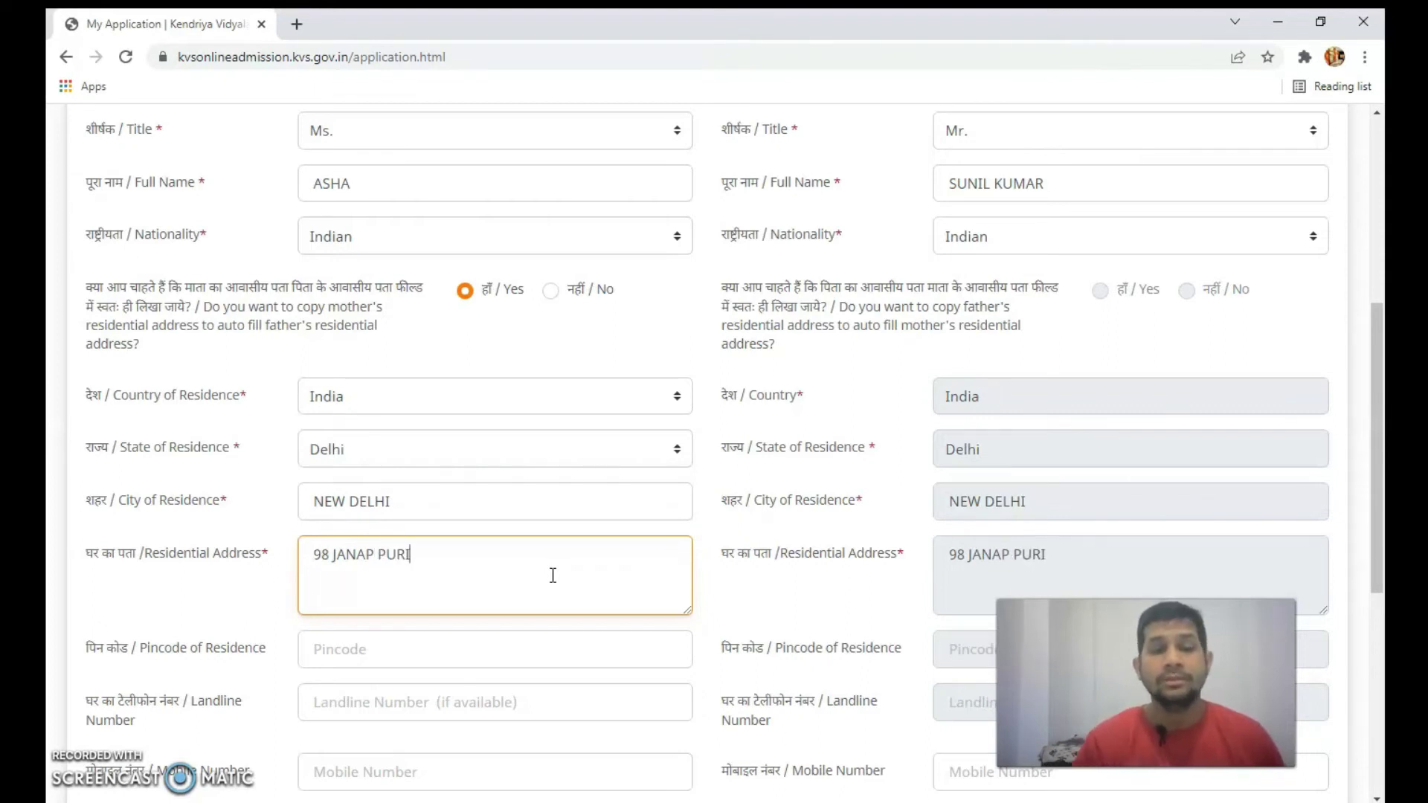
{"action": "scroll", "coordinate": [552, 577], "scroll_direction": "down", "scroll_amount": 3}
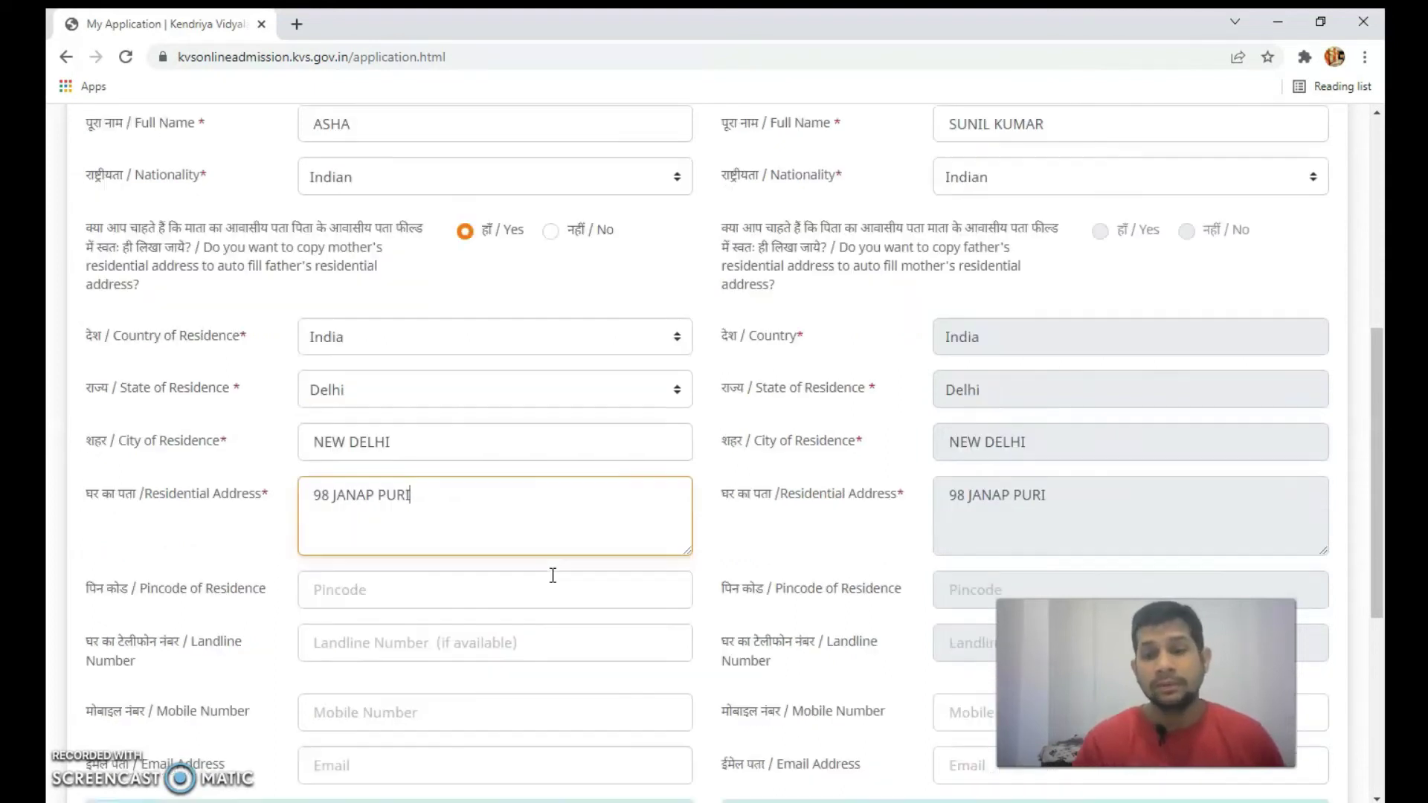
{"action": "left_click", "coordinate": [466, 462]}
{"action": "type", "text": "110001"}
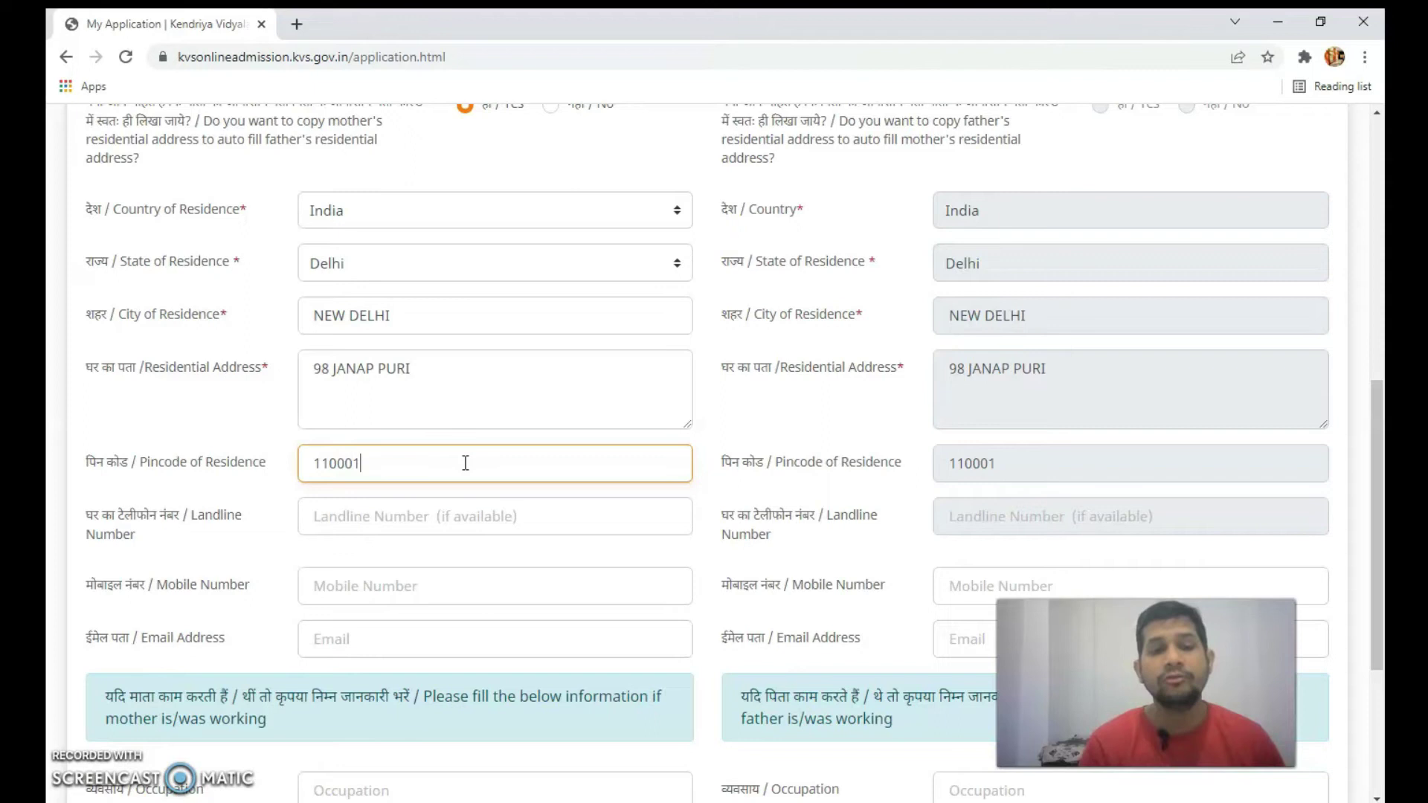
{"action": "left_click", "coordinate": [457, 512]}
{"action": "left_click", "coordinate": [376, 531]}
{"action": "left_click", "coordinate": [438, 595]}
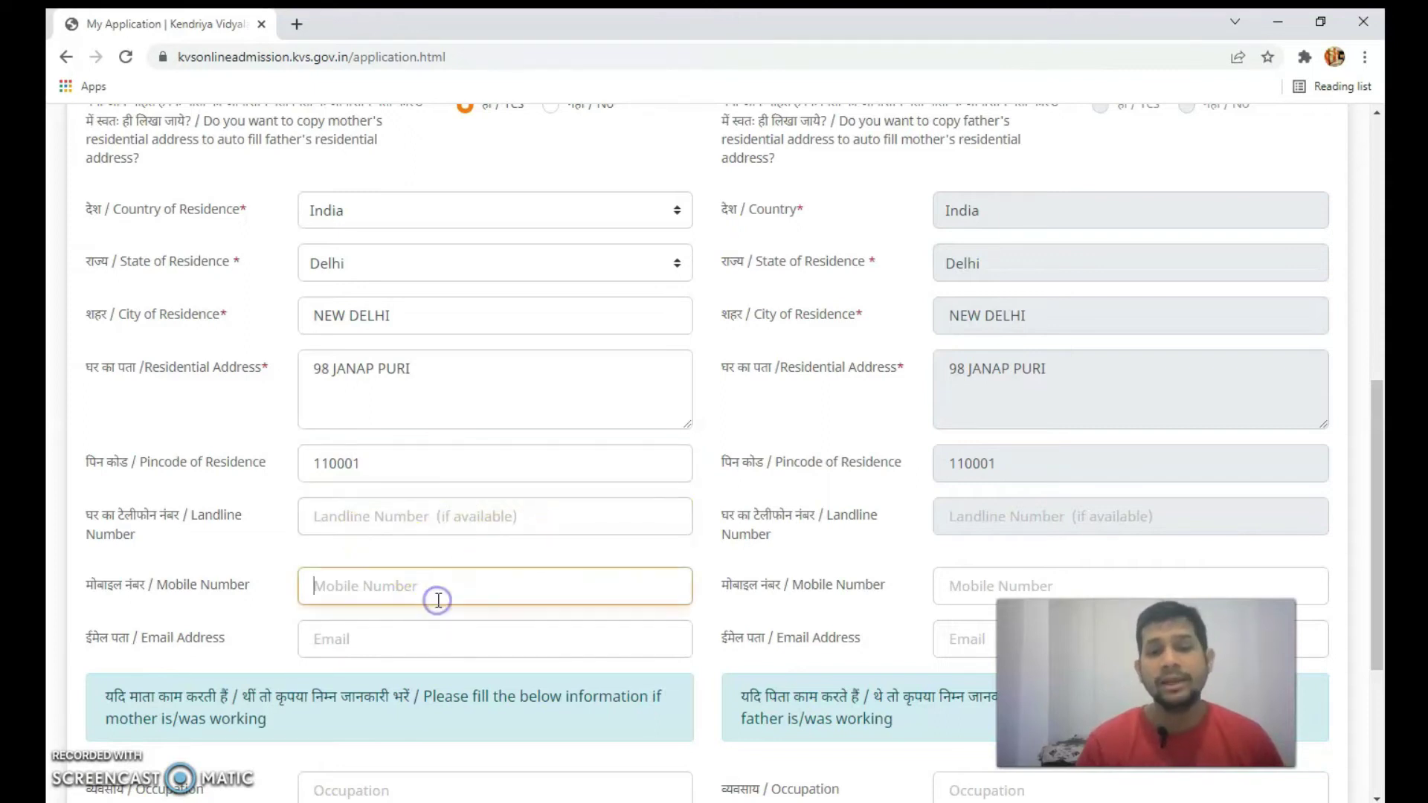
{"action": "left_click", "coordinate": [443, 631]}
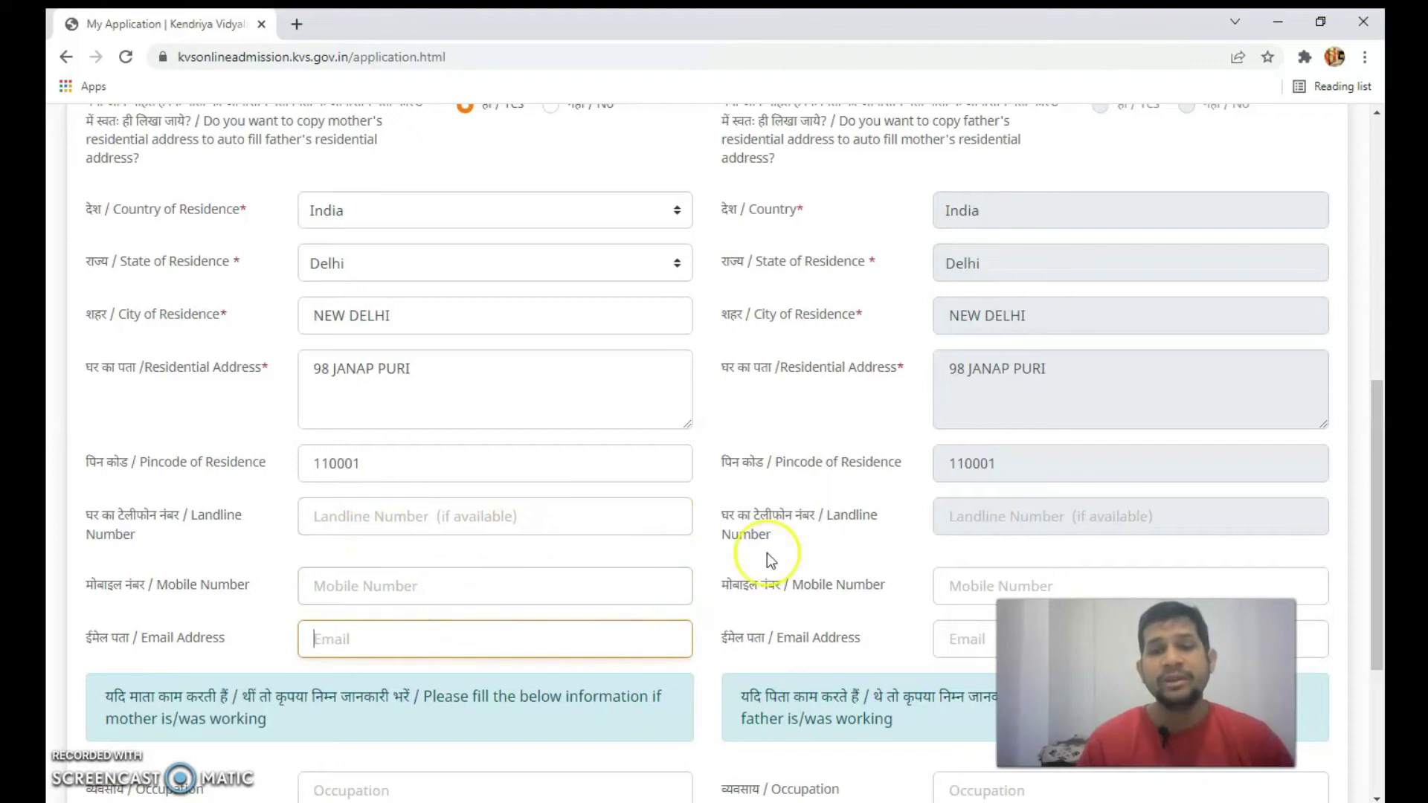
{"action": "scroll", "coordinate": [766, 552], "scroll_direction": "down", "scroll_amount": 4}
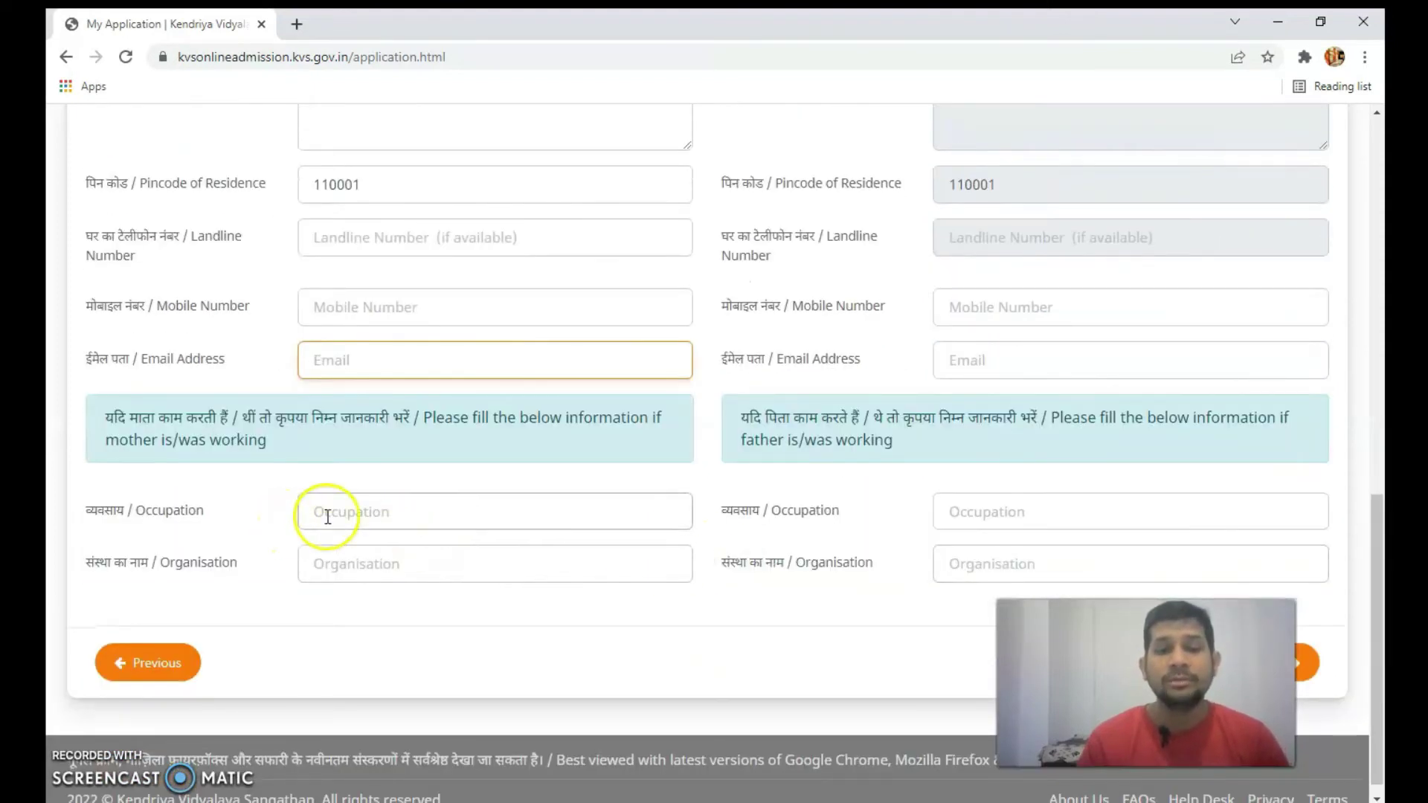
- Enter HOUSE WIFE as the mother's occupation
{"action": "left_click", "coordinate": [459, 509]}
{"action": "type", "text": "HOUSE WIFE"}
{"action": "left_click", "coordinate": [439, 569]}
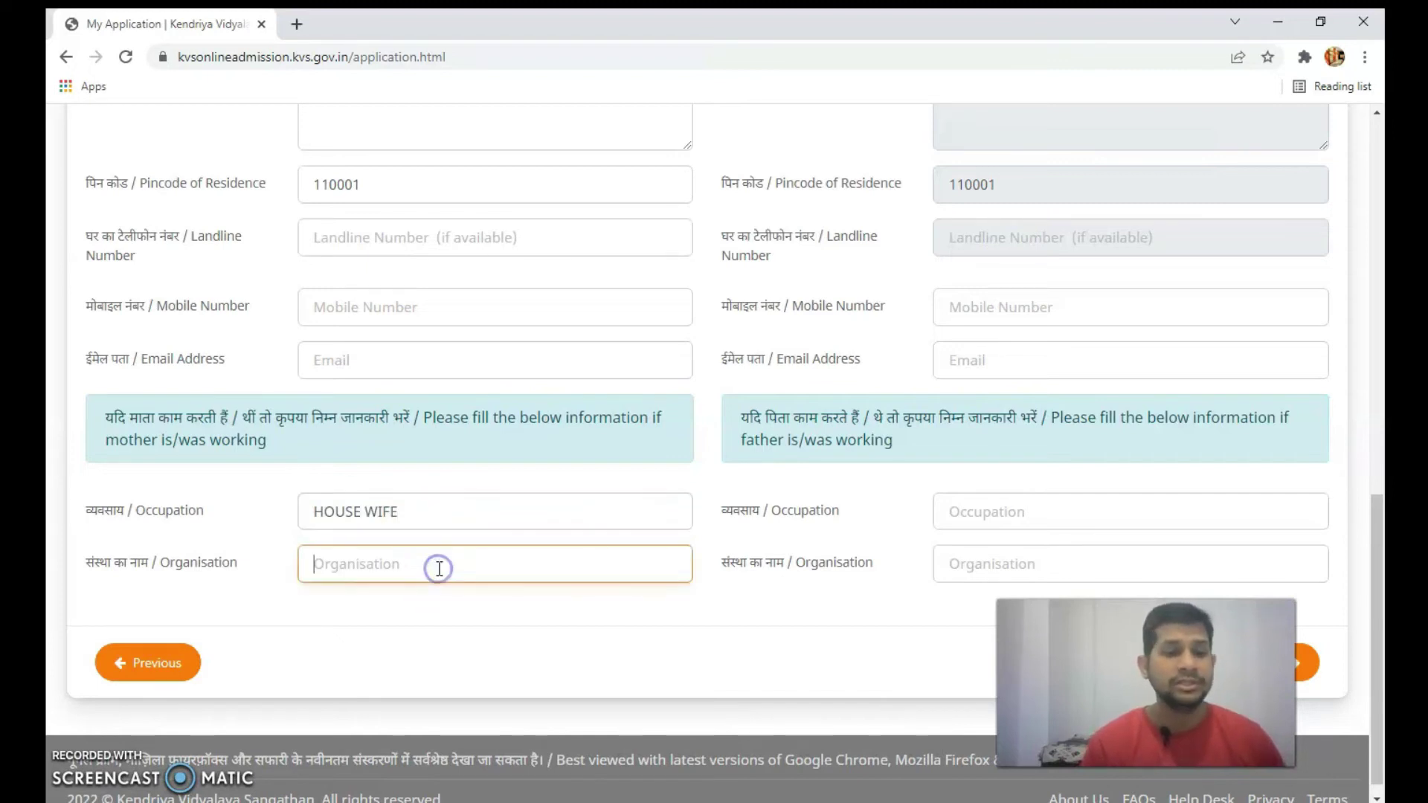
- Set the father's occupation to BUSINESS and his organisation to PRIVATE JOB
{"action": "left_click", "coordinate": [972, 513]}
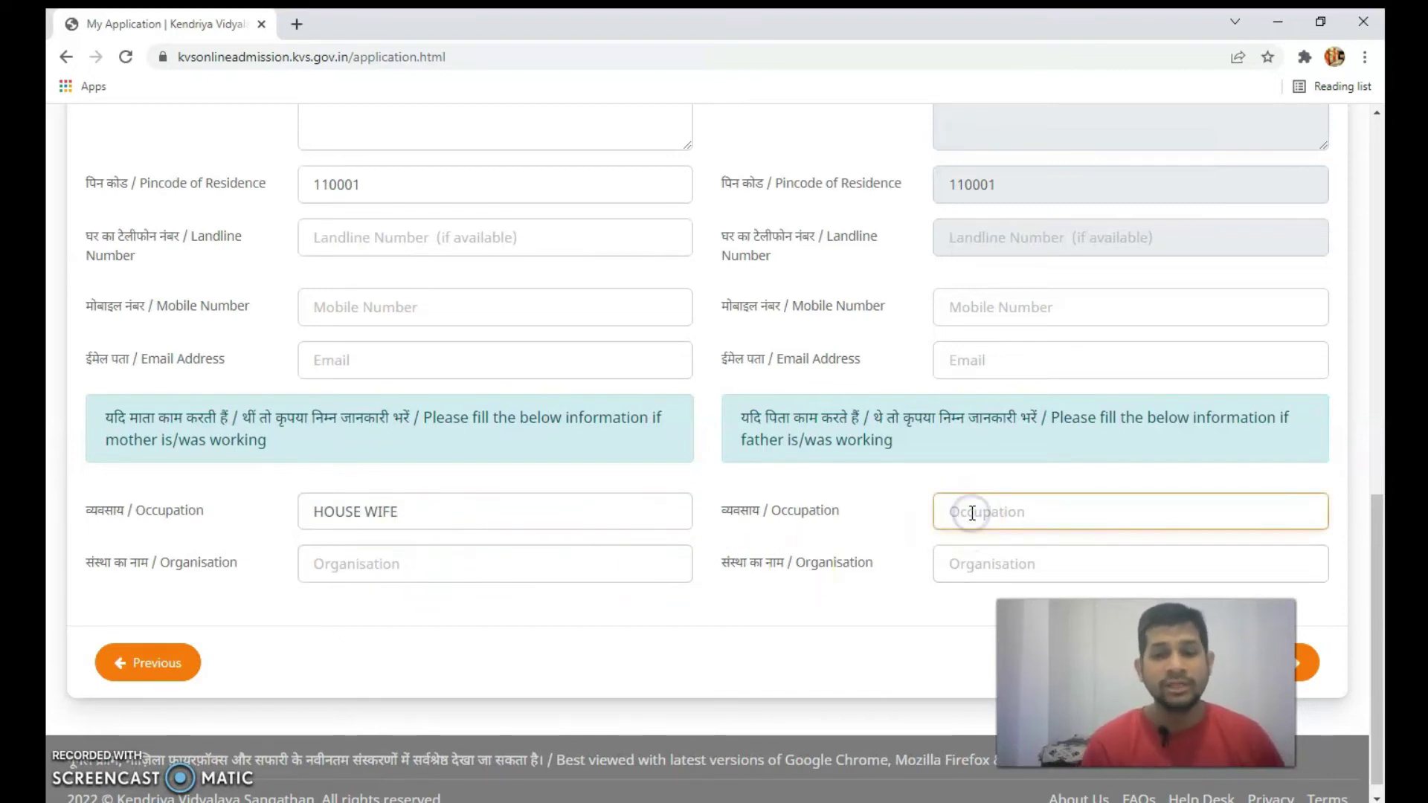
{"action": "type", "text": "PRIVA"}
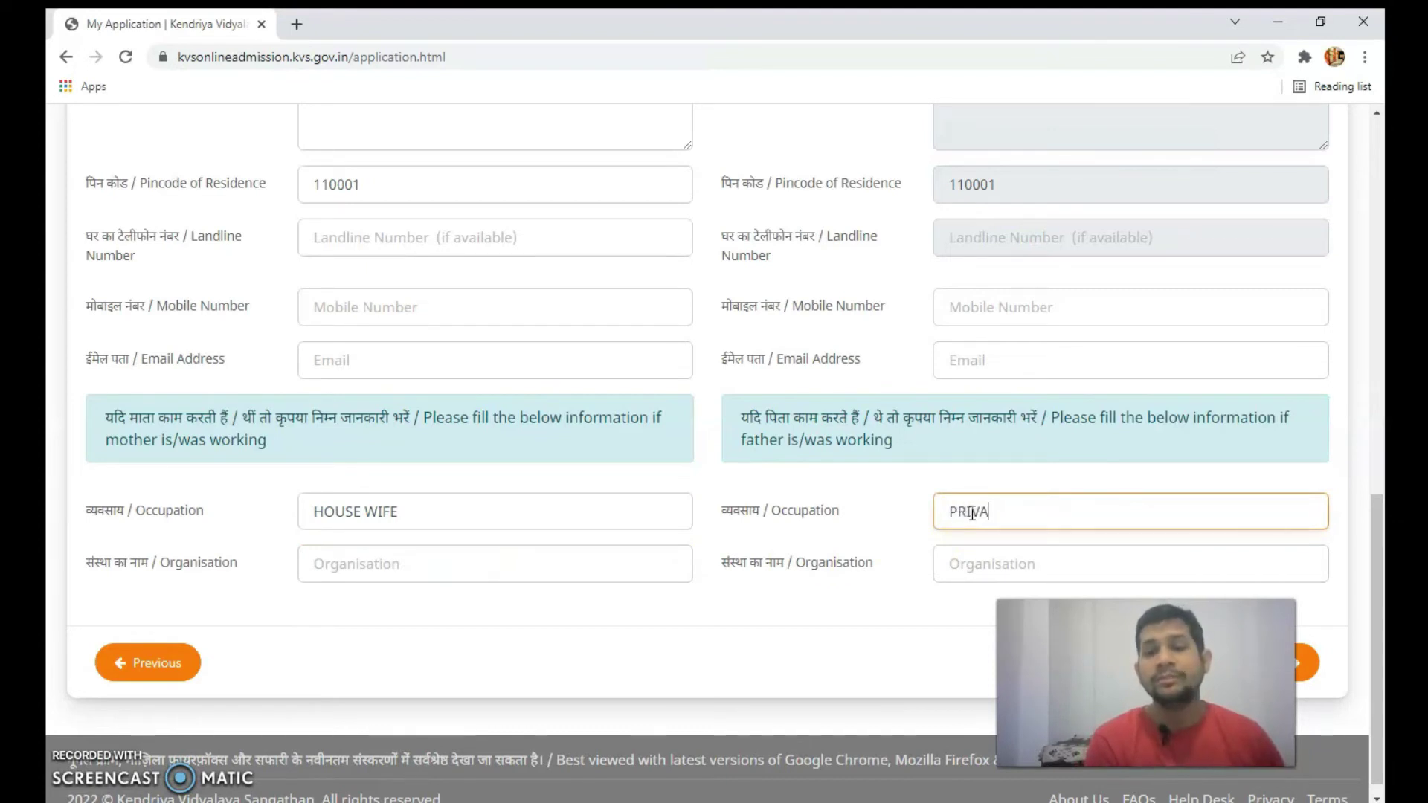
{"action": "type", "text": "TE JOB"}
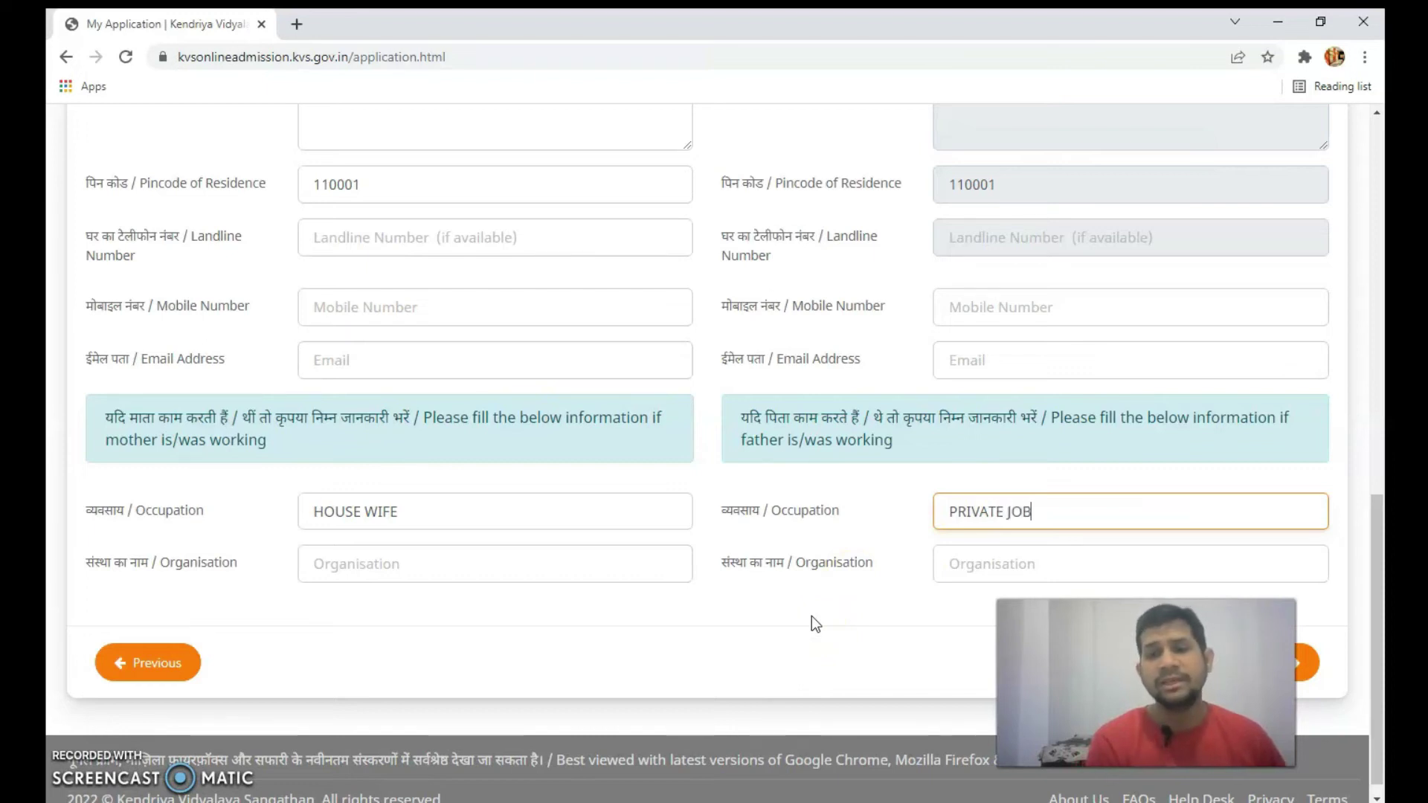
{"action": "key", "text": "ctrl+a"}
{"action": "key", "text": "BackSpace"}
{"action": "type", "text": "BU"}
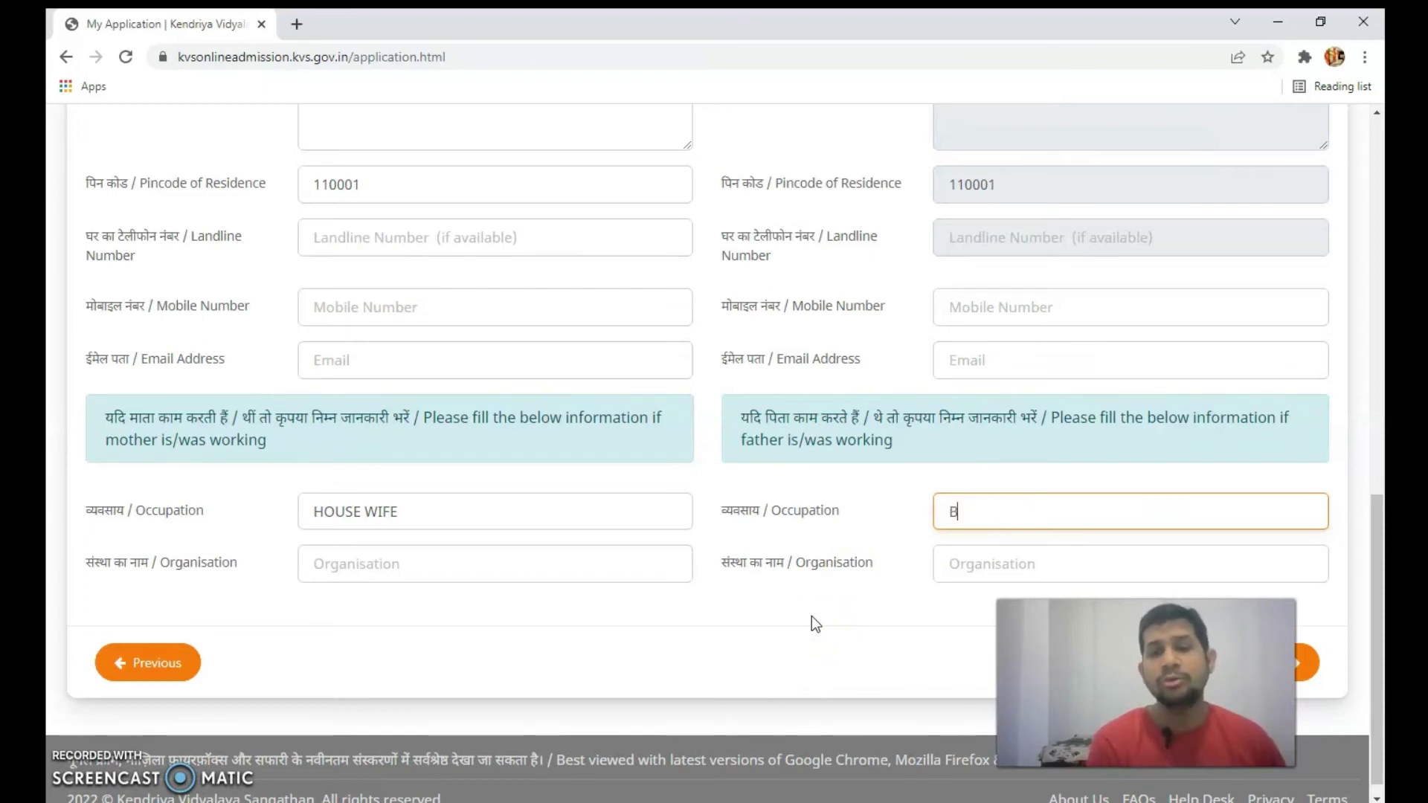
{"action": "type", "text": "SINESS"}
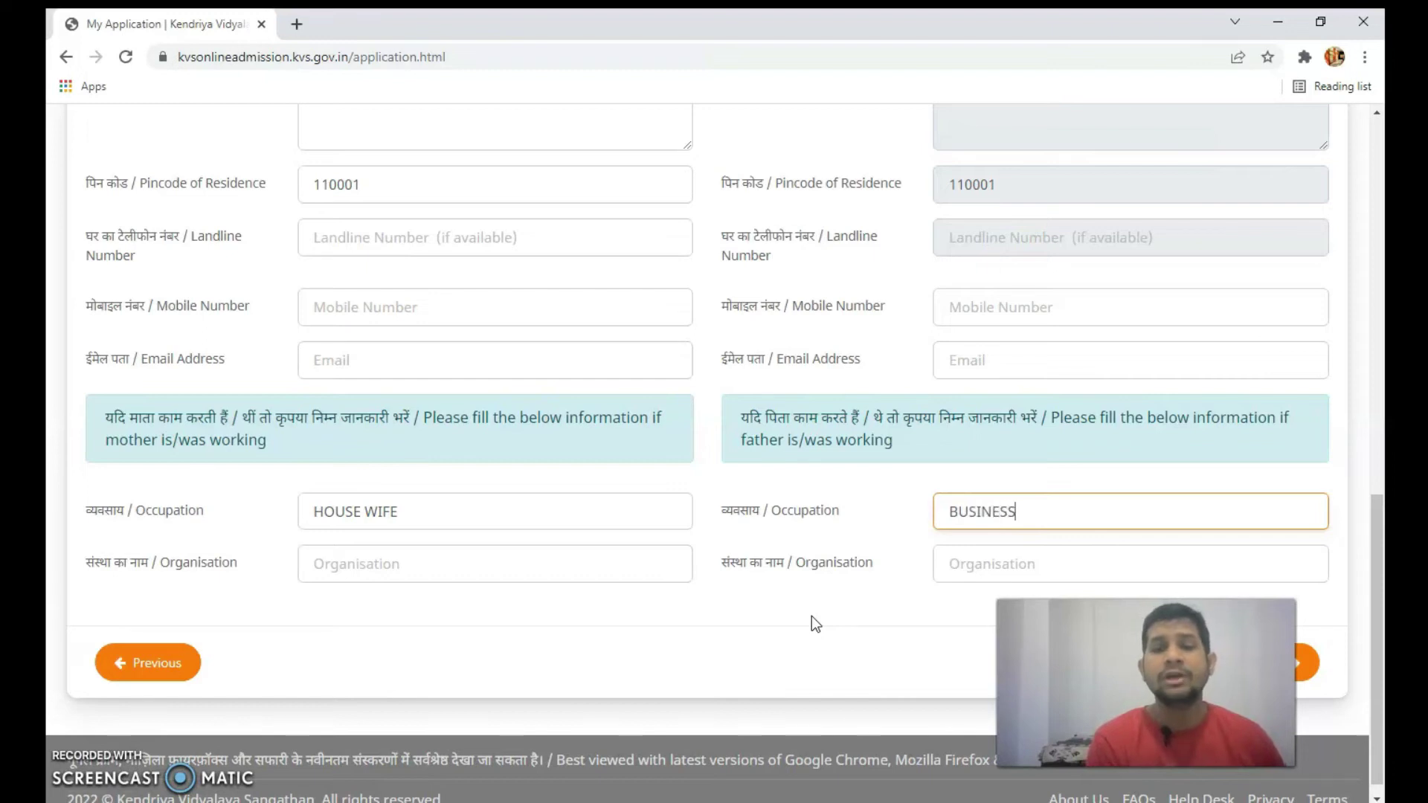
{"action": "key", "text": "Tab"}
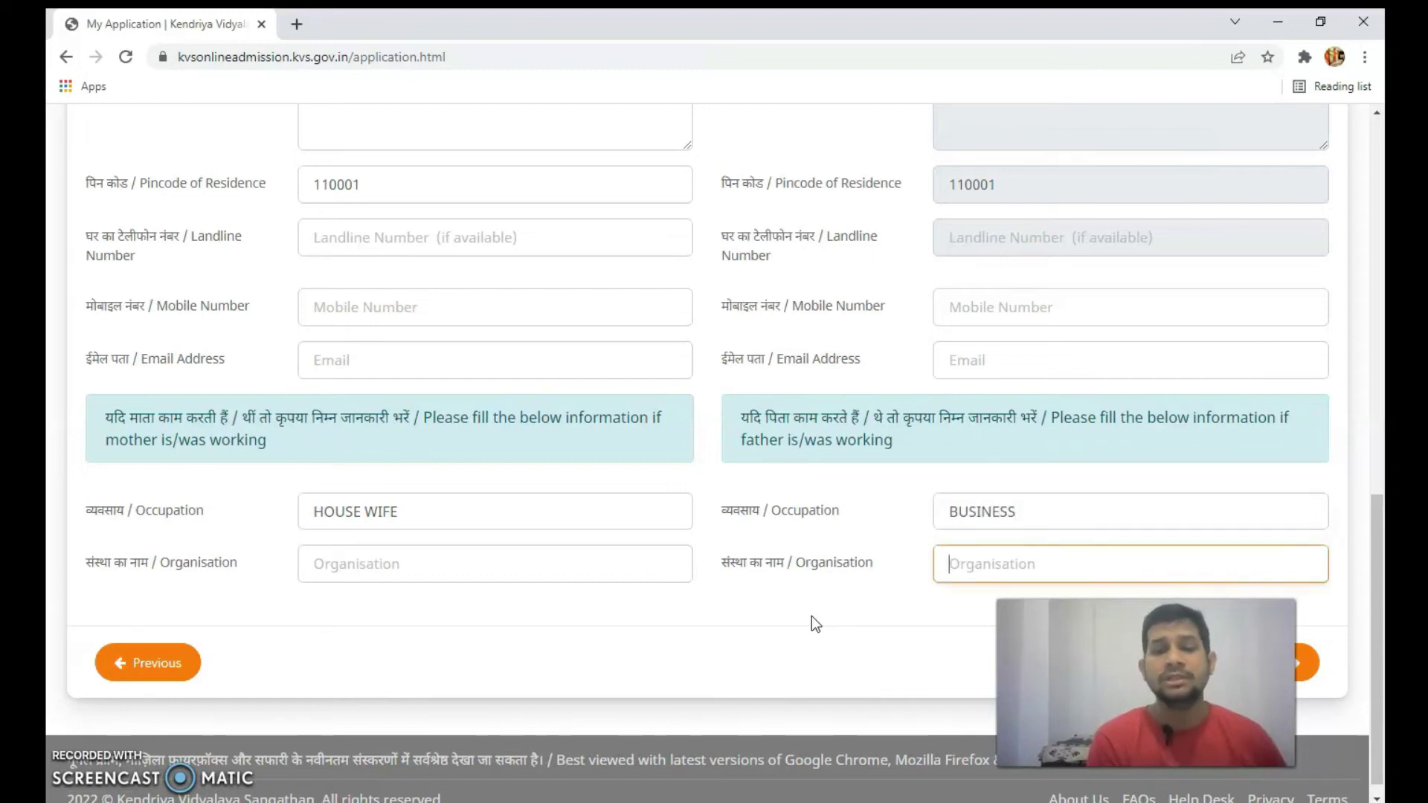
{"action": "type", "text": "PRIVATE JOB"}
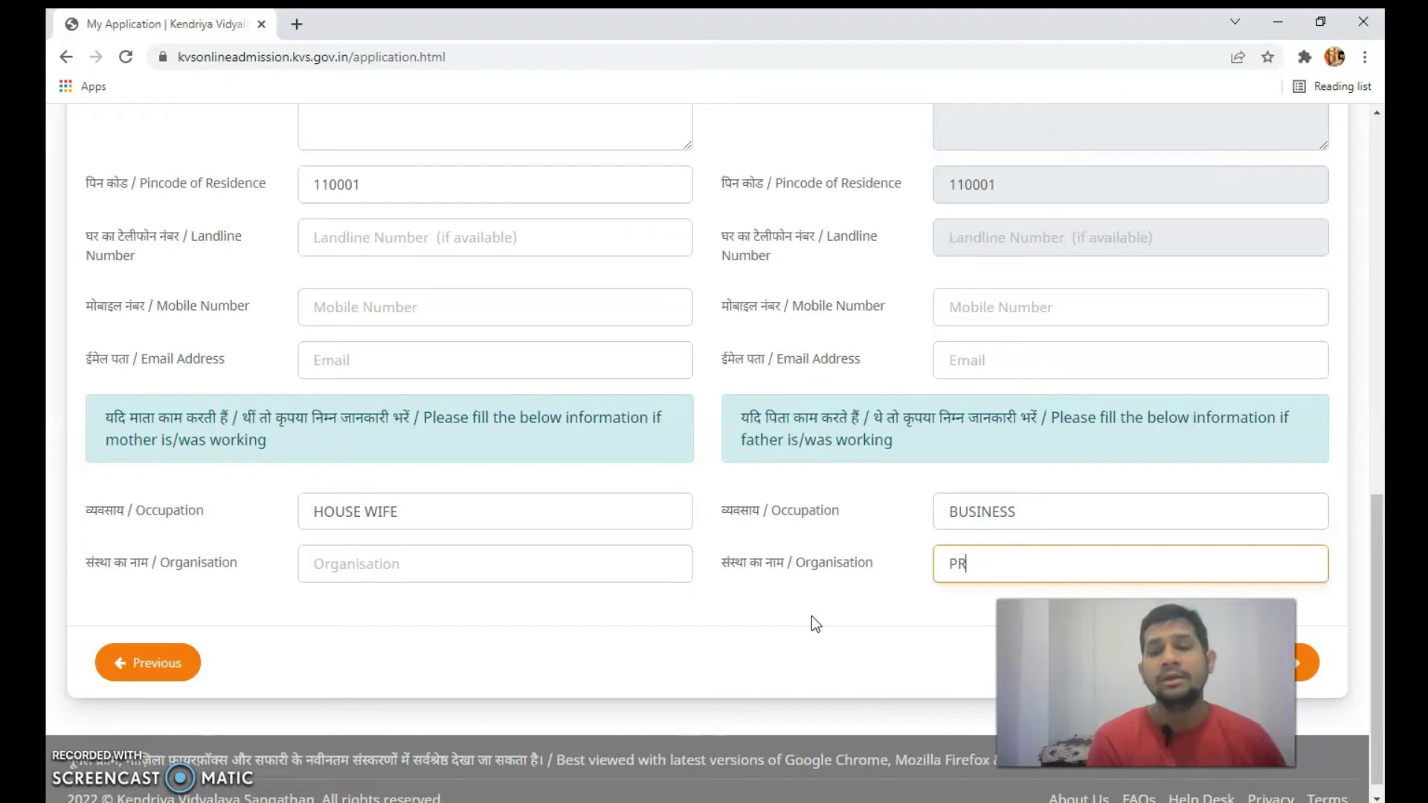
{"action": "left_click", "coordinate": [823, 625]}
{"action": "left_click_drag", "start_coordinate": [1078, 669], "coordinate": [912, 666]}
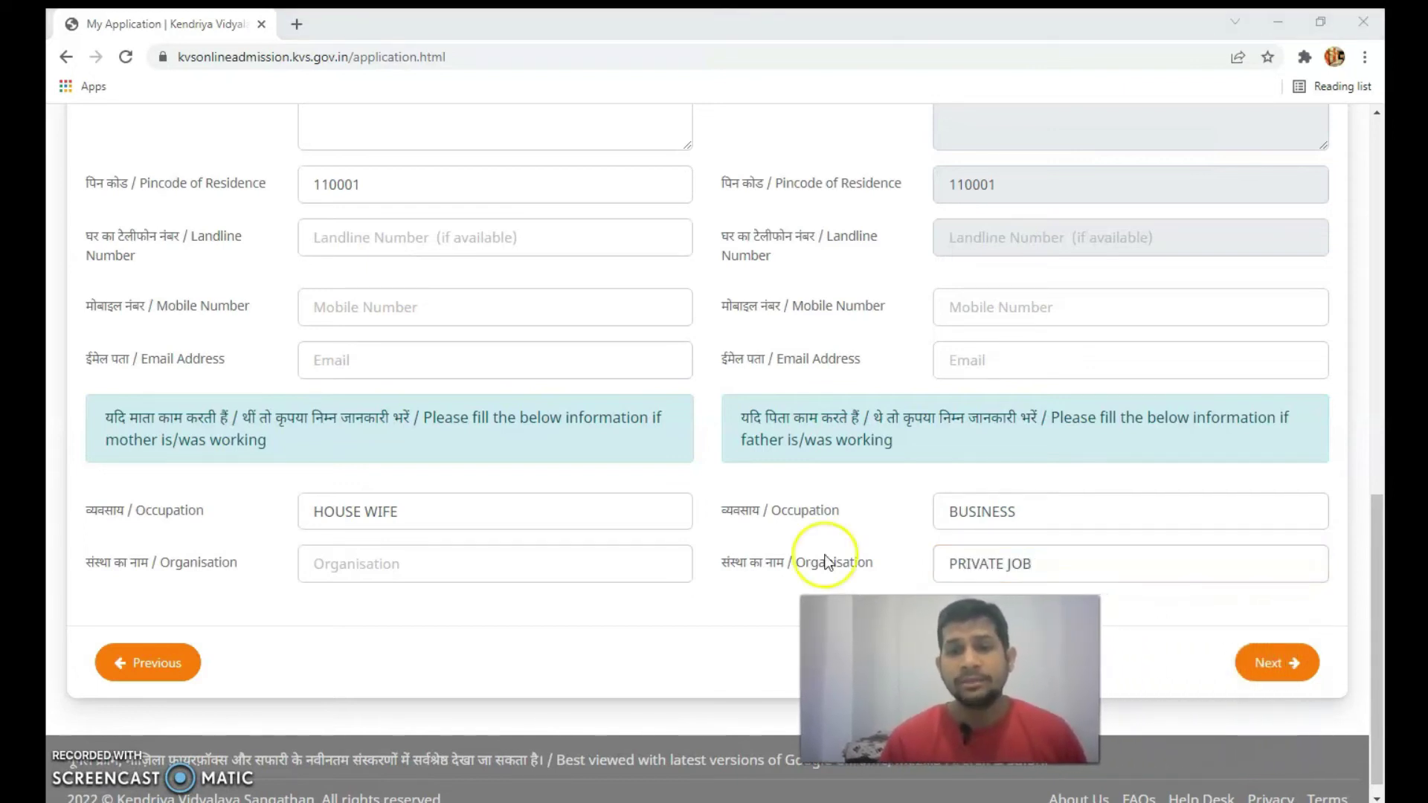
{"action": "scroll", "coordinate": [774, 535], "scroll_direction": "up", "scroll_amount": 13}
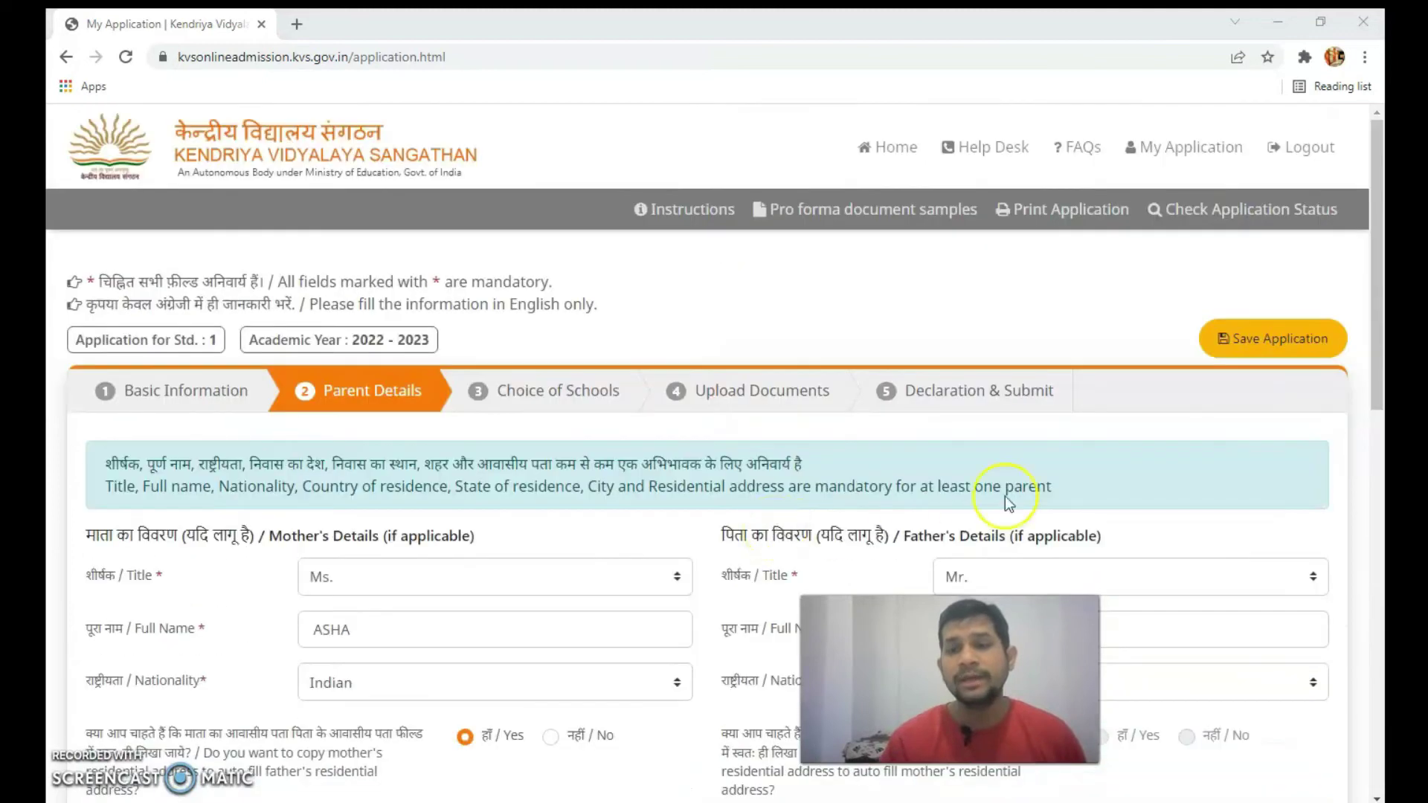
- Save the application, acknowledge the Done! confirmation, and continue with Next to Choice of Schools
{"action": "left_click", "coordinate": [1251, 337]}
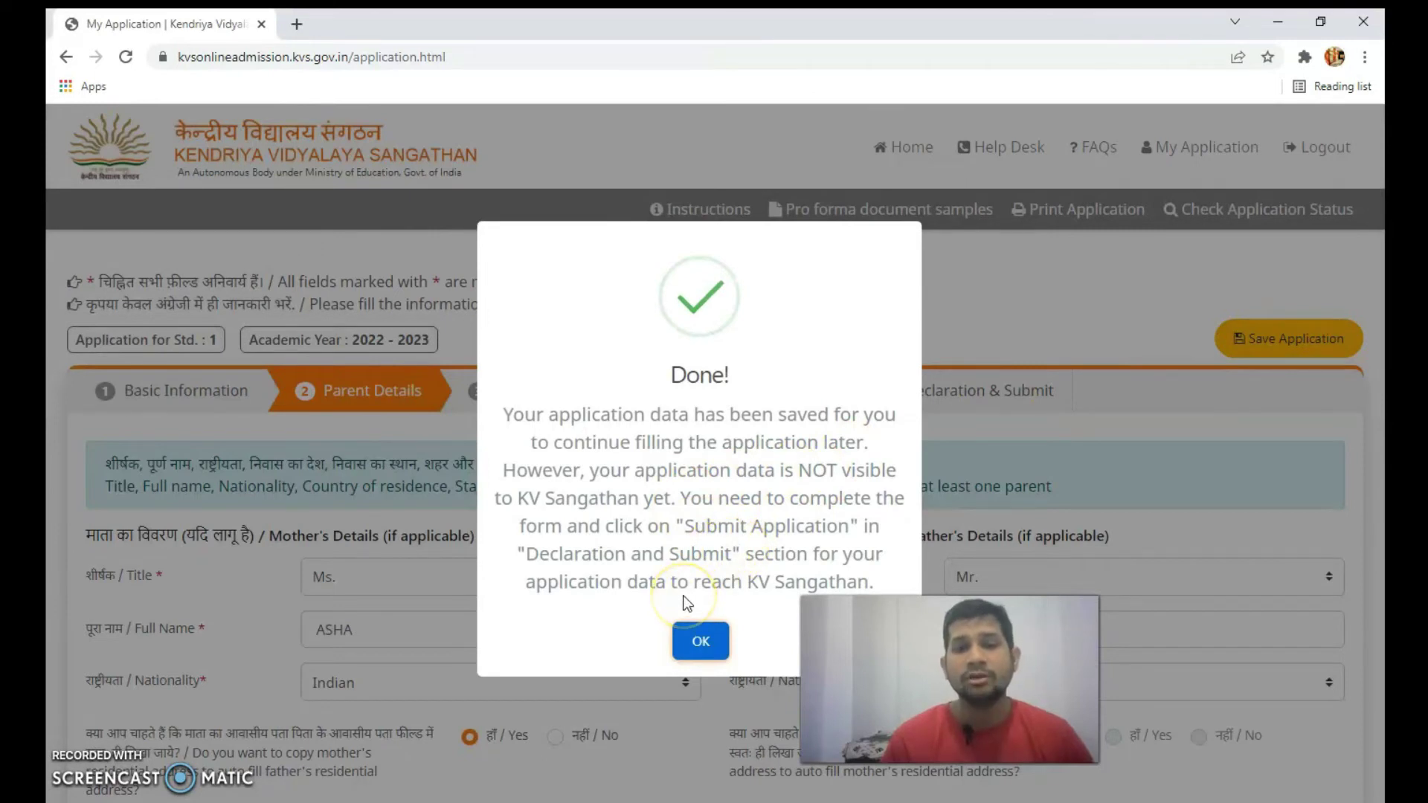
{"action": "left_click", "coordinate": [699, 642]}
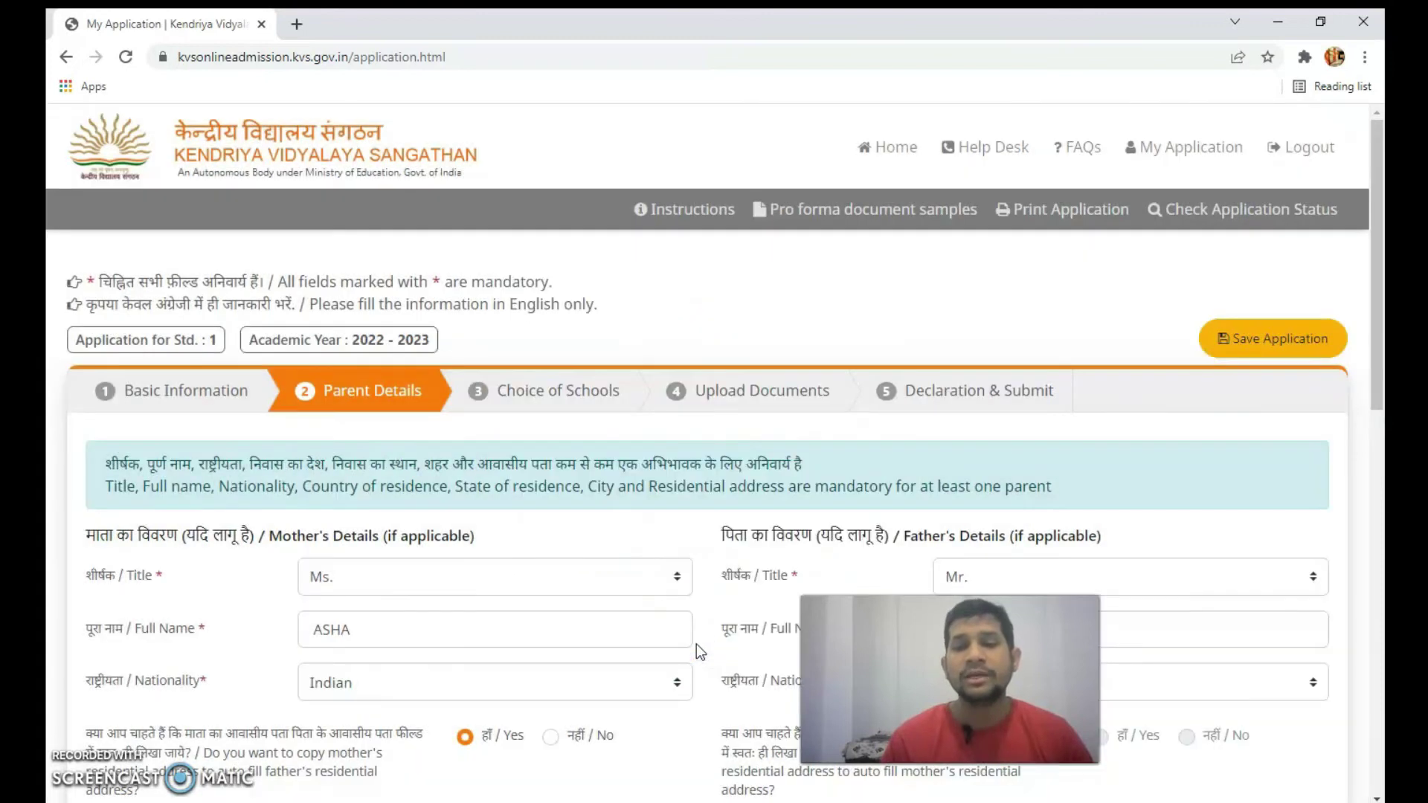
{"action": "scroll", "coordinate": [699, 652], "scroll_direction": "down", "scroll_amount": 5}
{"action": "scroll", "coordinate": [696, 644], "scroll_direction": "down", "scroll_amount": 8}
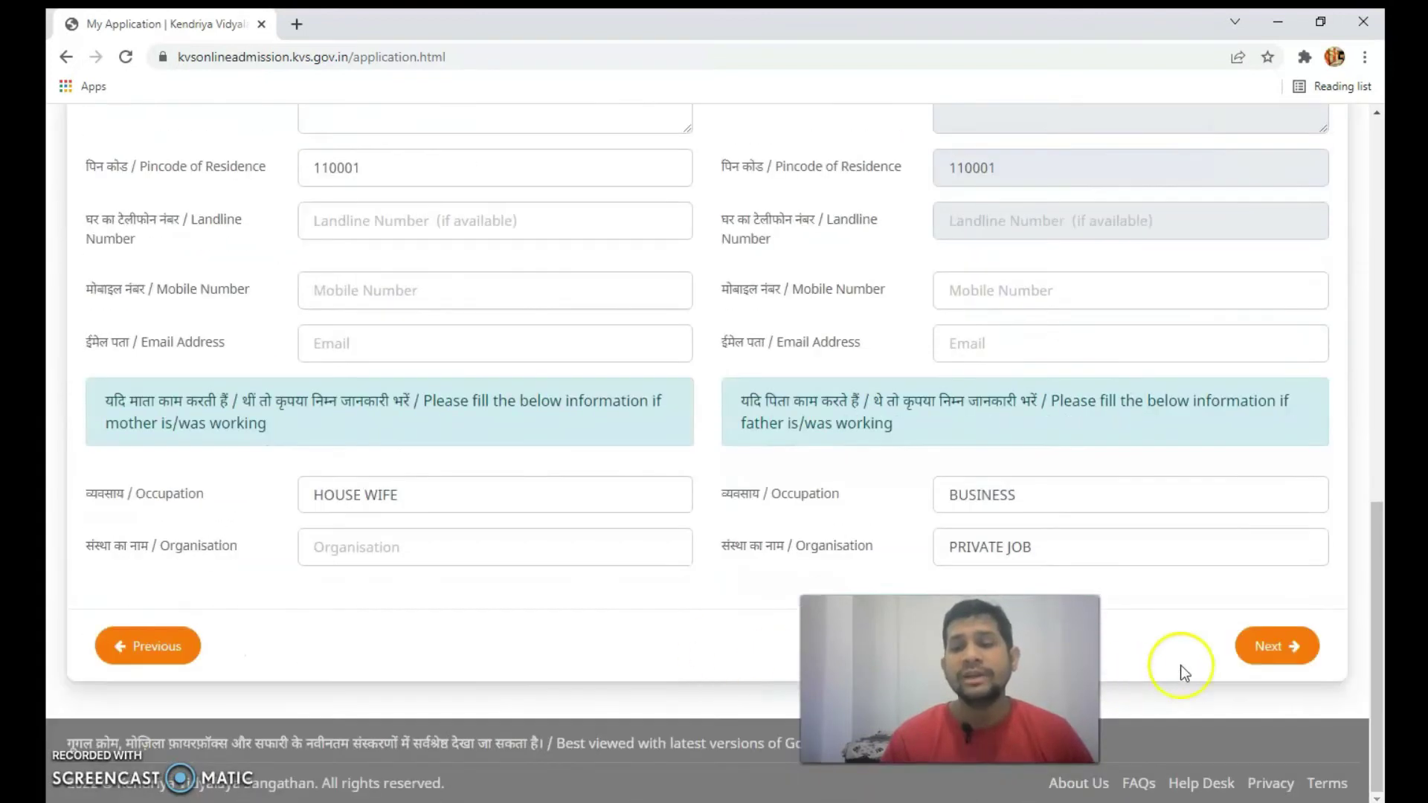
{"action": "left_click", "coordinate": [1278, 647]}
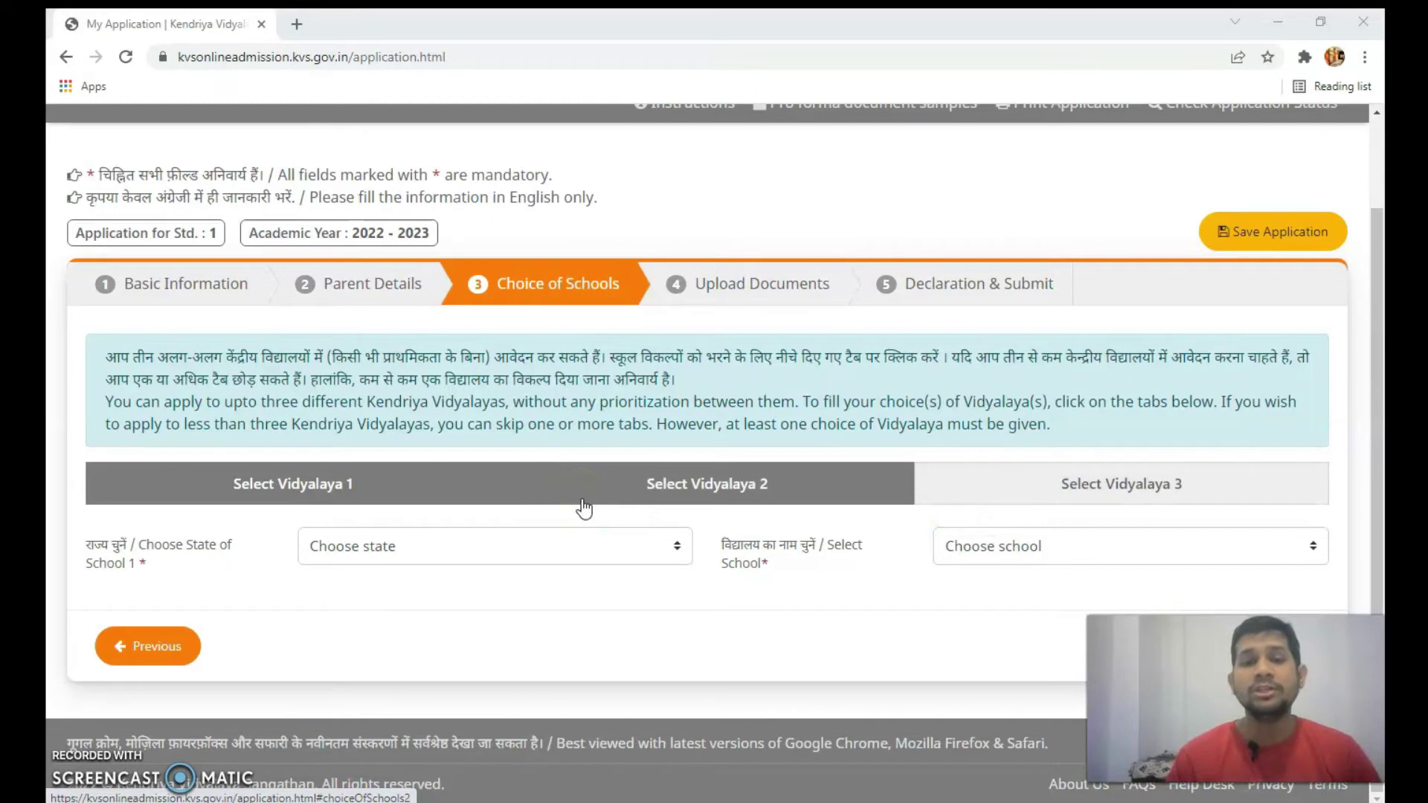
- Under Select Vidyalaya 1, choose state Delhi and school KV DWARKA SPG
{"action": "left_click", "coordinate": [311, 490]}
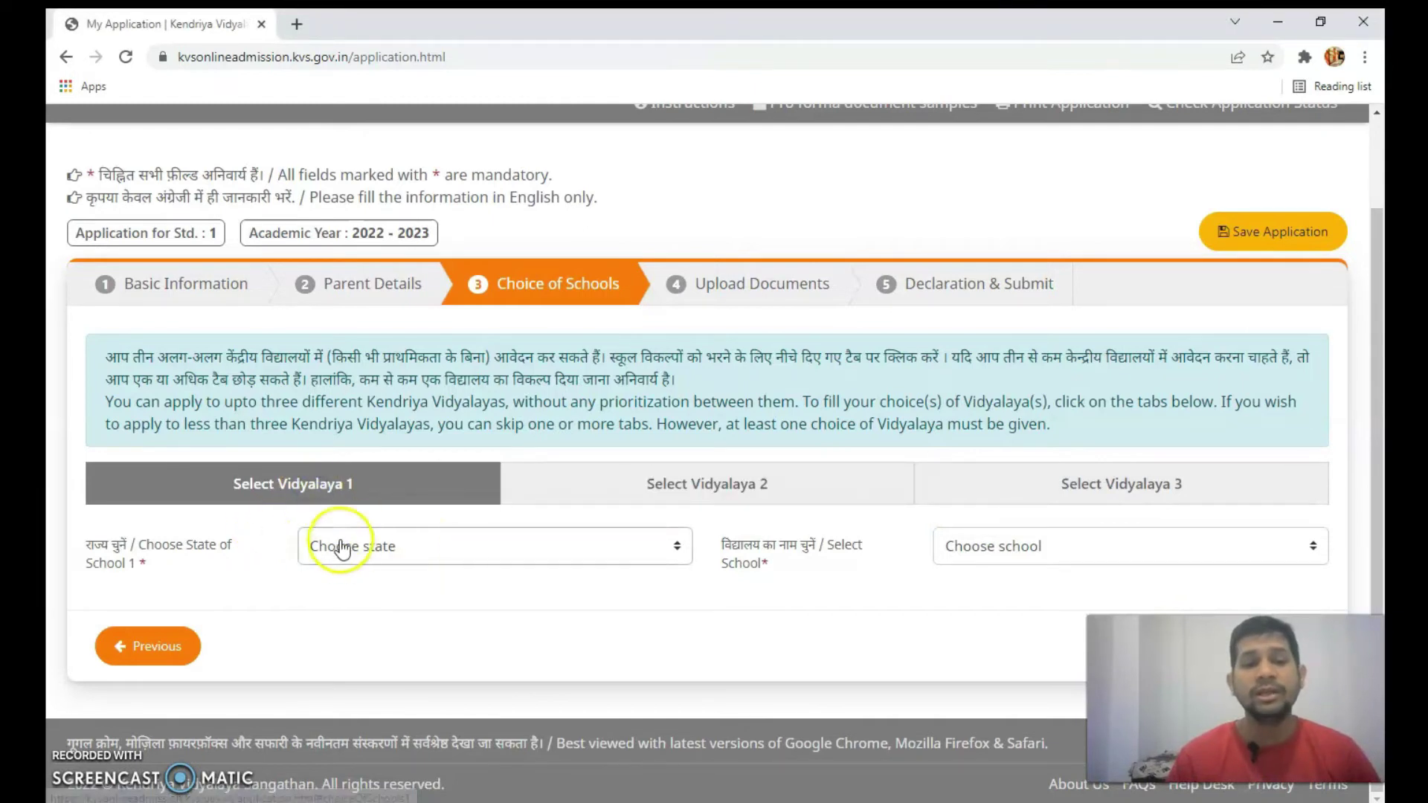
{"action": "left_click", "coordinate": [617, 562]}
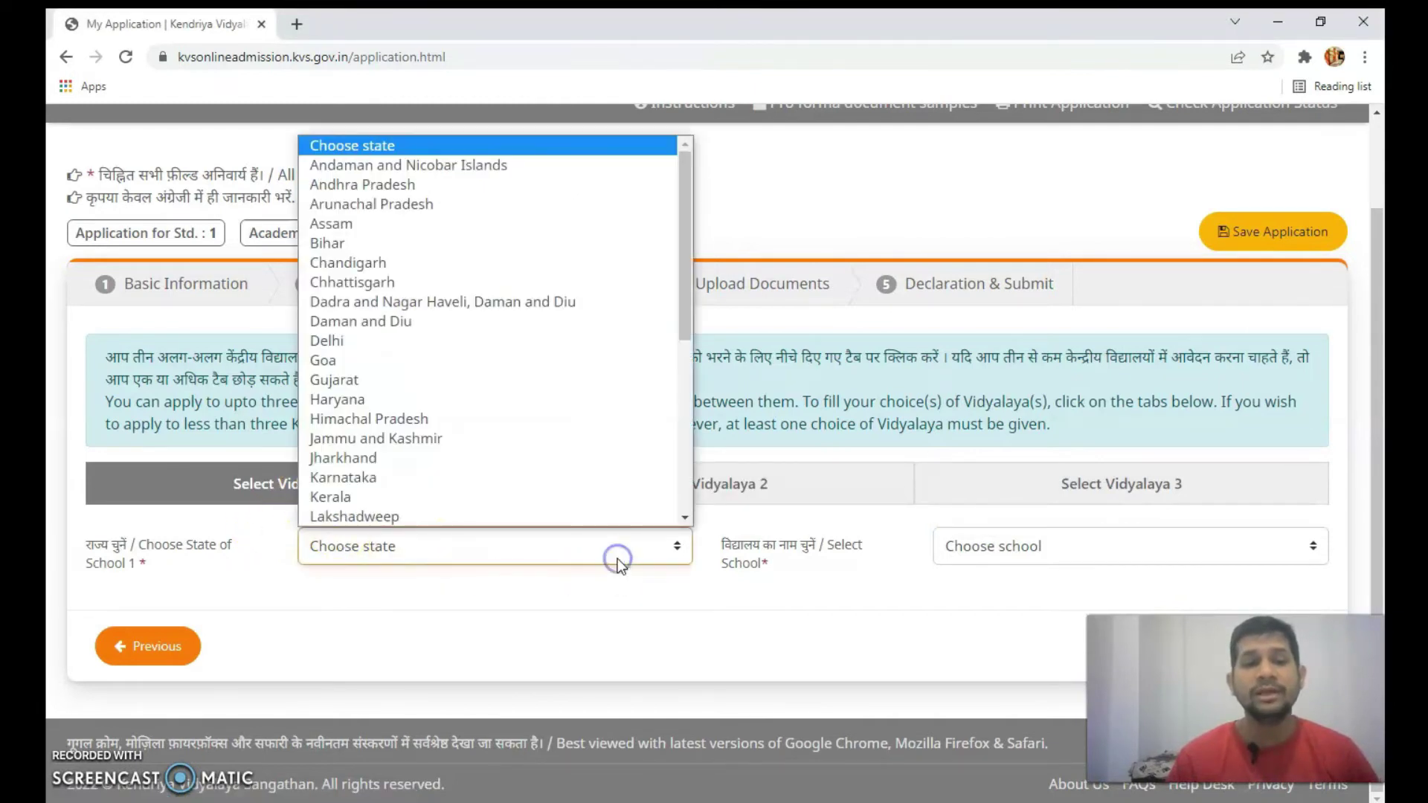
{"action": "left_click", "coordinate": [551, 340]}
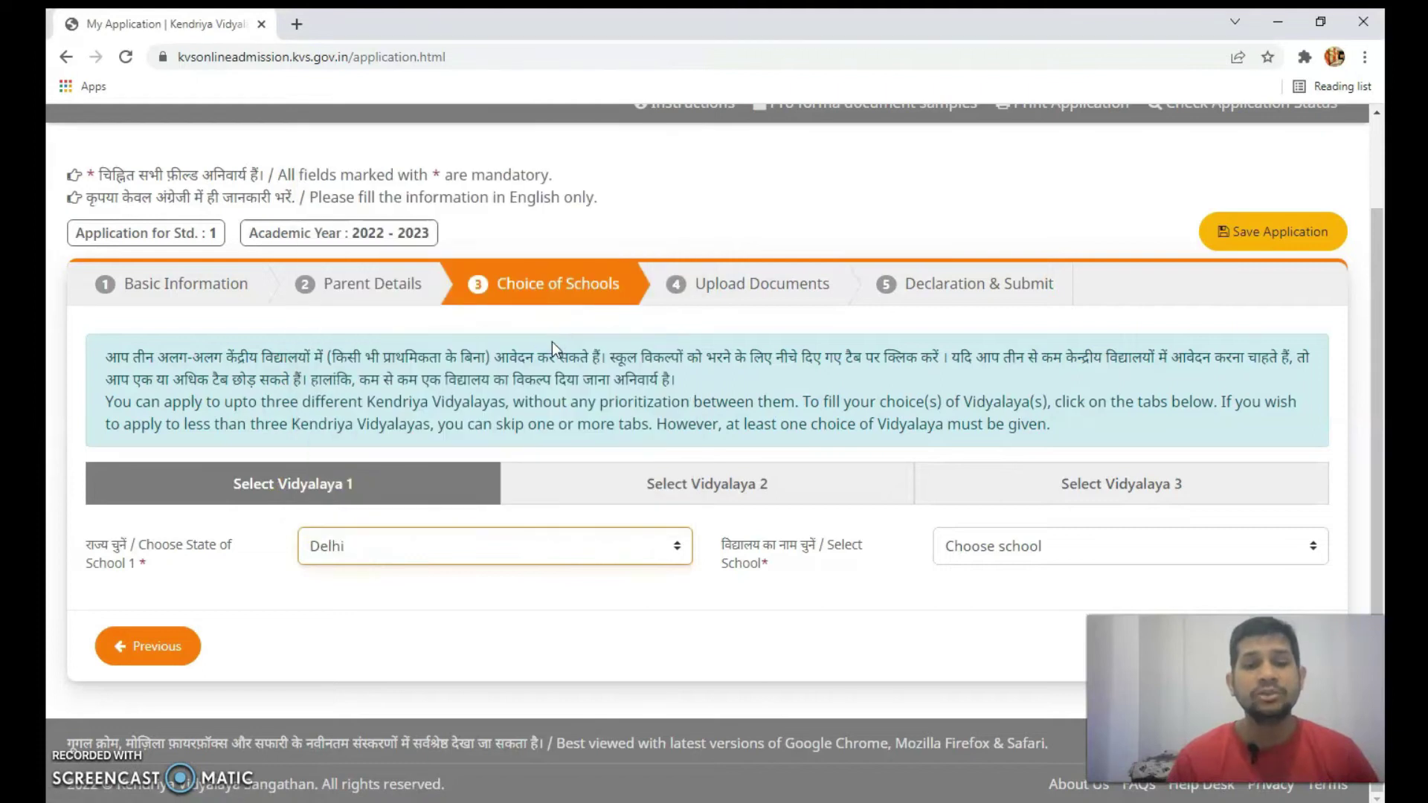
{"action": "left_click", "coordinate": [993, 549]}
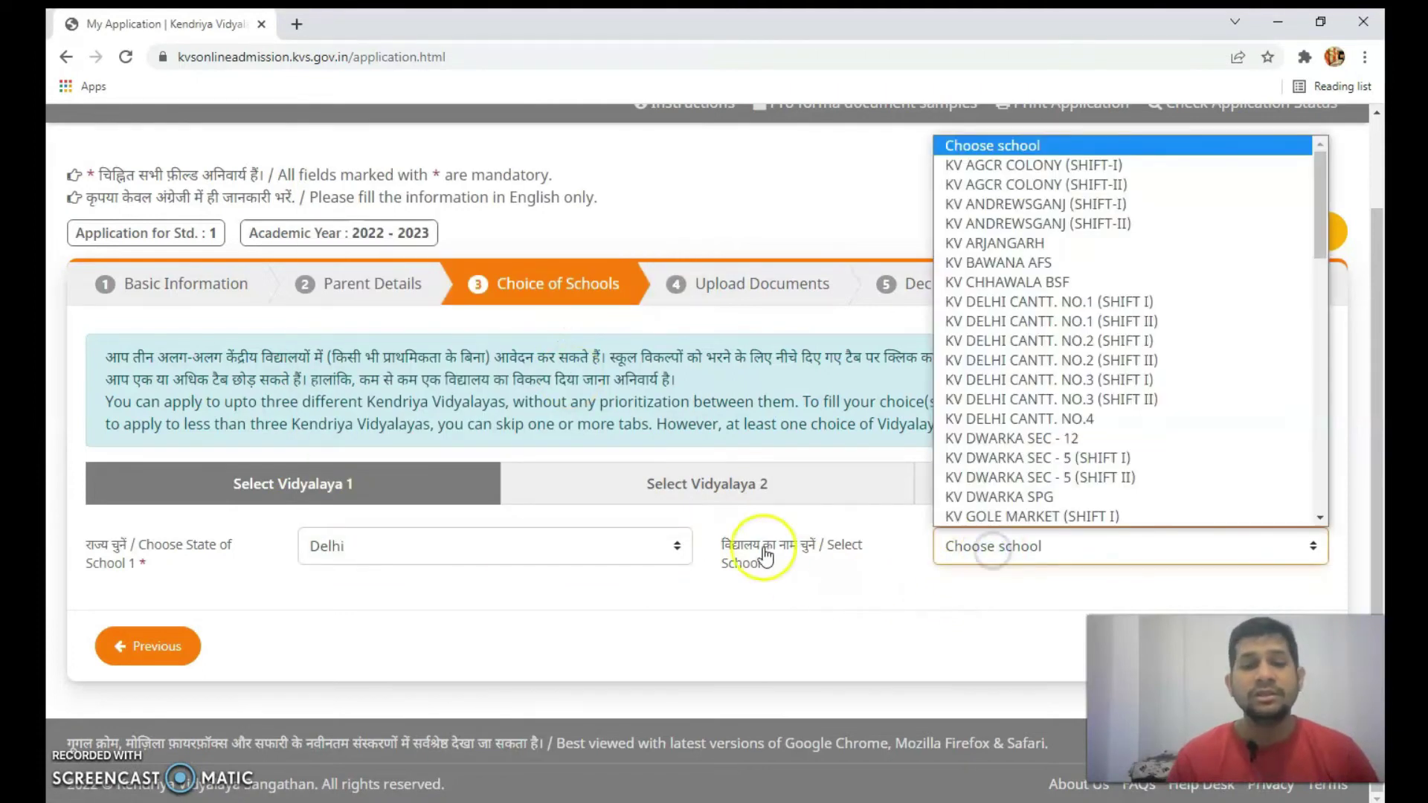
{"action": "scroll", "coordinate": [1150, 476], "scroll_direction": "down", "scroll_amount": 1}
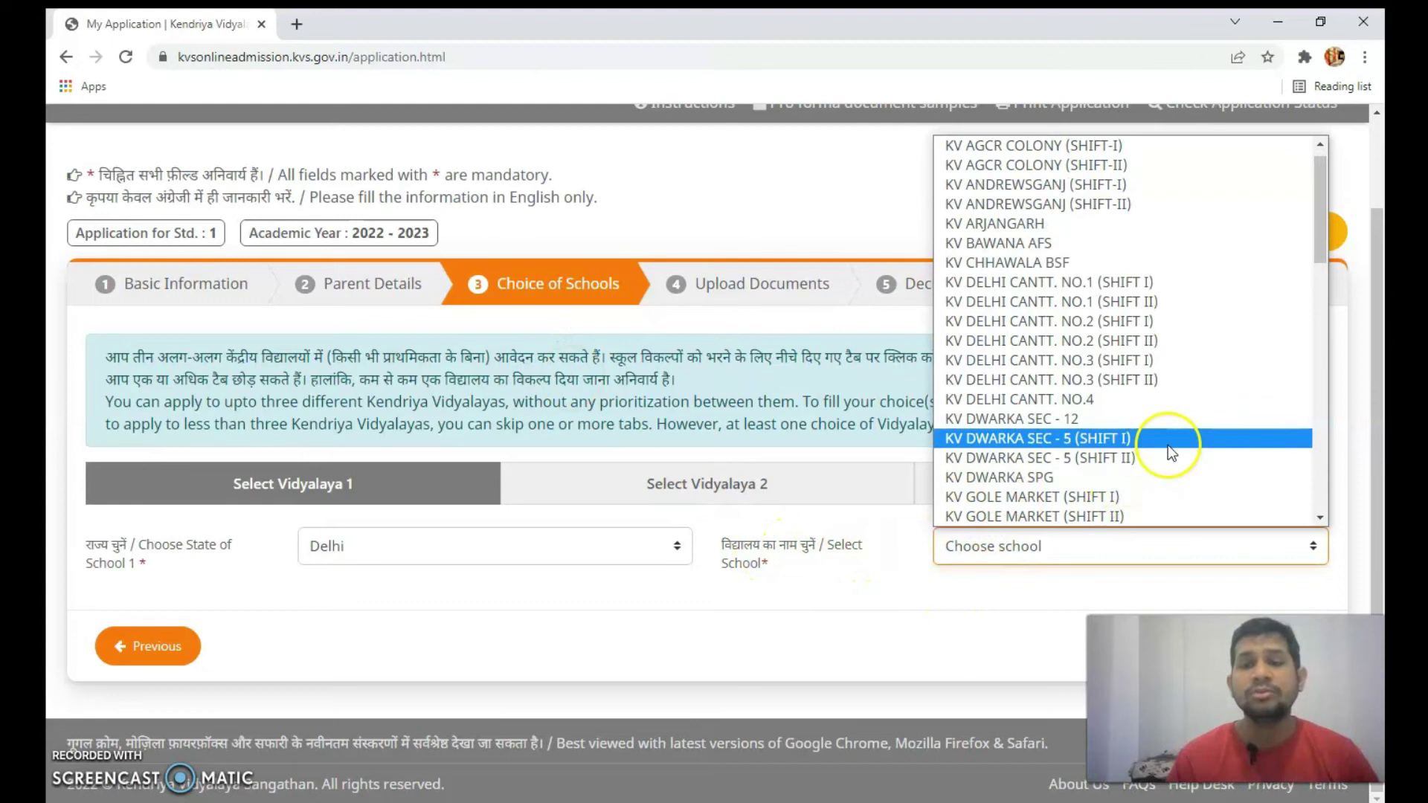
{"action": "left_click", "coordinate": [1162, 481]}
{"action": "scroll", "coordinate": [714, 483], "scroll_direction": "down", "scroll_amount": 1}
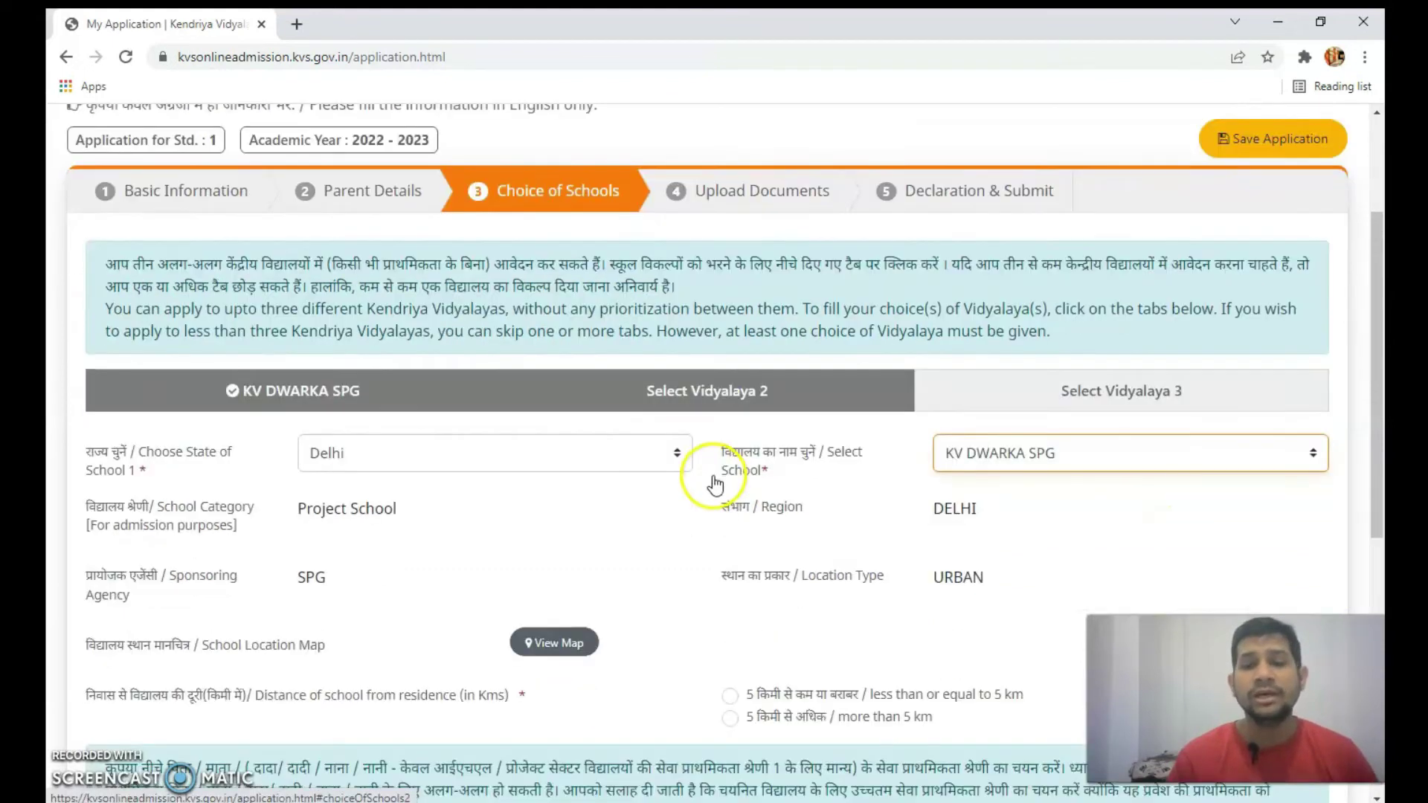
{"action": "scroll", "coordinate": [715, 484], "scroll_direction": "down", "scroll_amount": 2}
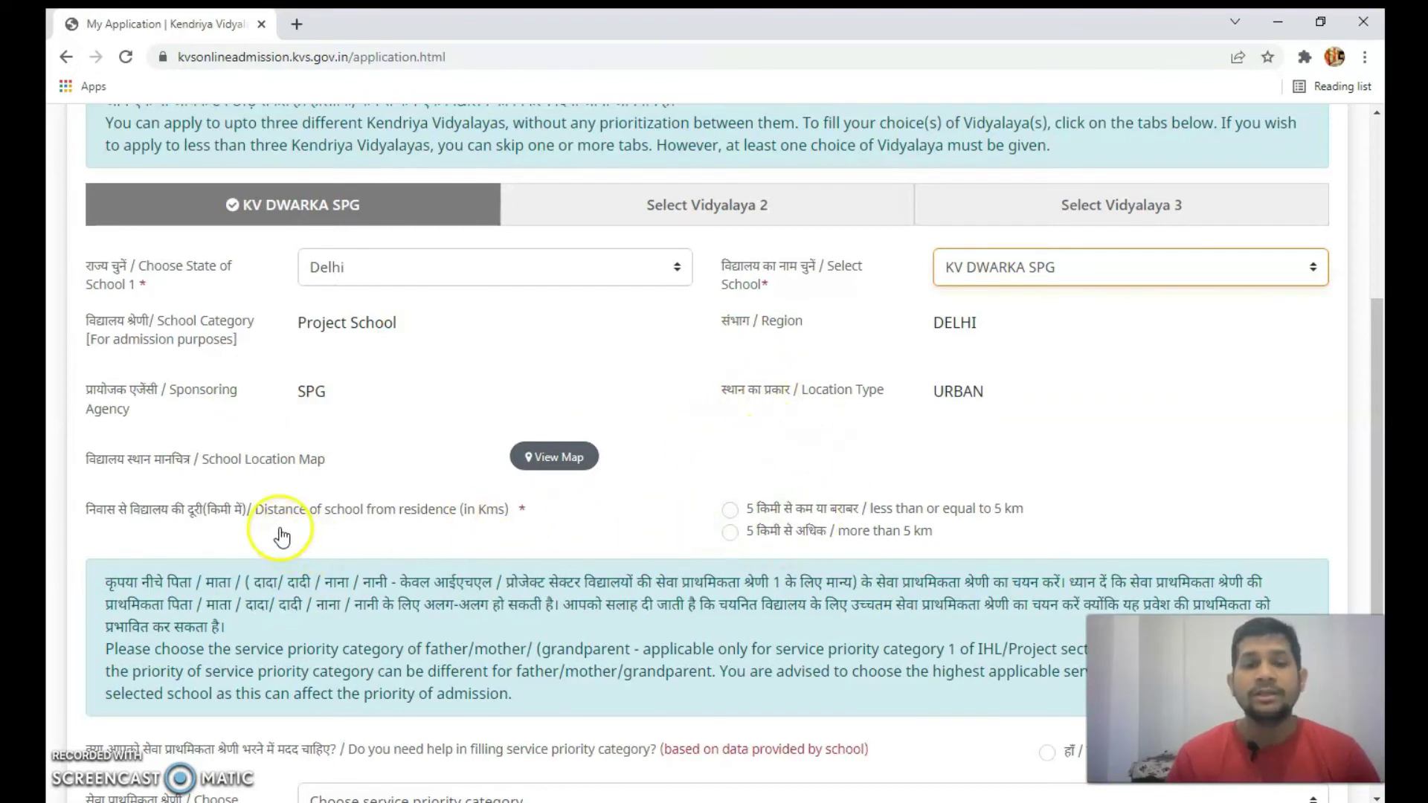
- Mark KV DWARKA SPG as less than or equal to 5 km from the residence
{"action": "left_click", "coordinate": [731, 512]}
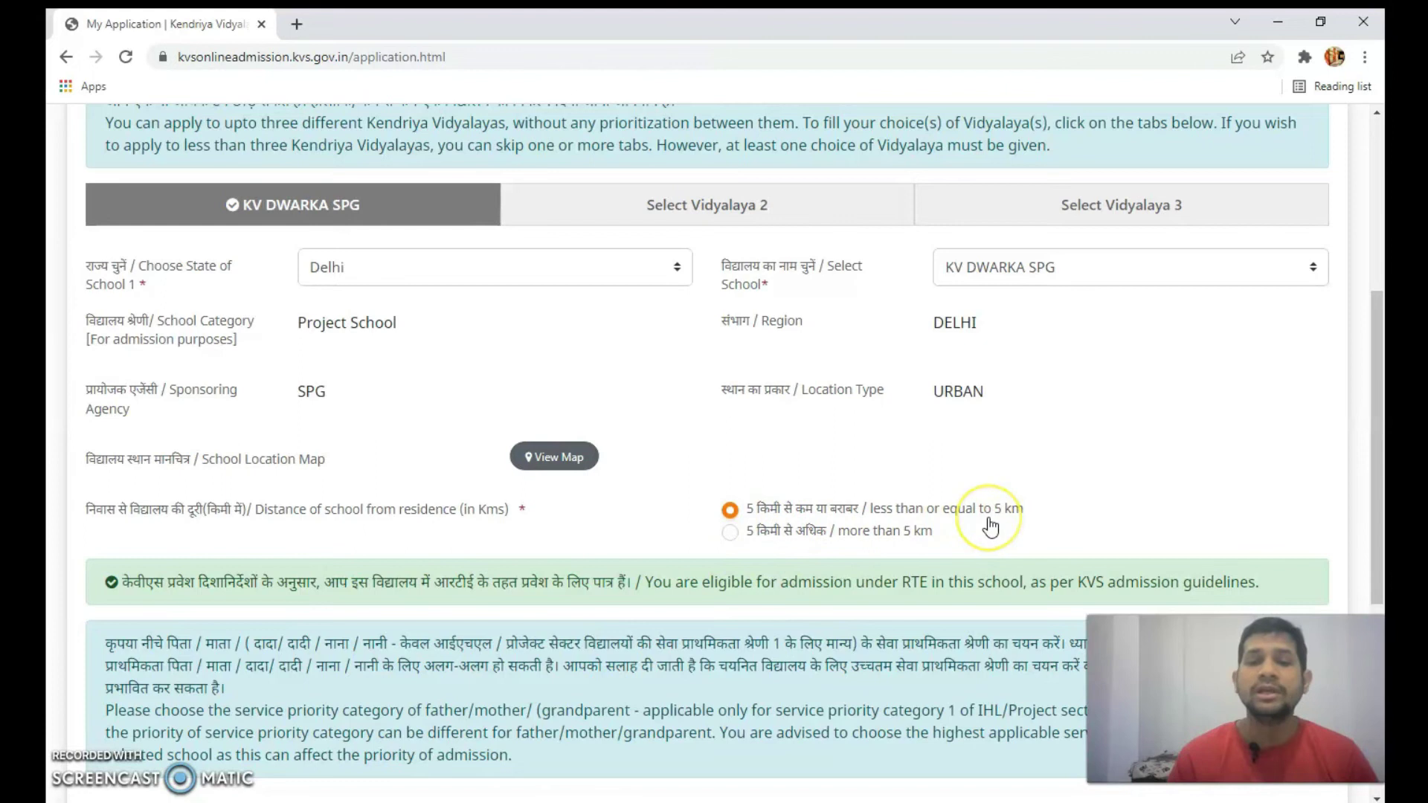
{"action": "scroll", "coordinate": [990, 528], "scroll_direction": "down", "scroll_amount": 5}
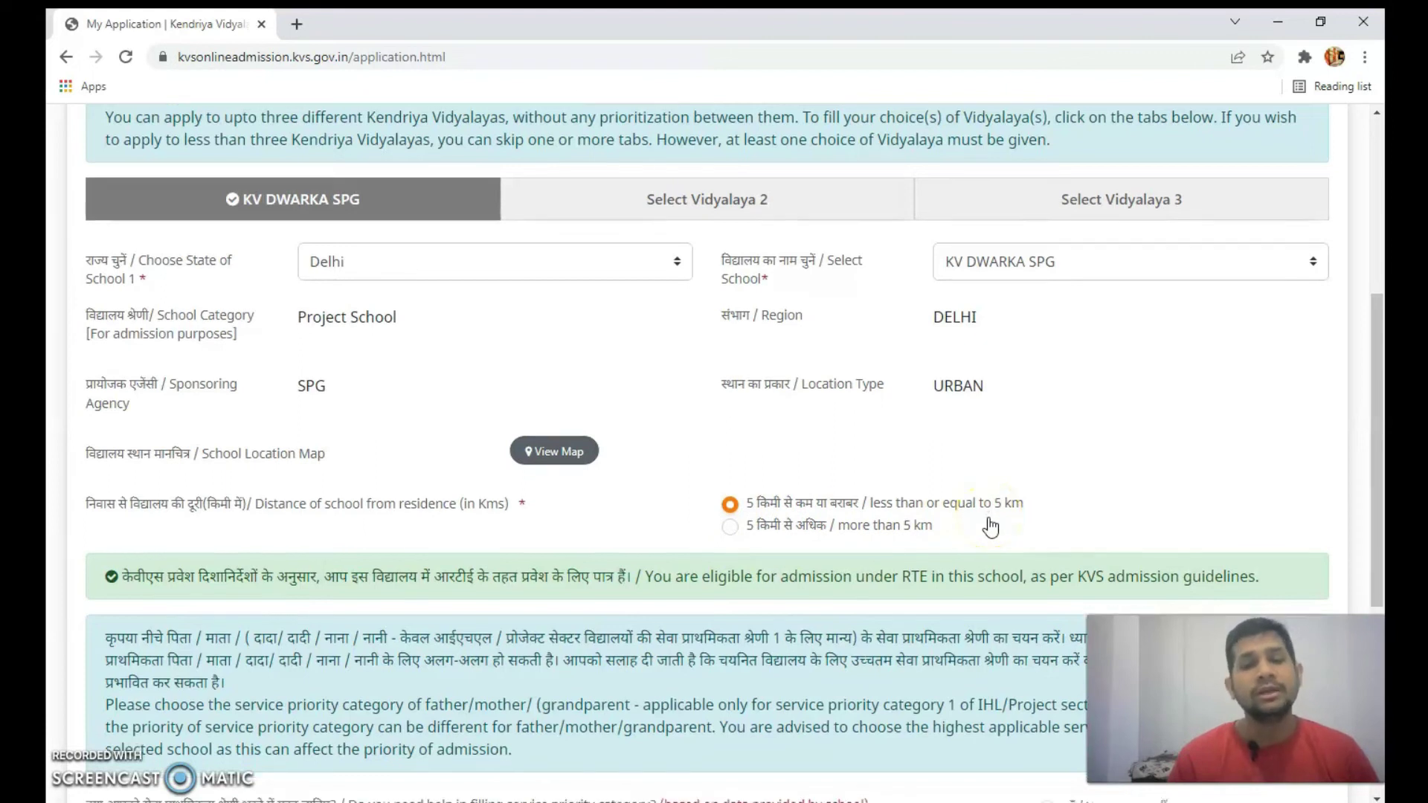
{"action": "scroll", "coordinate": [955, 523], "scroll_direction": "down", "scroll_amount": 1}
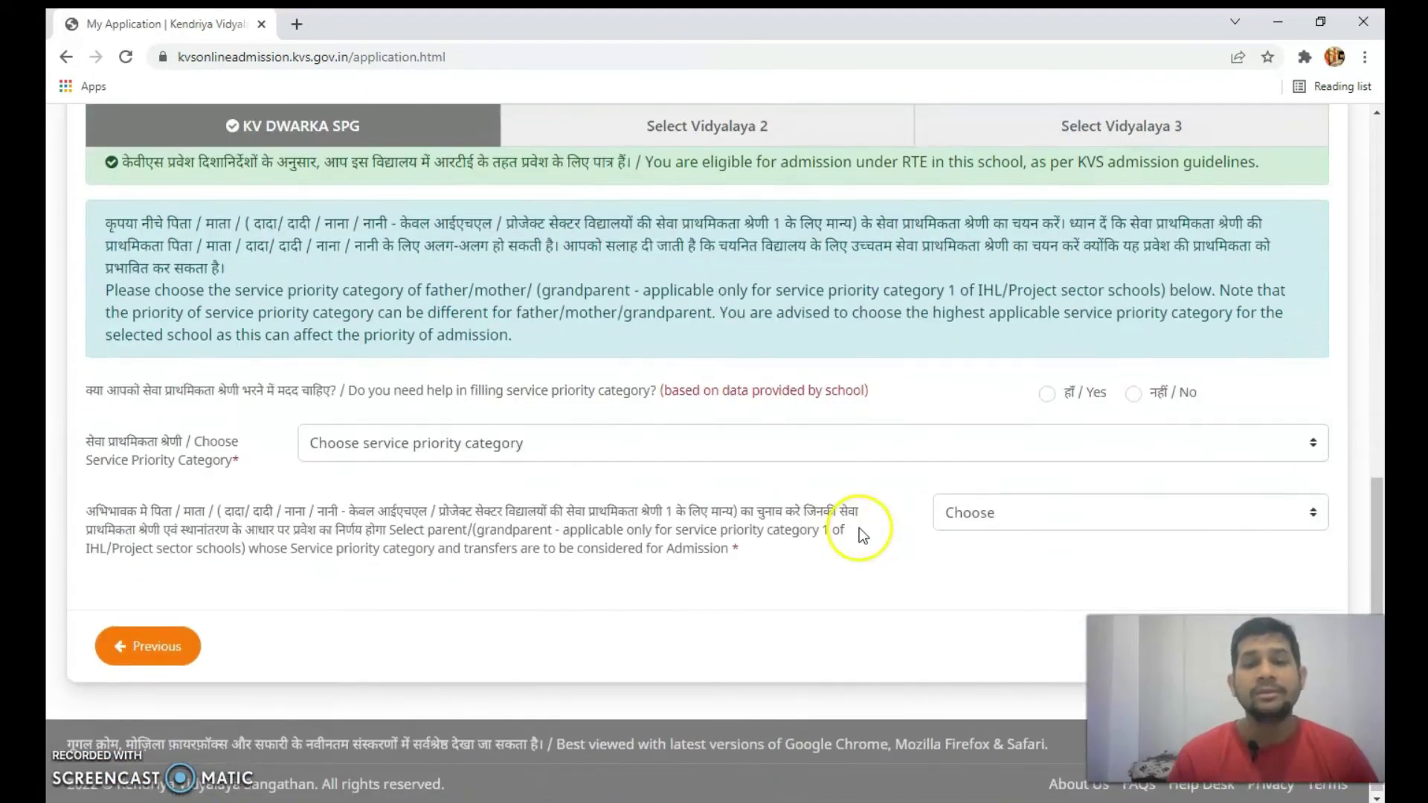
- Accept service-priority help and choose BUSINESS as the parent's employer
{"action": "left_click", "coordinate": [1047, 394]}
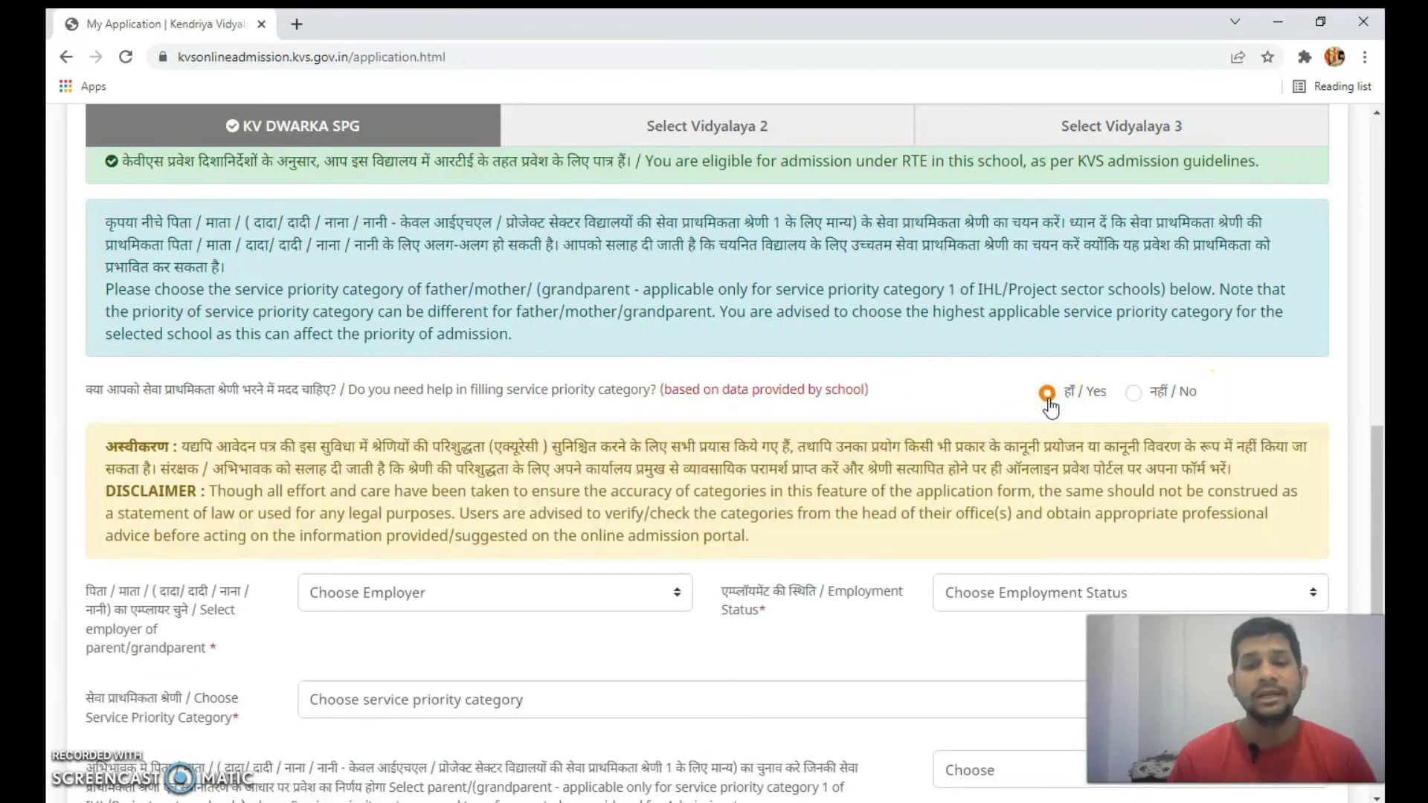
{"action": "scroll", "coordinate": [1050, 407], "scroll_direction": "down", "scroll_amount": 3}
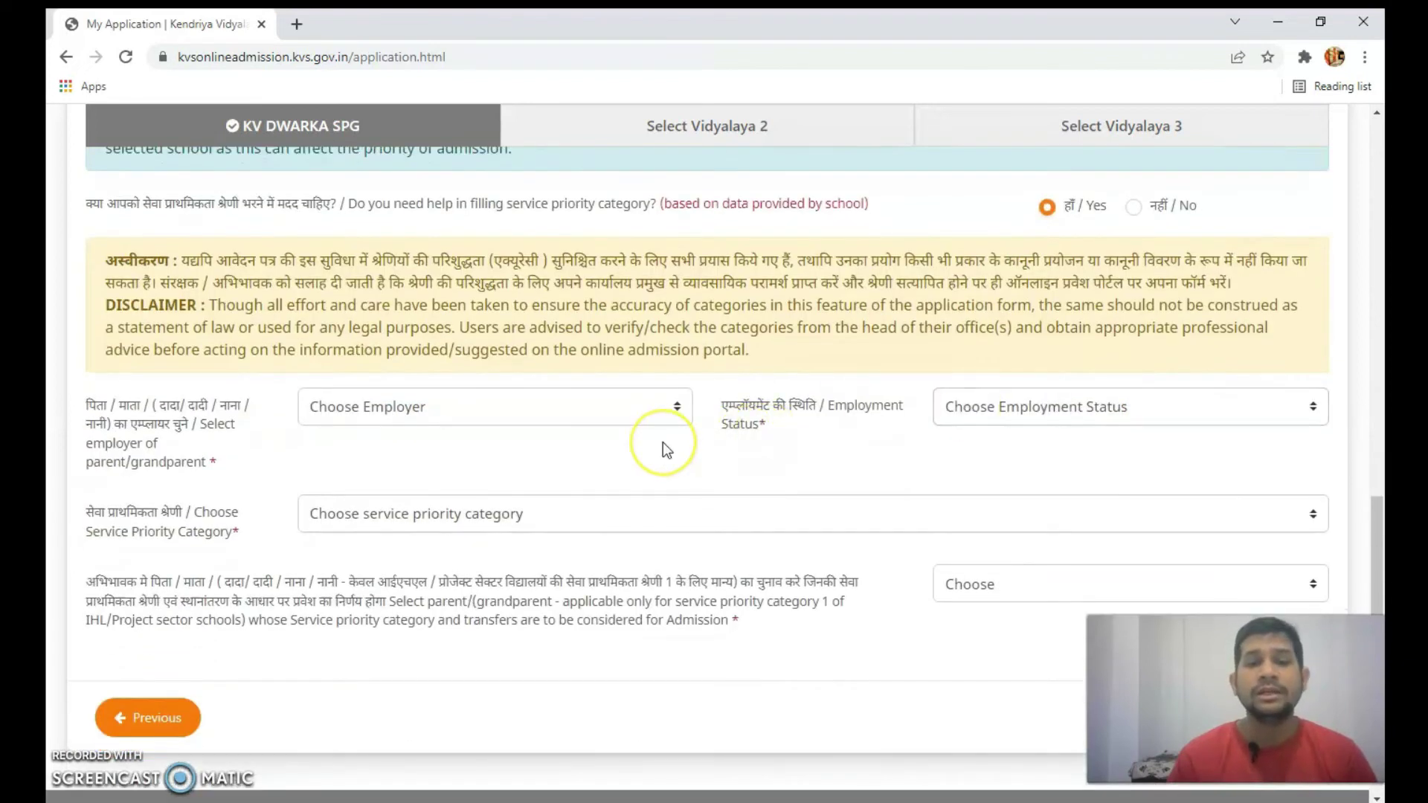
{"action": "scroll", "coordinate": [662, 444], "scroll_direction": "up", "scroll_amount": 1}
{"action": "scroll", "coordinate": [662, 444], "scroll_direction": "down", "scroll_amount": 1}
{"action": "left_click", "coordinate": [602, 410]}
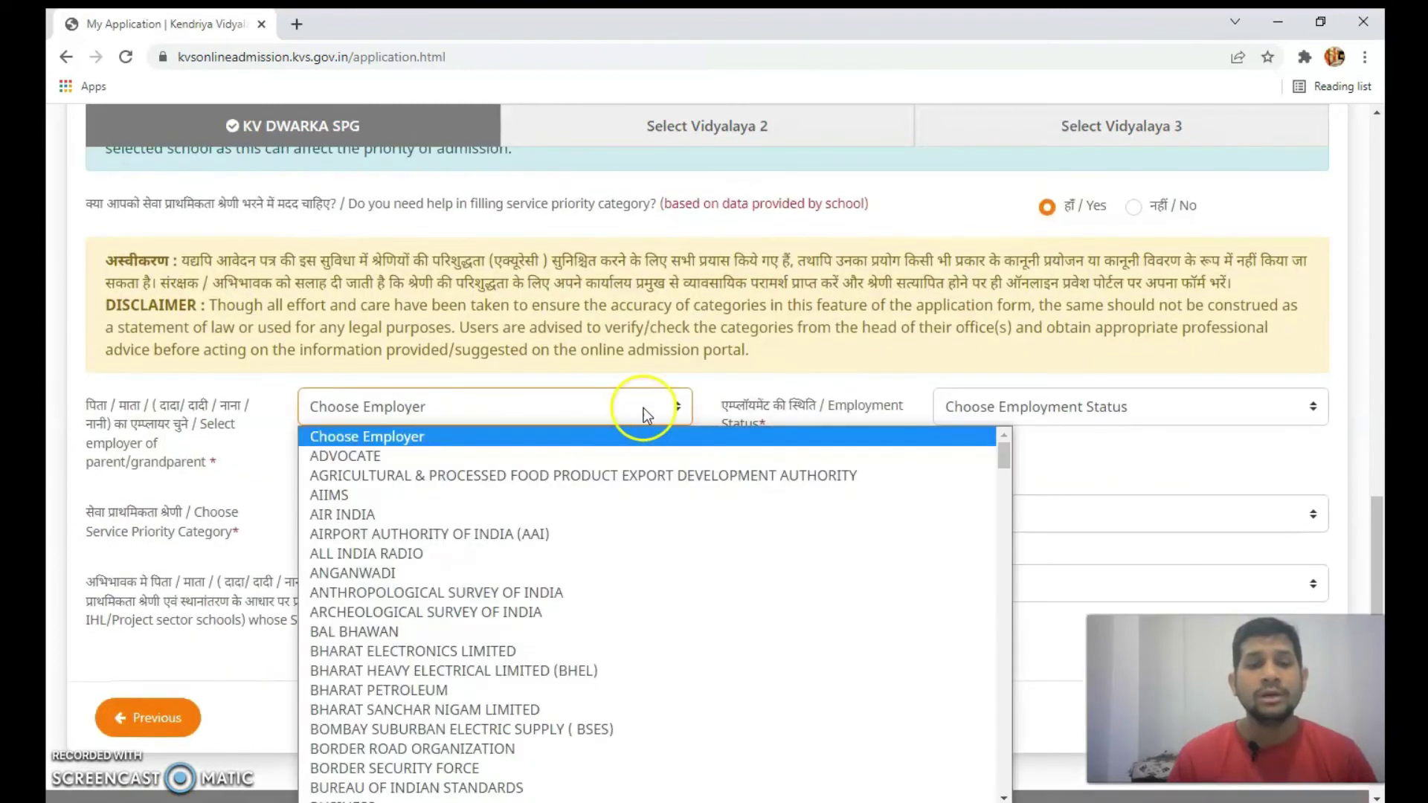
{"action": "scroll", "coordinate": [1060, 408], "scroll_direction": "down", "scroll_amount": 1}
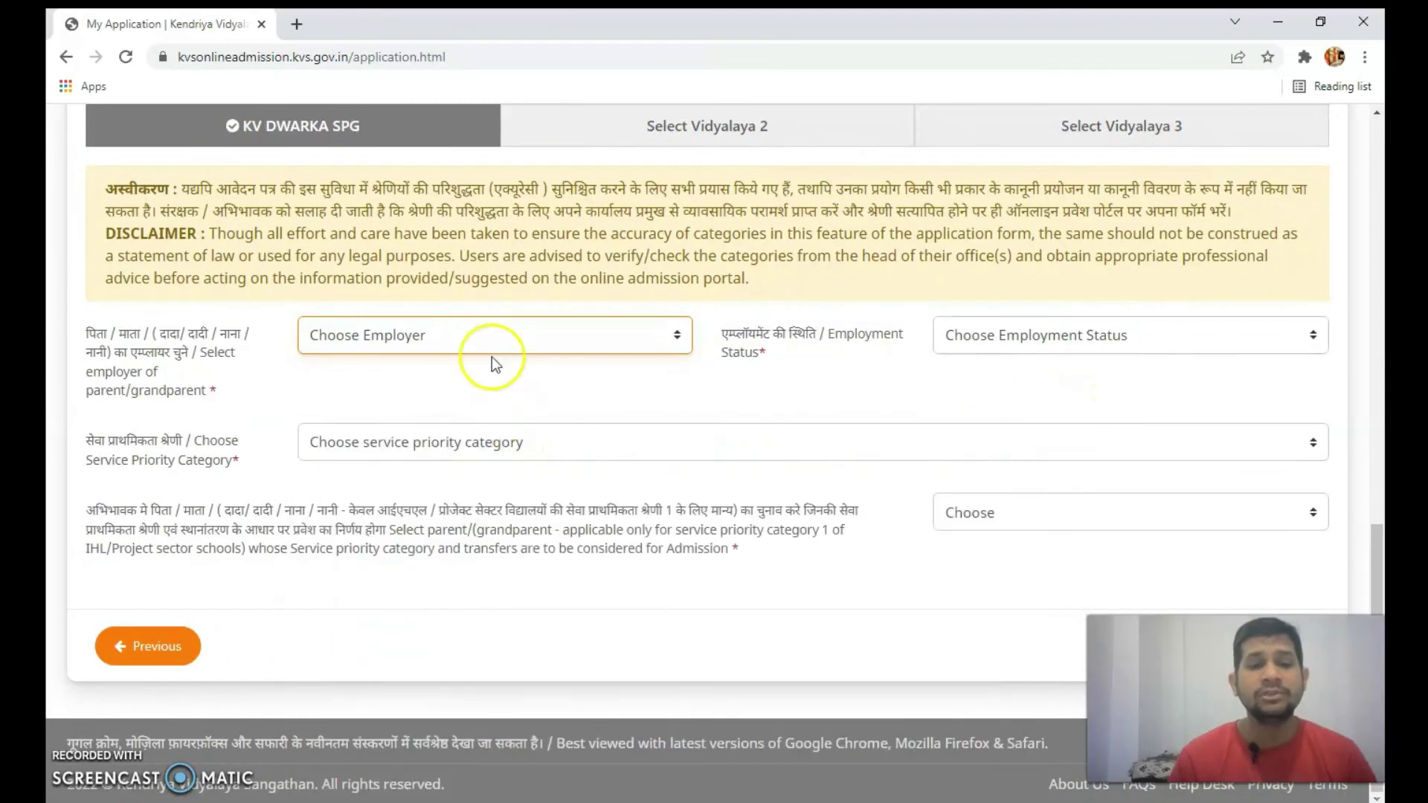
{"action": "left_click", "coordinate": [492, 358]}
{"action": "scroll", "coordinate": [515, 467], "scroll_direction": "down", "scroll_amount": 15}
{"action": "scroll", "coordinate": [514, 466], "scroll_direction": "down", "scroll_amount": 20}
{"action": "scroll", "coordinate": [515, 467], "scroll_direction": "down", "scroll_amount": 20}
{"action": "scroll", "coordinate": [515, 467], "scroll_direction": "down", "scroll_amount": 3}
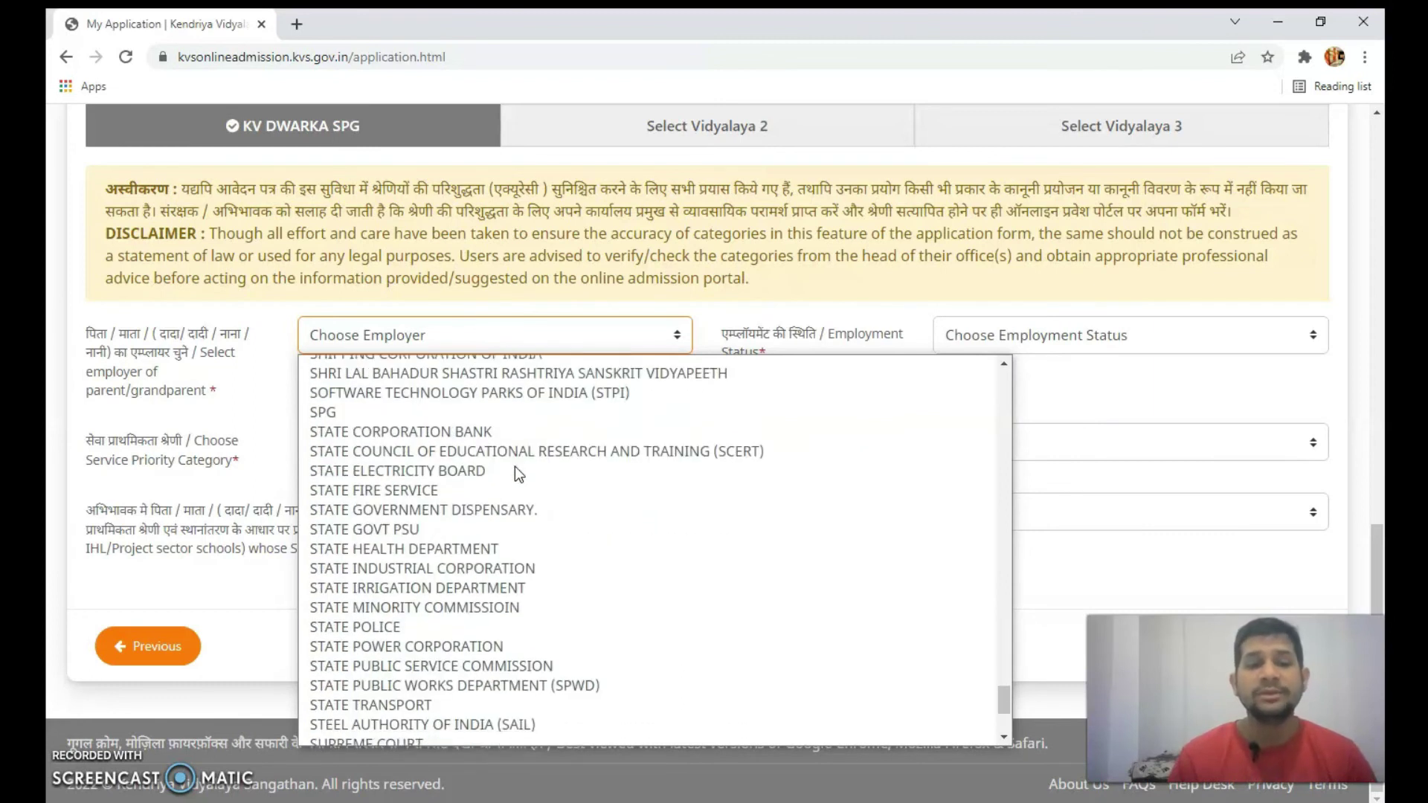
{"action": "scroll", "coordinate": [515, 466], "scroll_direction": "up", "scroll_amount": 4}
{"action": "scroll", "coordinate": [515, 467], "scroll_direction": "down", "scroll_amount": 7}
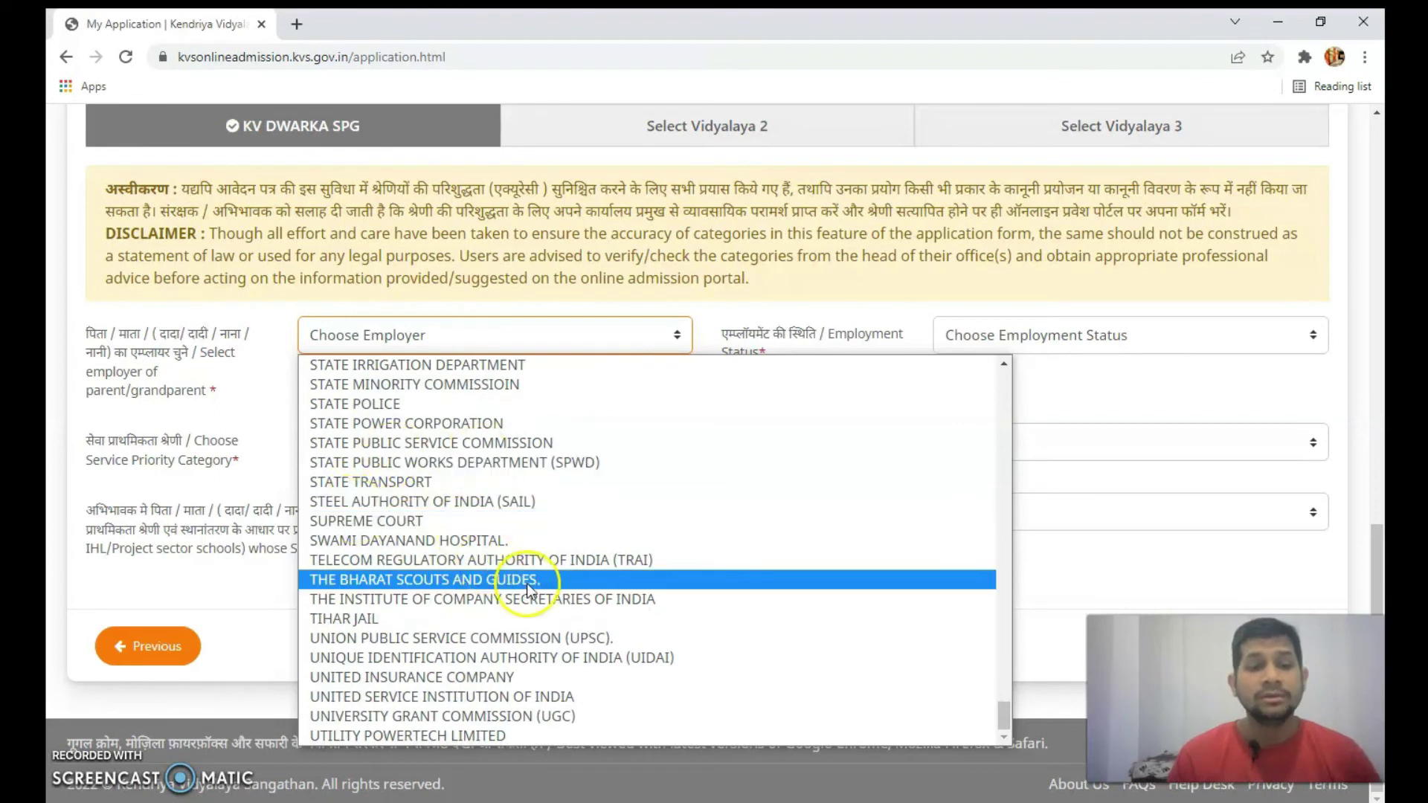
{"action": "scroll", "coordinate": [596, 571], "scroll_direction": "up", "scroll_amount": 5}
{"action": "scroll", "coordinate": [596, 572], "scroll_direction": "up", "scroll_amount": 15}
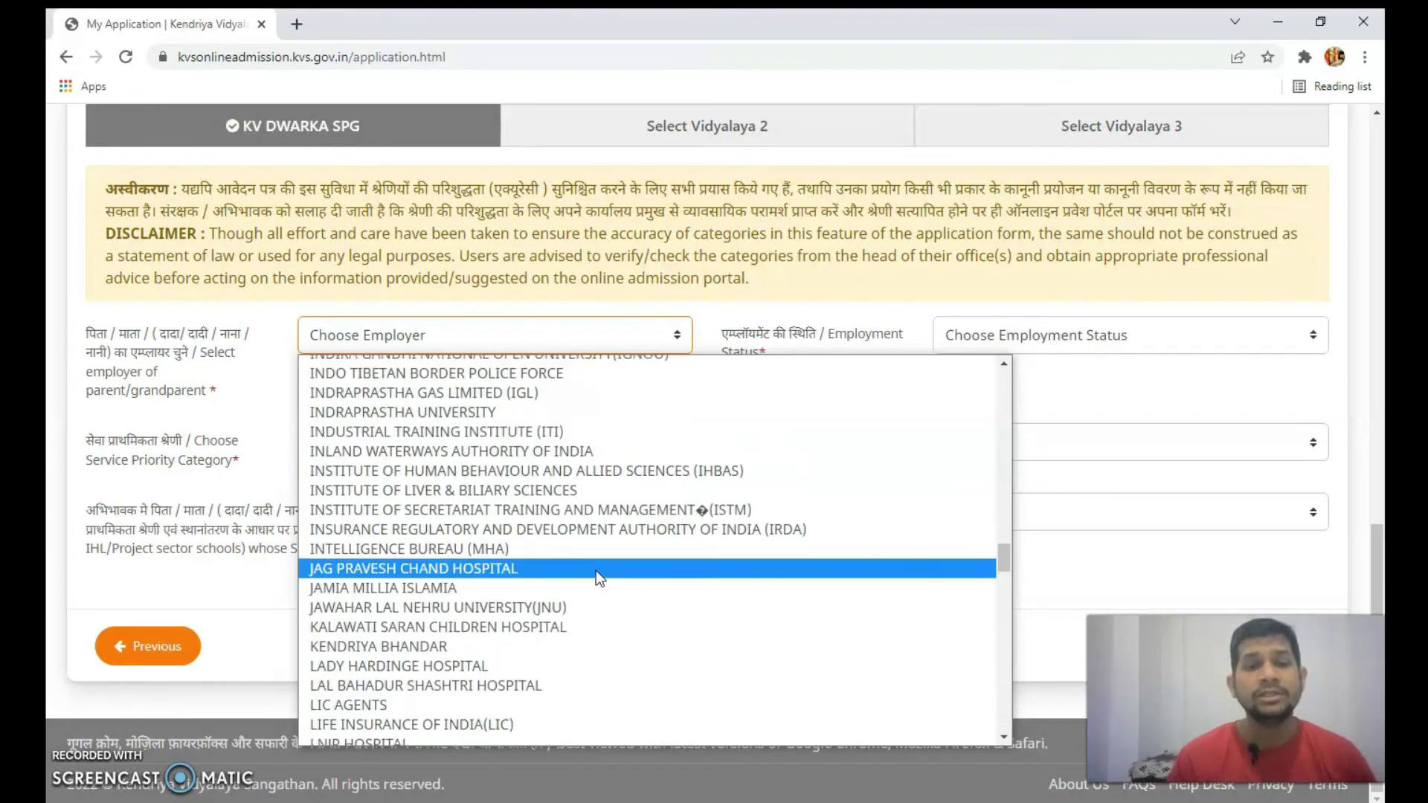
{"action": "scroll", "coordinate": [596, 570], "scroll_direction": "up", "scroll_amount": 9}
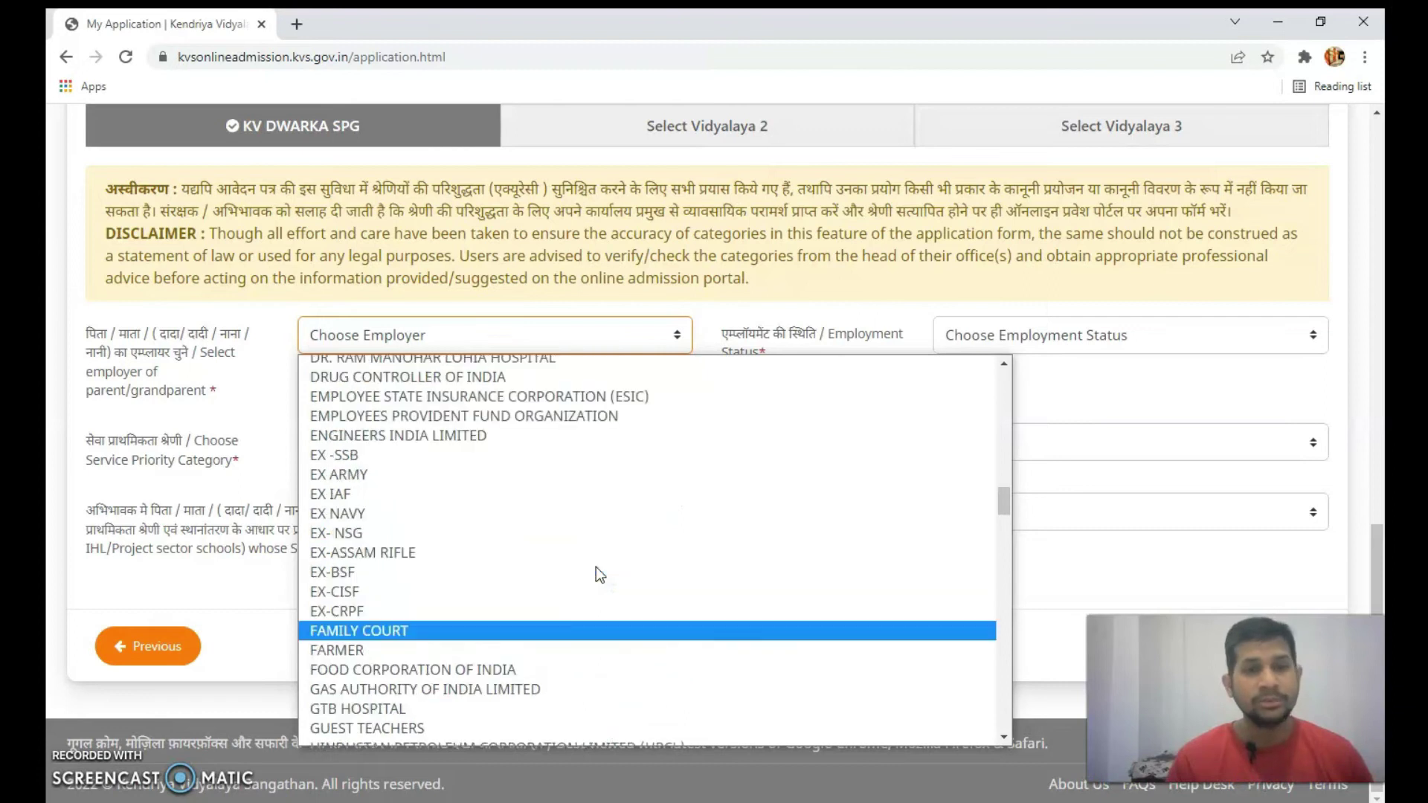
{"action": "scroll", "coordinate": [596, 566], "scroll_direction": "up", "scroll_amount": 5}
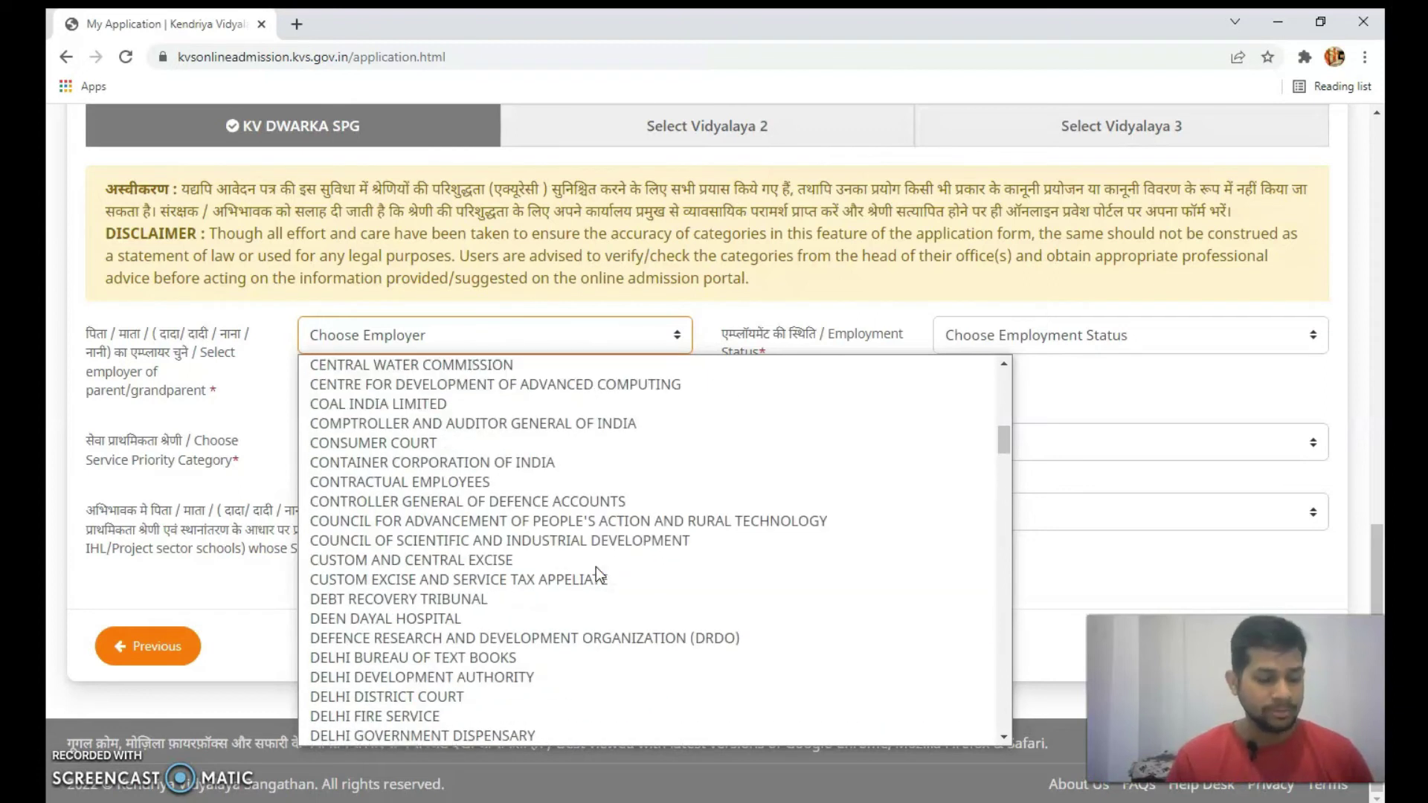
{"action": "key", "text": "b"}
{"action": "key", "text": "Down"}
{"action": "key", "text": "Up"}
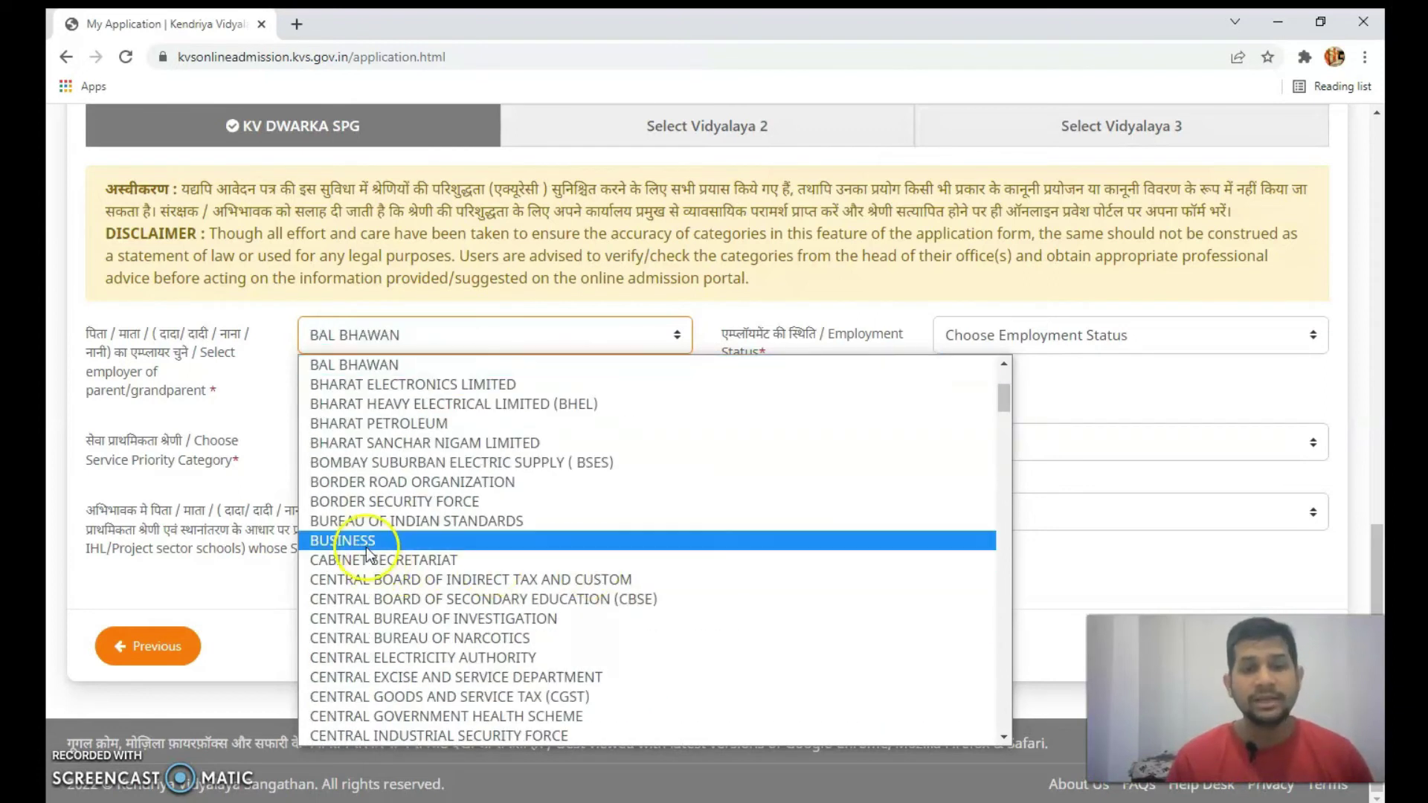
{"action": "left_click", "coordinate": [366, 541]}
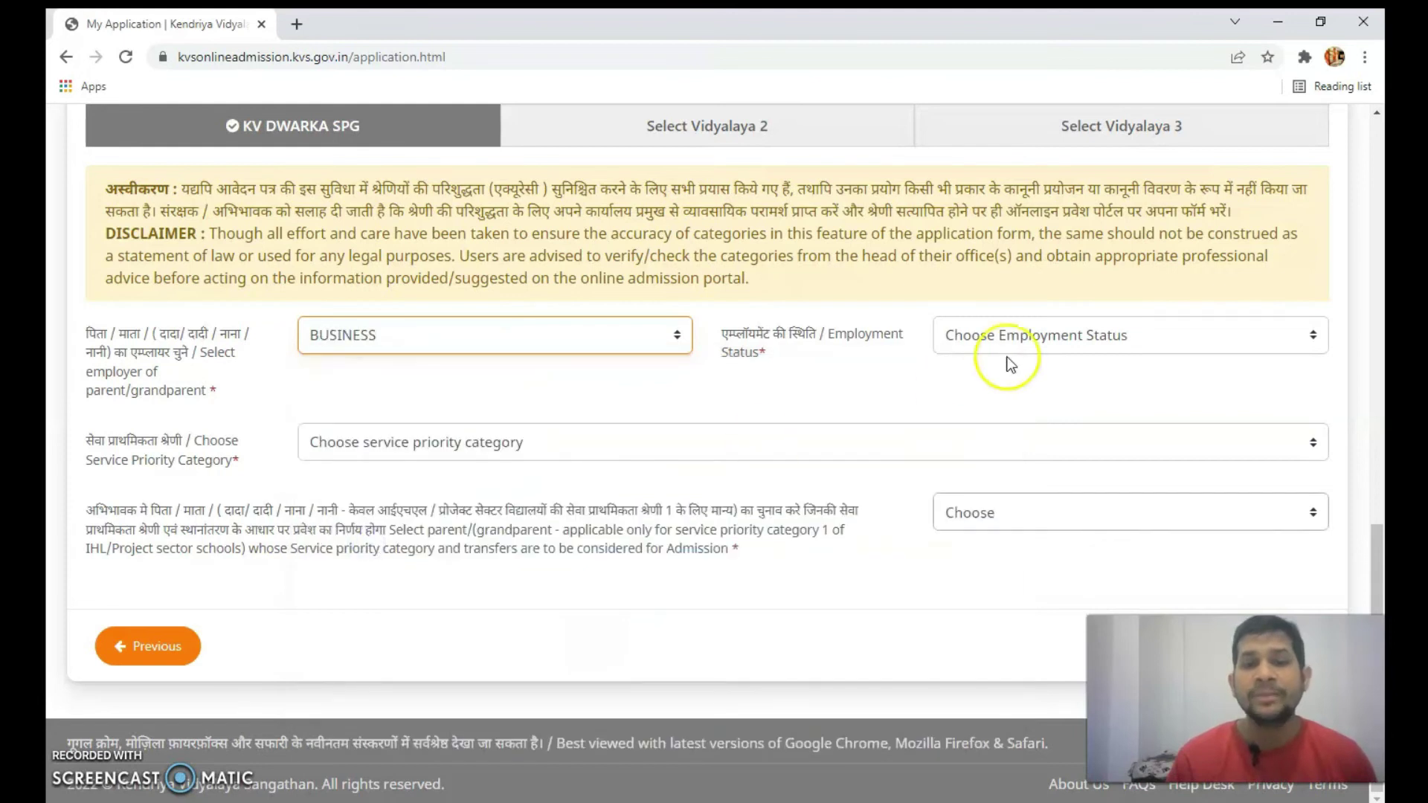
- Set the employment status to NA, filling service priority category 6
{"action": "left_click", "coordinate": [1068, 332]}
{"action": "left_click", "coordinate": [1015, 387]}
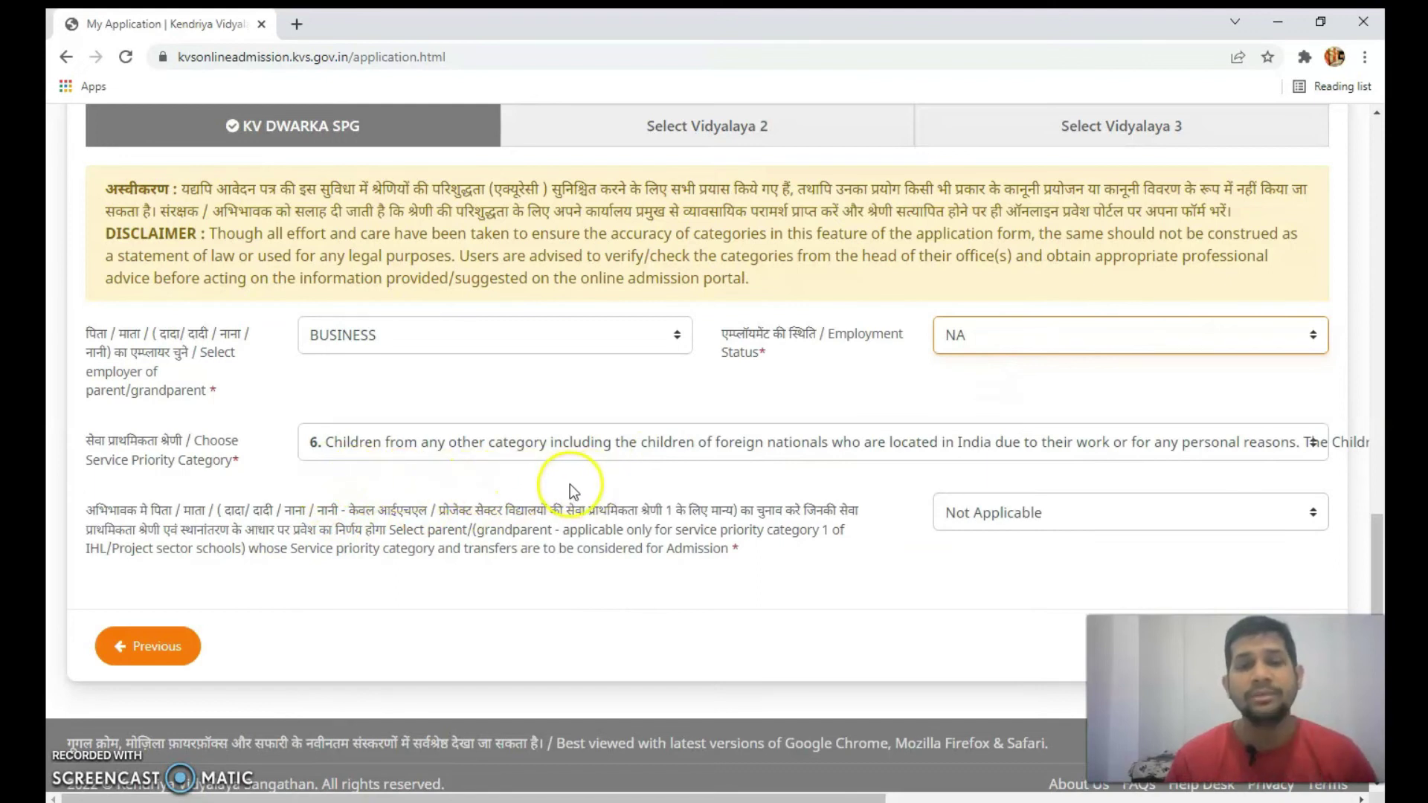
{"action": "scroll", "coordinate": [577, 470], "scroll_direction": "up", "scroll_amount": 8}
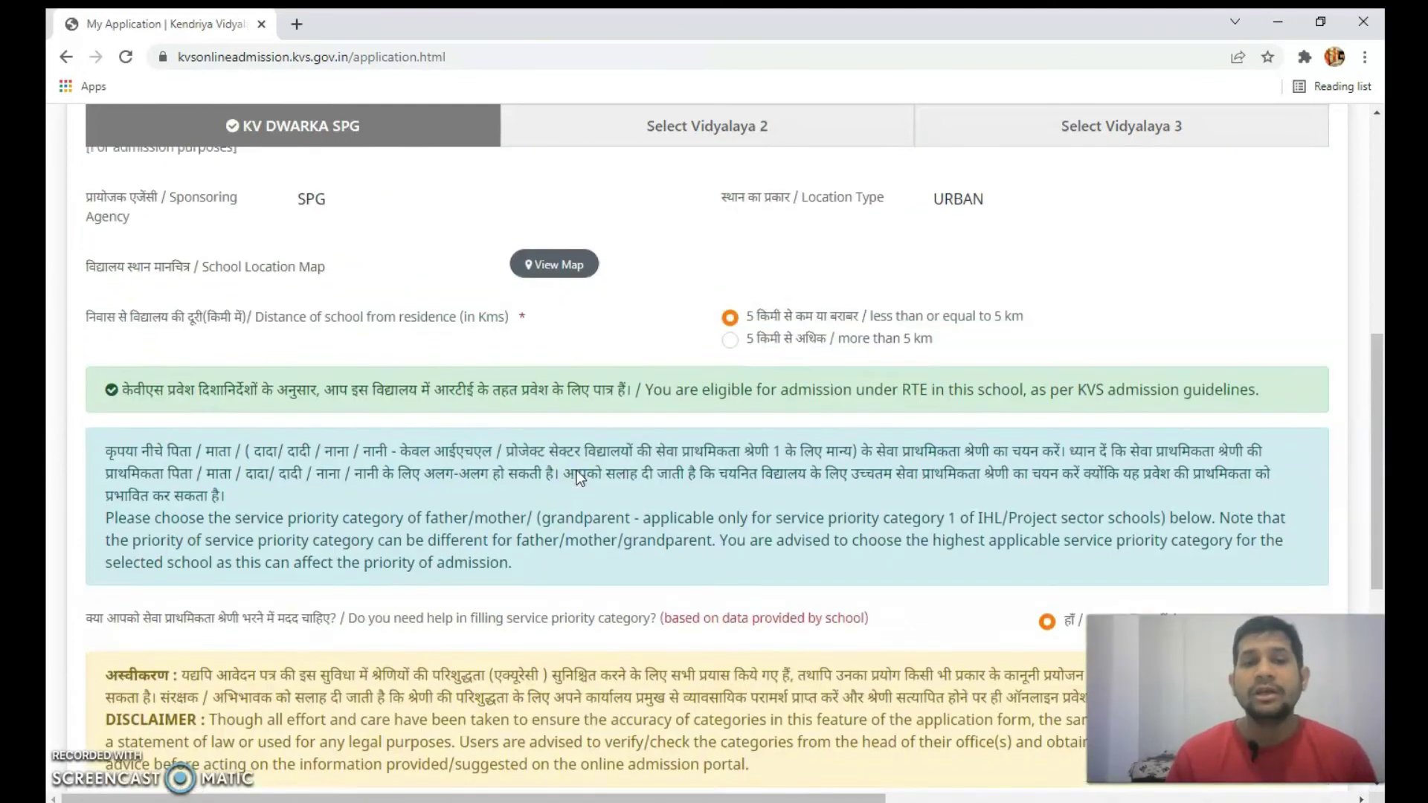
{"action": "scroll", "coordinate": [500, 438], "scroll_direction": "down", "scroll_amount": 8}
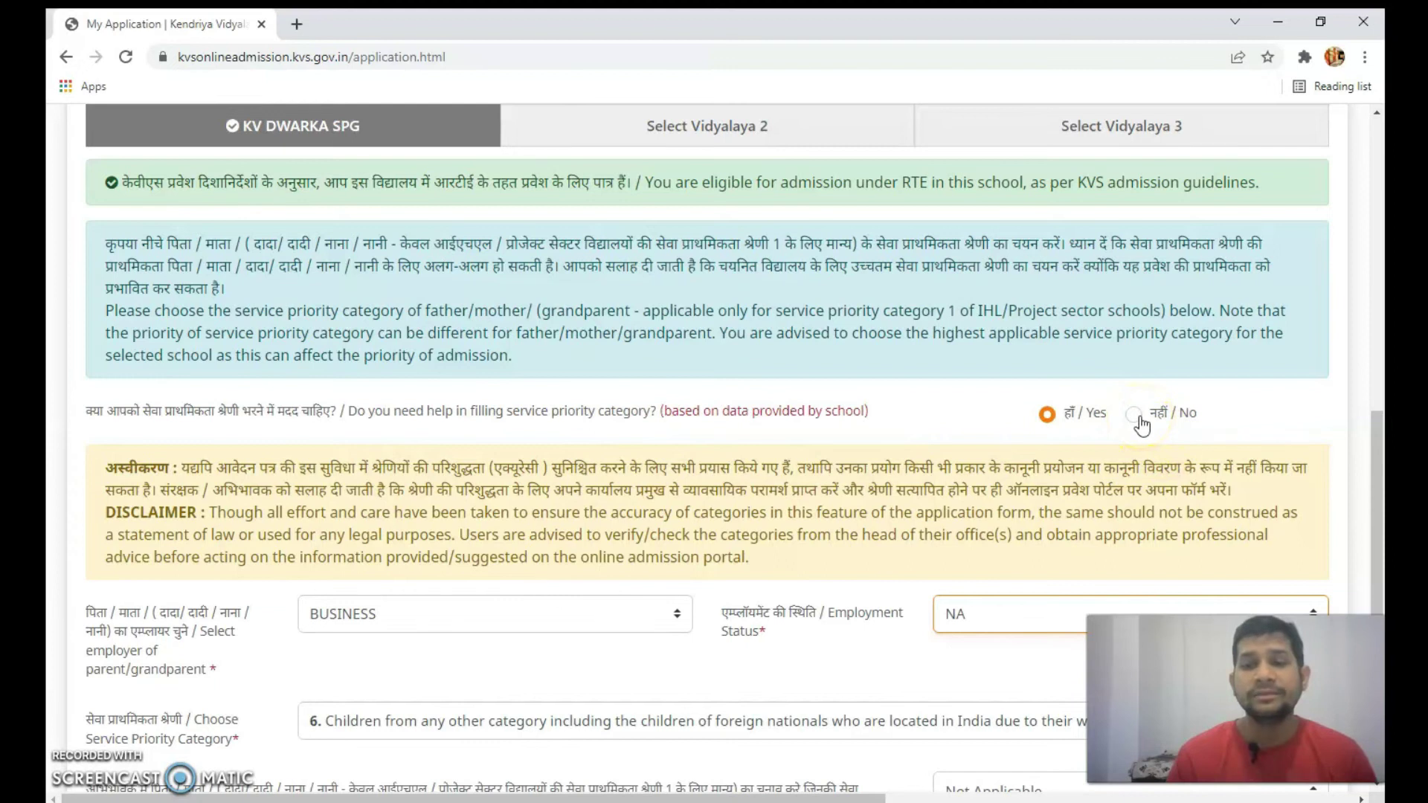
{"action": "scroll", "coordinate": [748, 420], "scroll_direction": "down", "scroll_amount": 4}
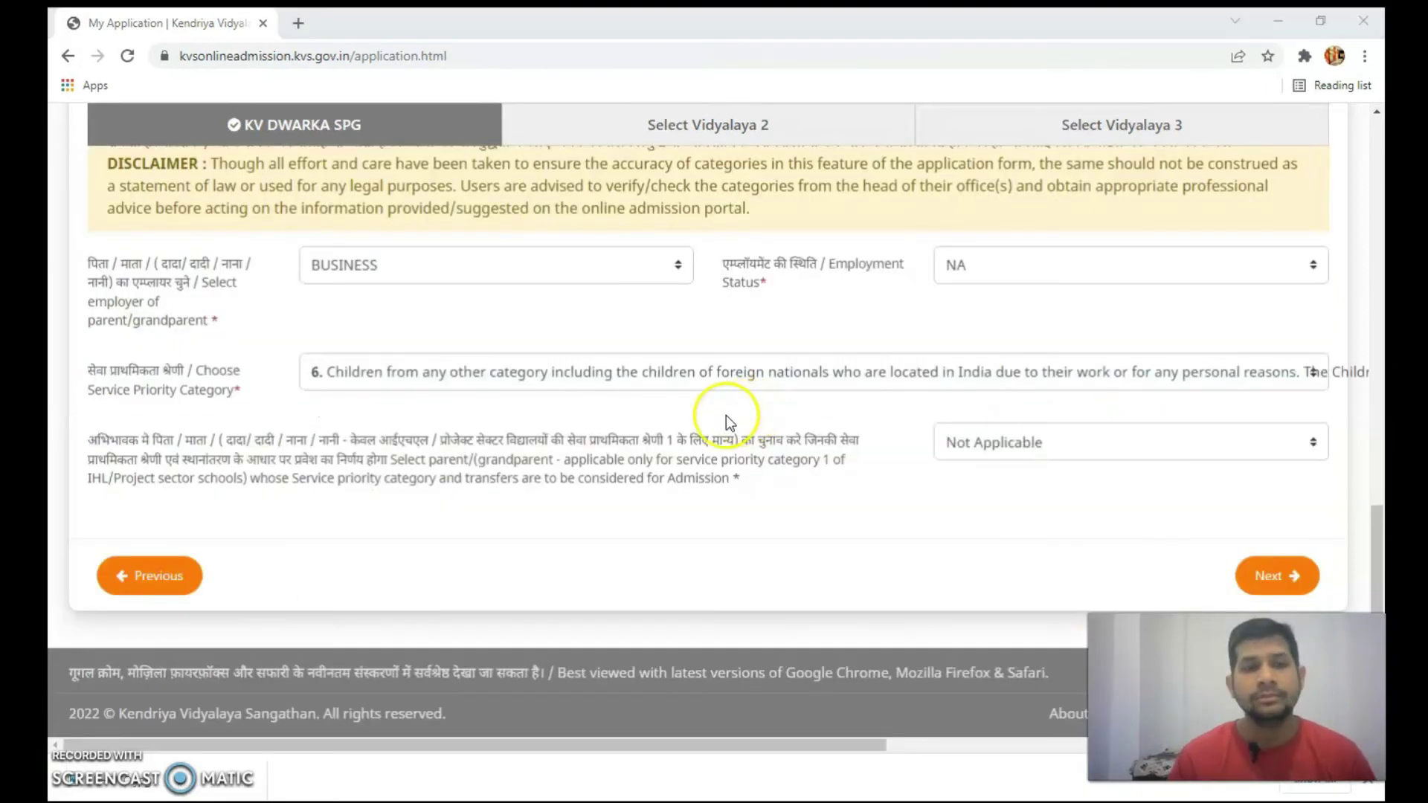
{"action": "scroll", "coordinate": [717, 450], "scroll_direction": "up", "scroll_amount": 2}
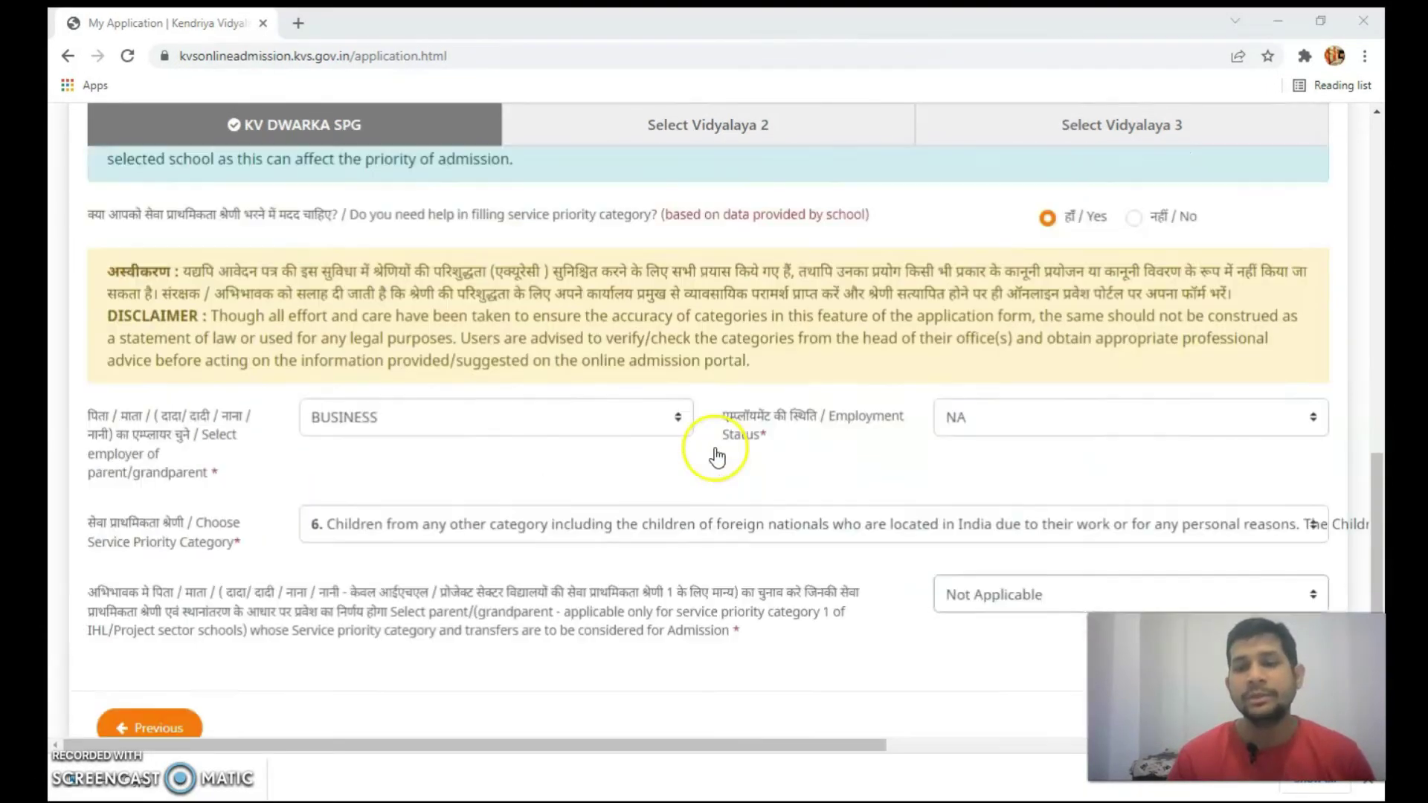
{"action": "scroll", "coordinate": [783, 492], "scroll_direction": "up", "scroll_amount": 4}
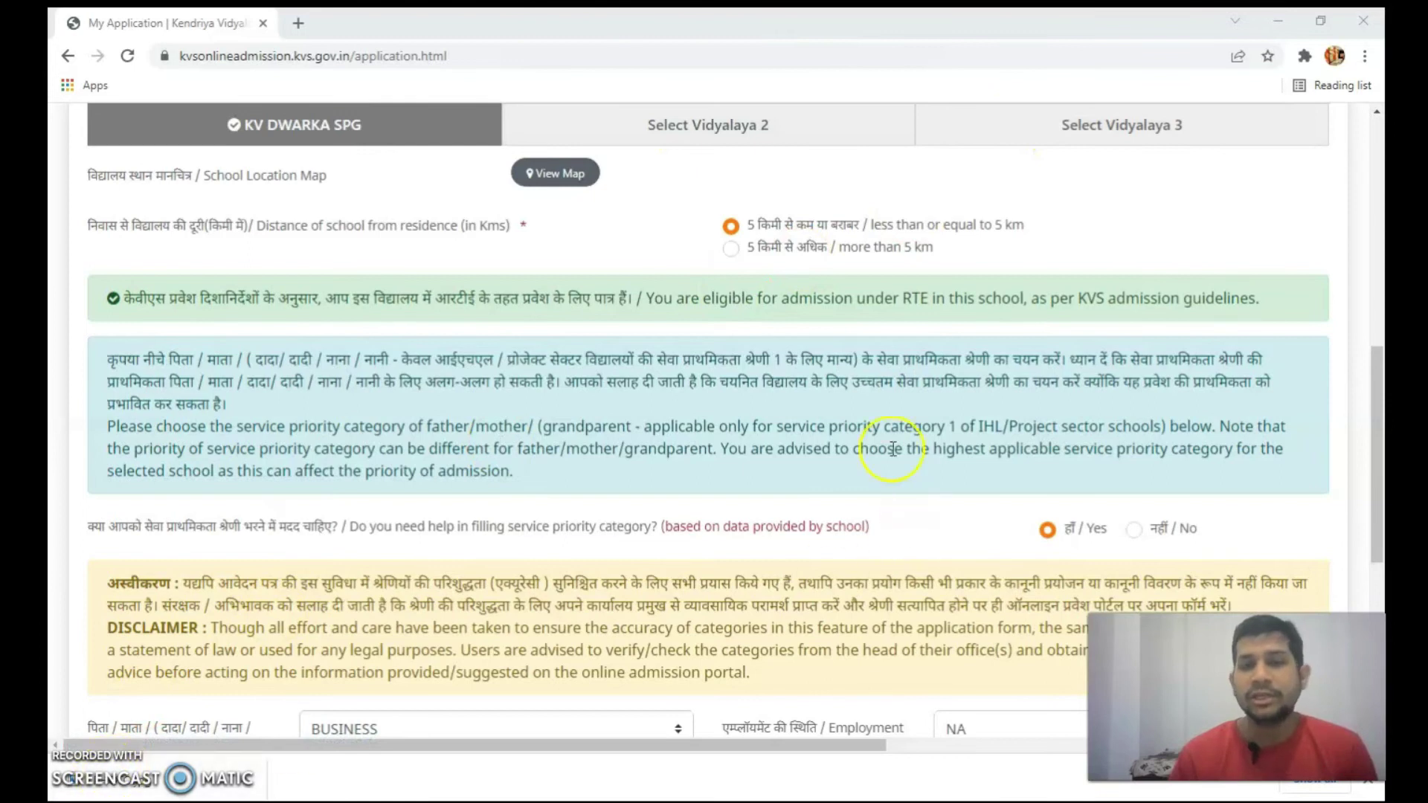
{"action": "scroll", "coordinate": [825, 474], "scroll_direction": "up", "scroll_amount": 1}
{"action": "scroll", "coordinate": [769, 488], "scroll_direction": "up", "scroll_amount": 2}
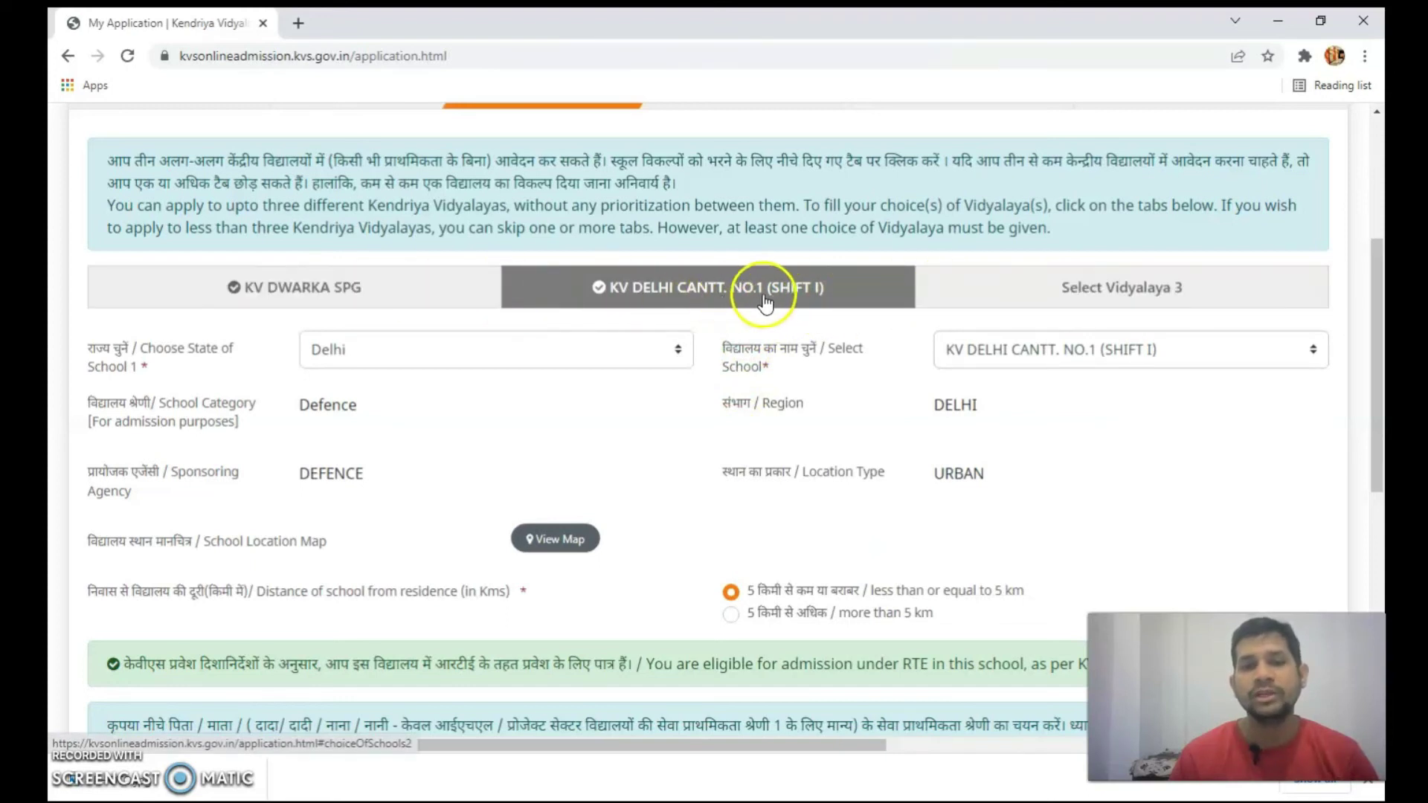
- For school 2, try service-priority help, then decline it and open the priority category list
{"action": "scroll", "coordinate": [807, 291], "scroll_direction": "down", "scroll_amount": 3}
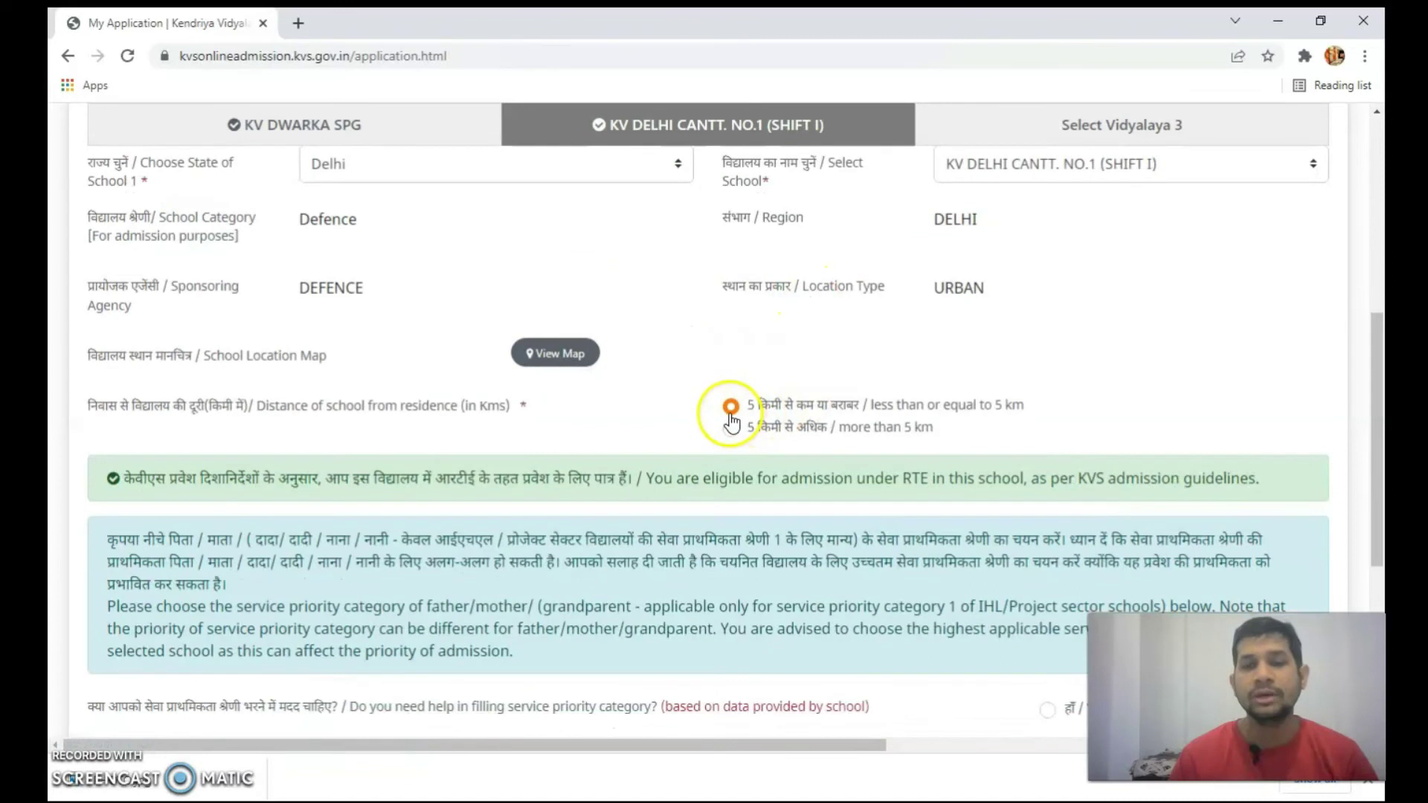
{"action": "scroll", "coordinate": [731, 421], "scroll_direction": "down", "scroll_amount": 5}
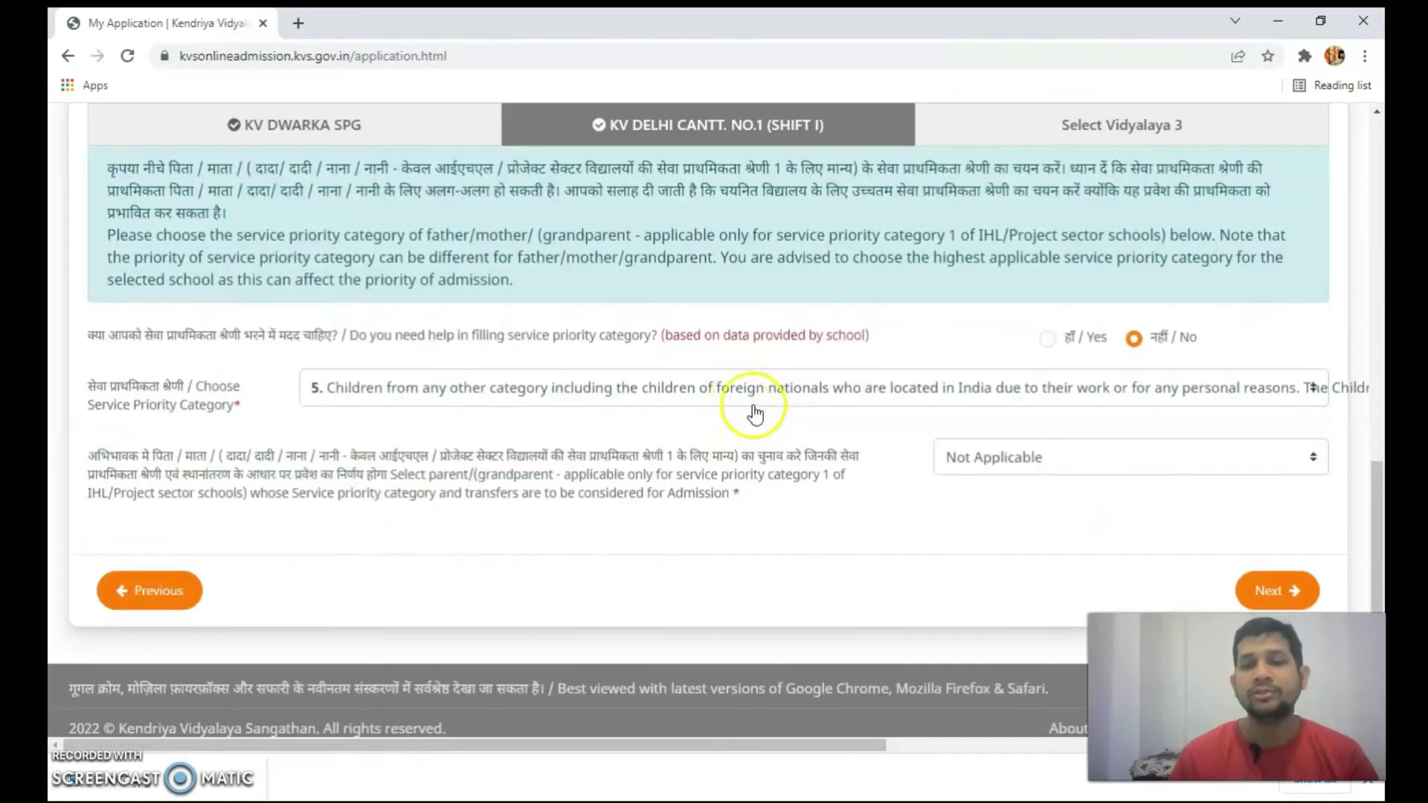
{"action": "left_click", "coordinate": [1053, 340]}
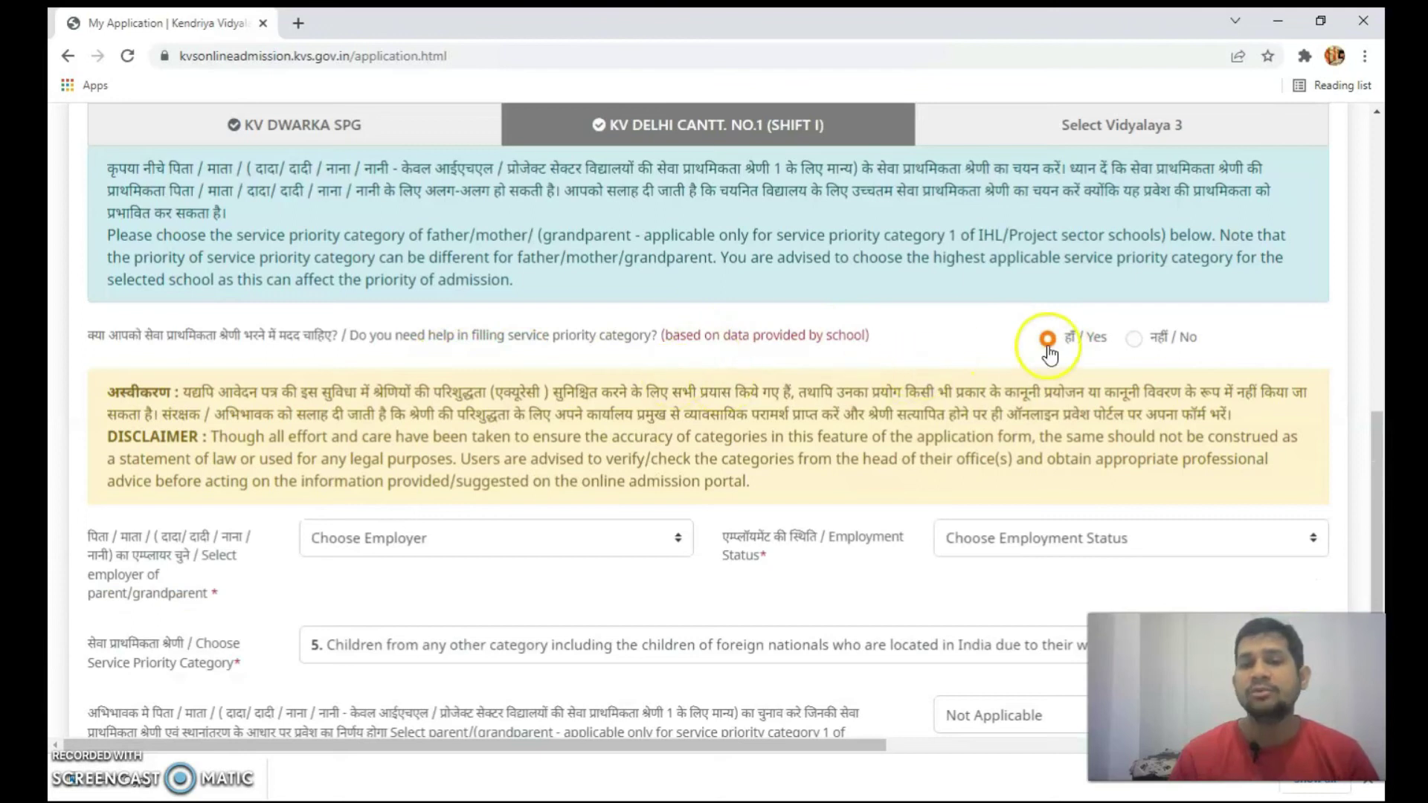
{"action": "left_click", "coordinate": [664, 548]}
{"action": "left_click", "coordinate": [1086, 535]}
{"action": "left_click", "coordinate": [1017, 475]}
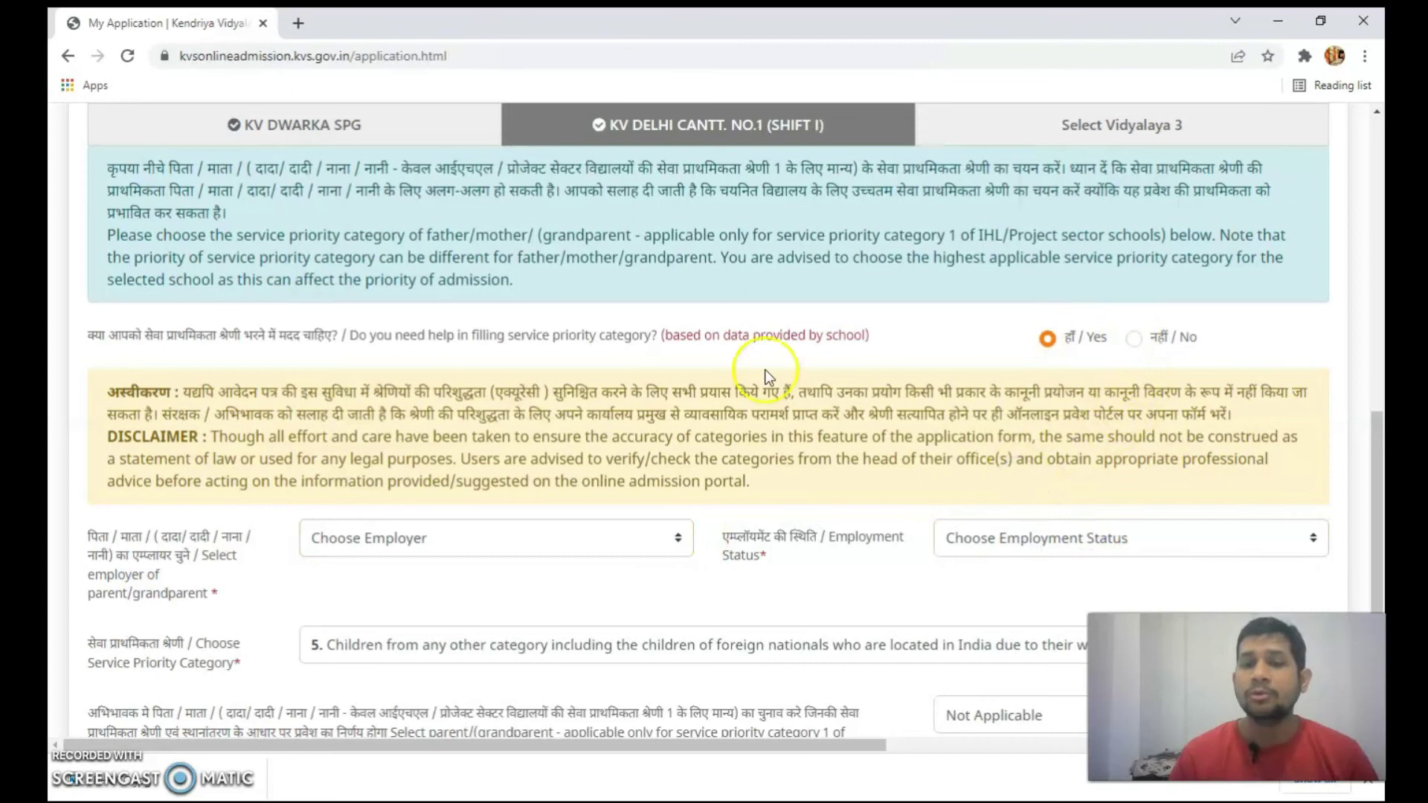
{"action": "left_click", "coordinate": [1136, 344]}
{"action": "left_click", "coordinate": [452, 396]}
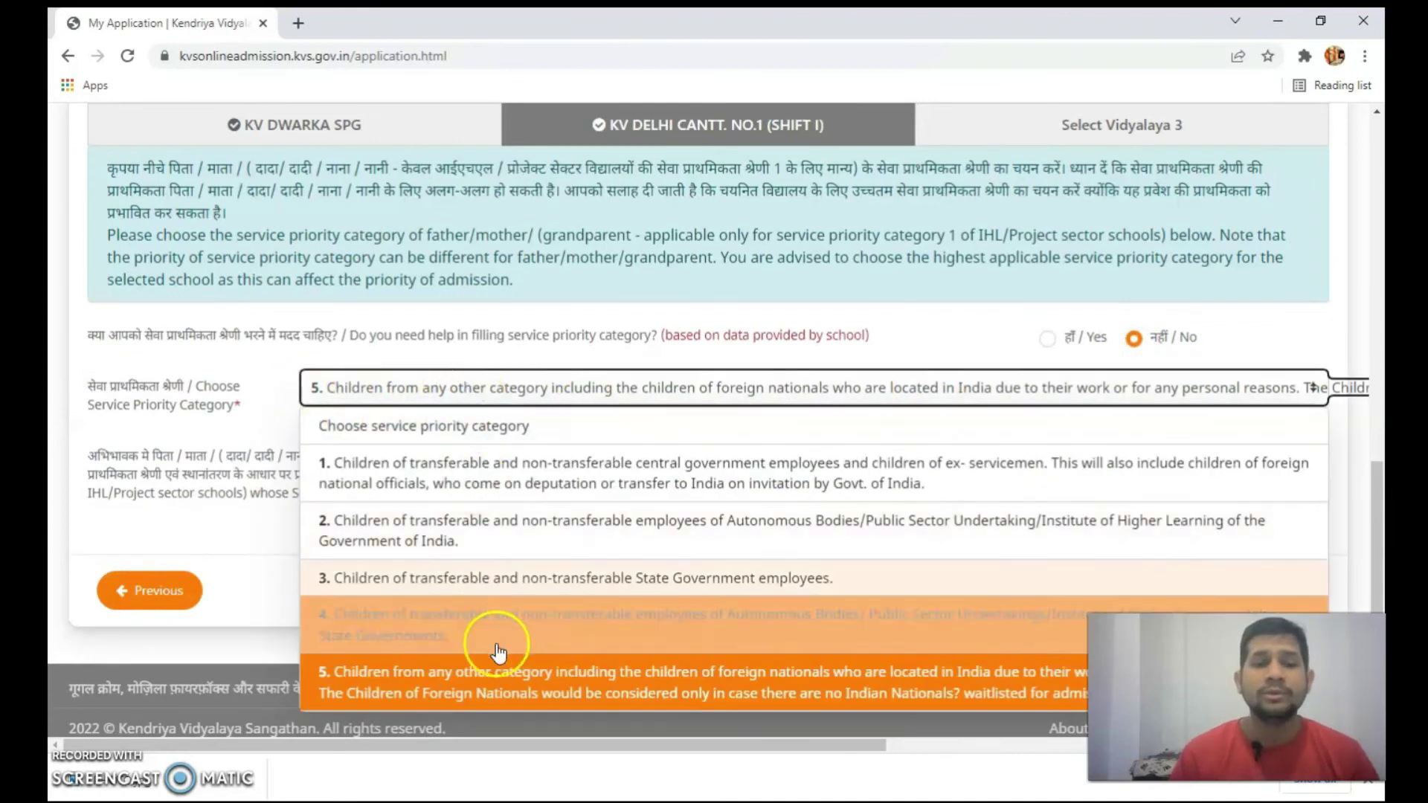